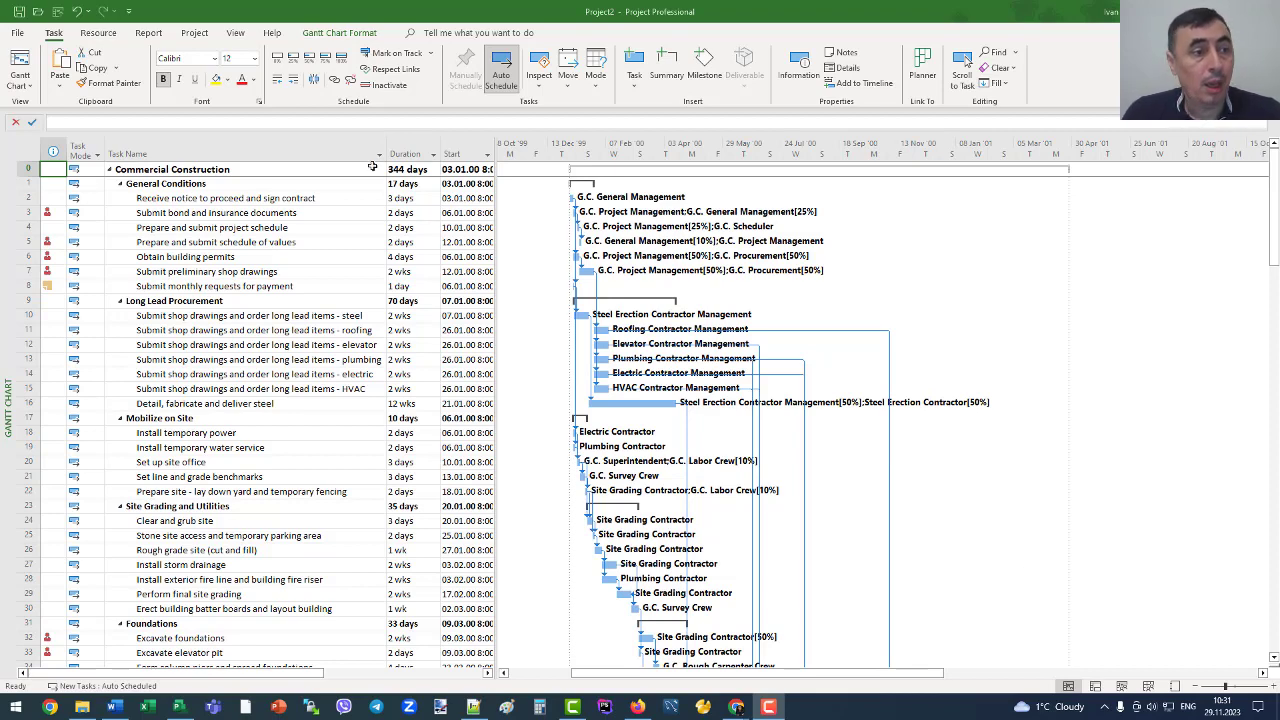
- Switch to the Resource Sheet view and add a cost resource named "Company budget"
click(27, 88)
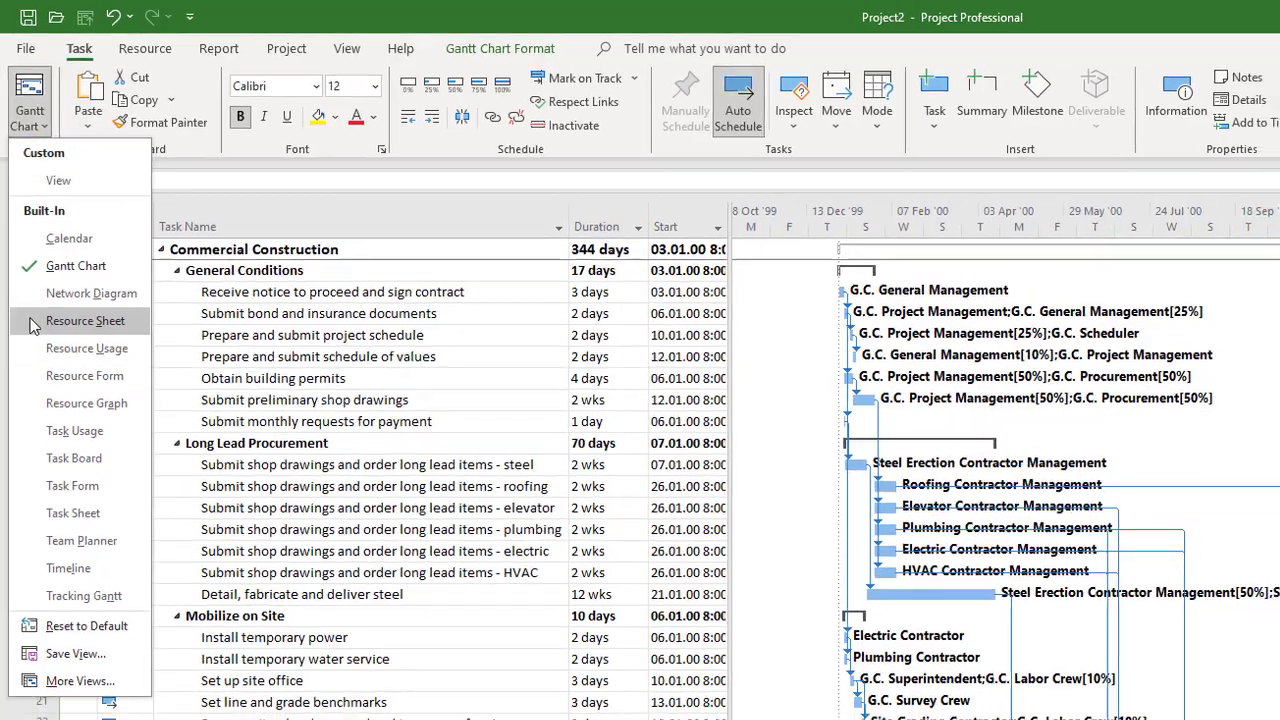
click(31, 331)
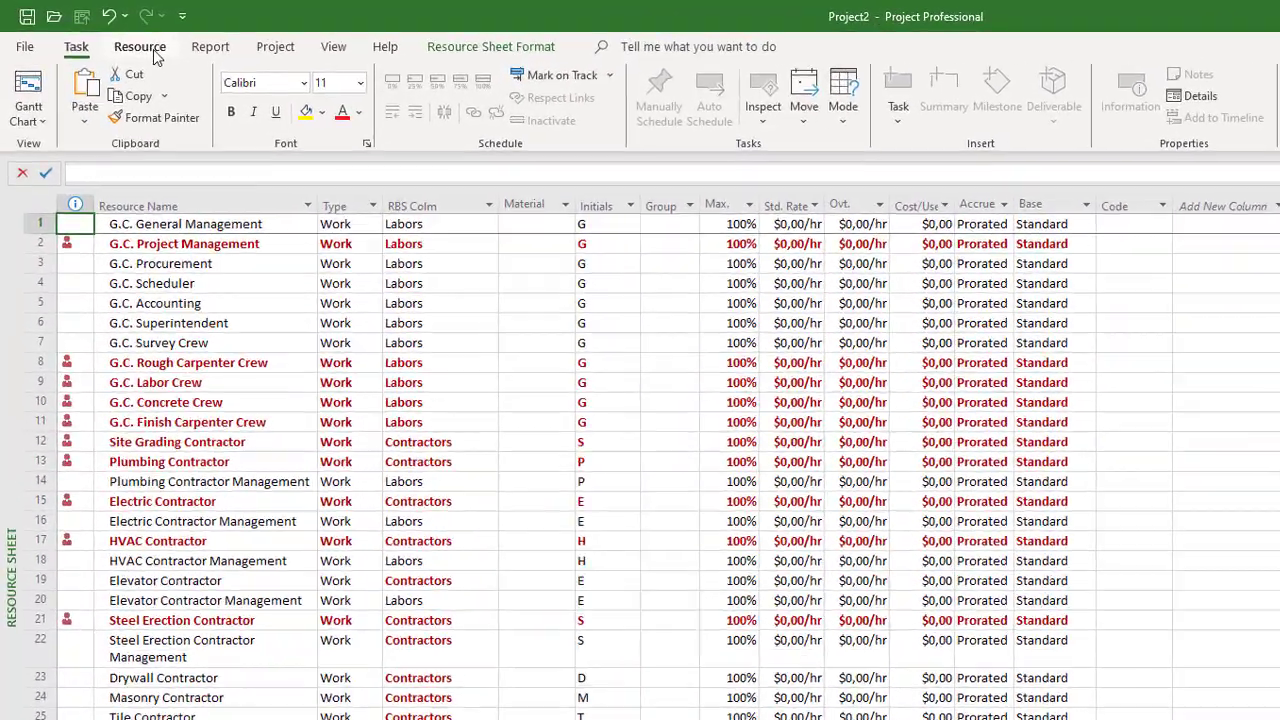
click(108, 38)
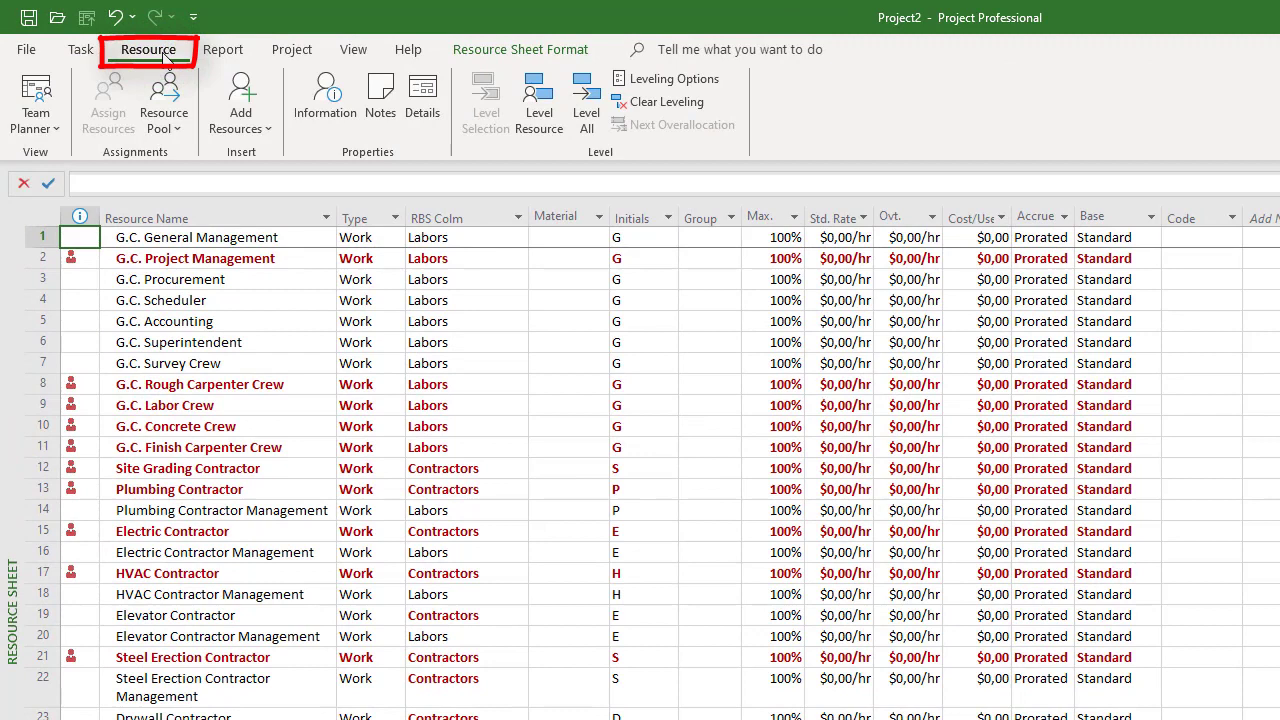
click(258, 137)
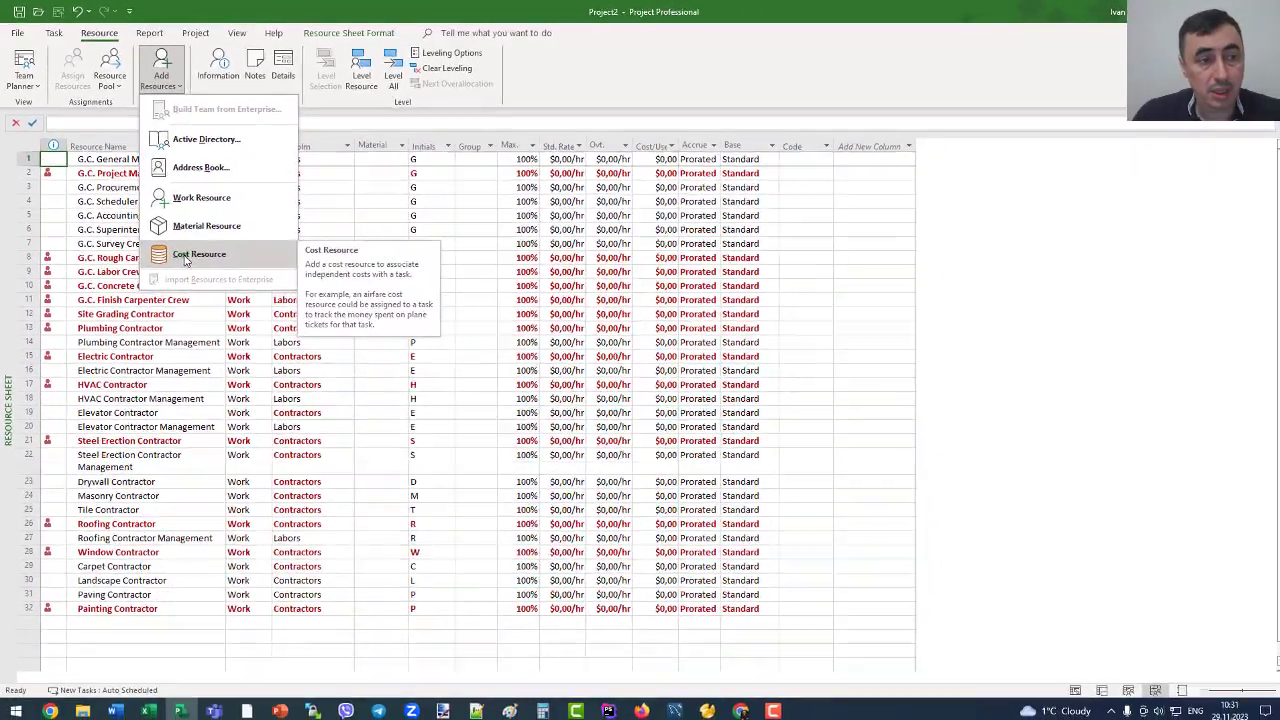
click(235, 326)
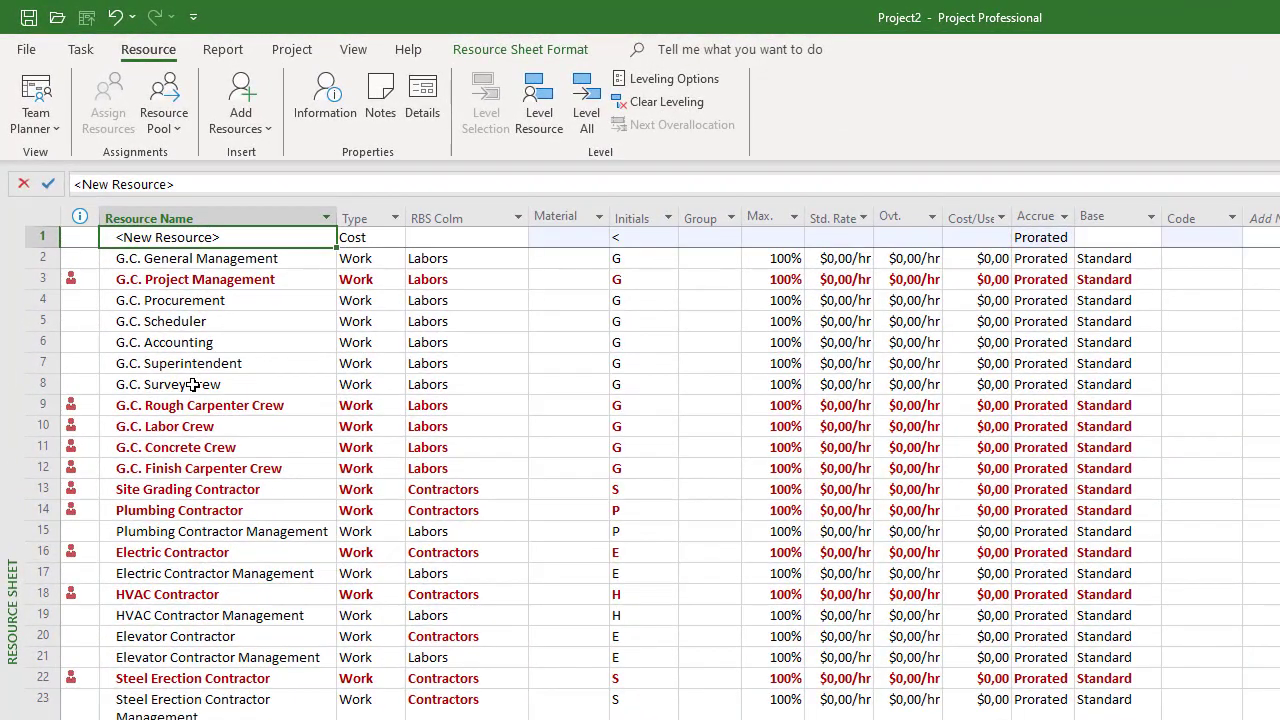
text(Com)
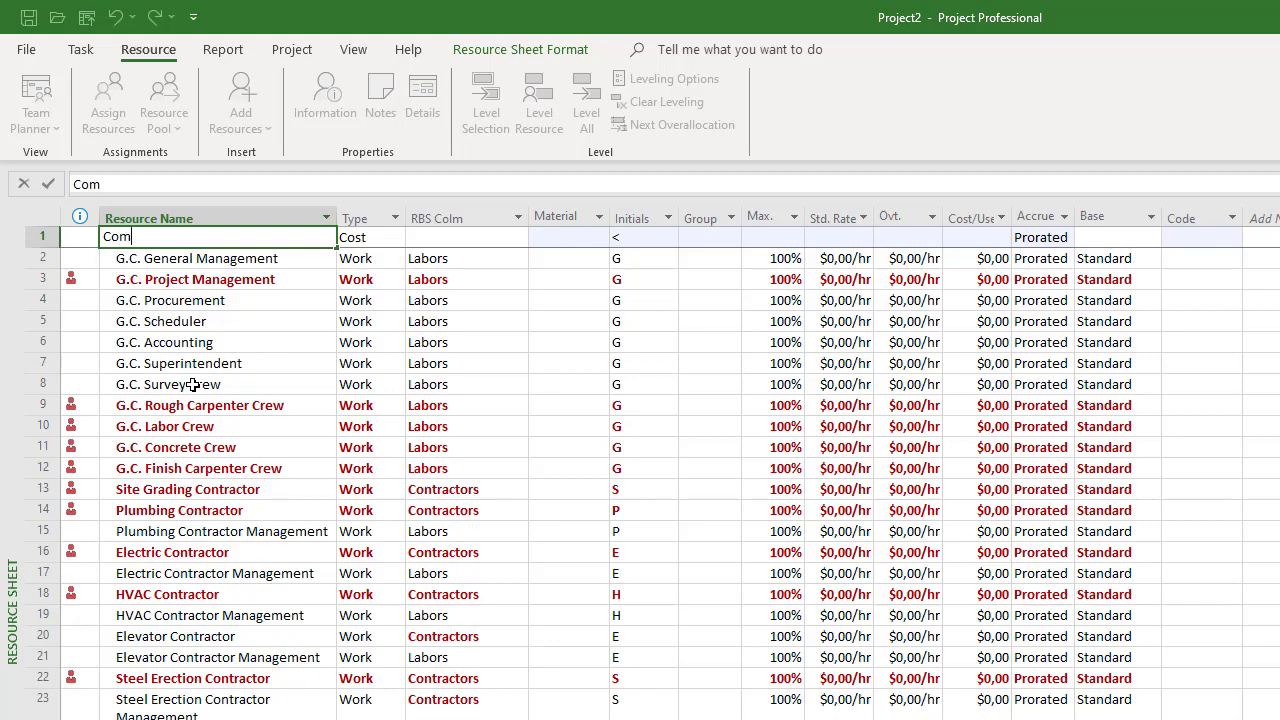
text(pany budg)
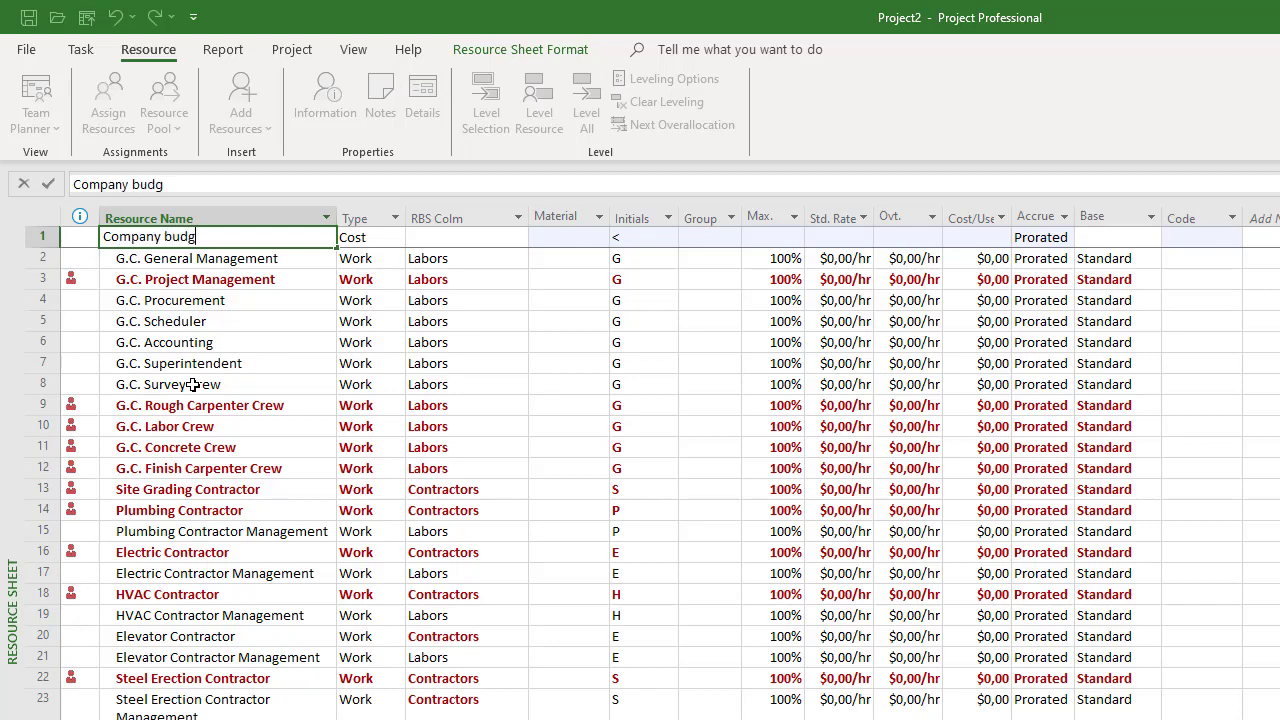
text(et)
key(Return)
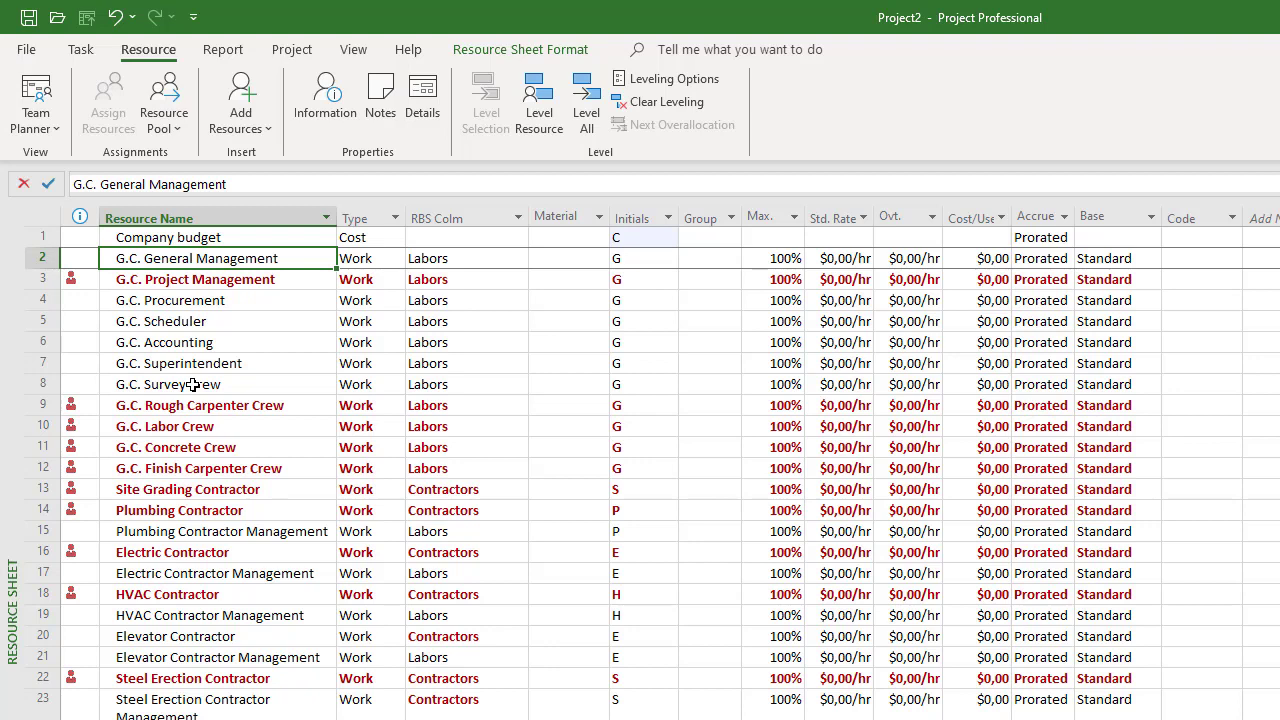
- Insert a resource named "Risks budget" directly below Company budget and set its type to Cost
key(Insert)
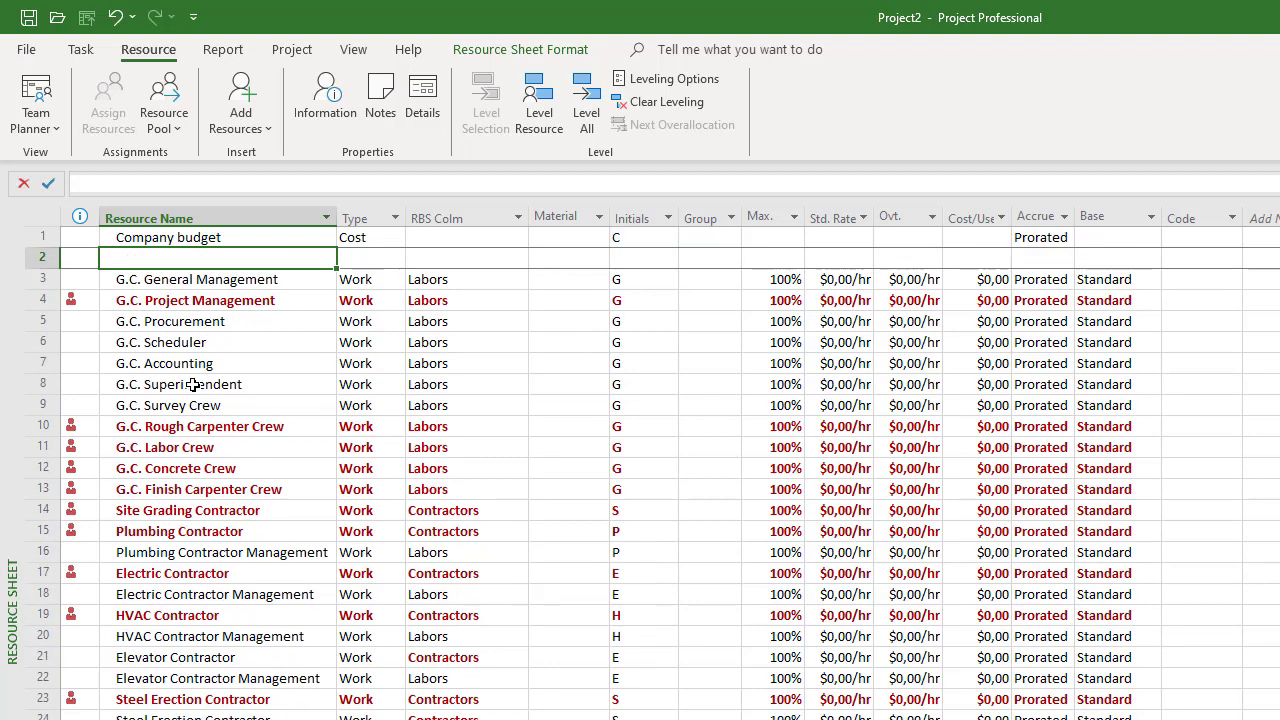
text(Ris)
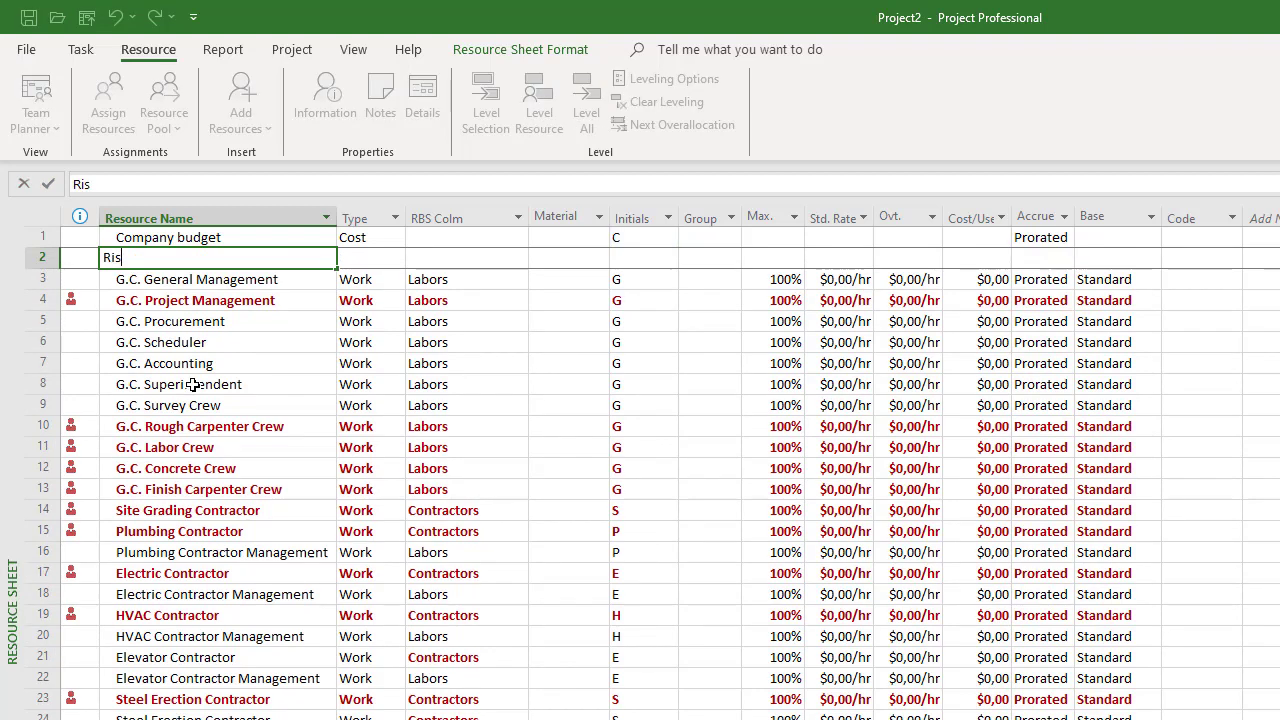
text(ks budget)
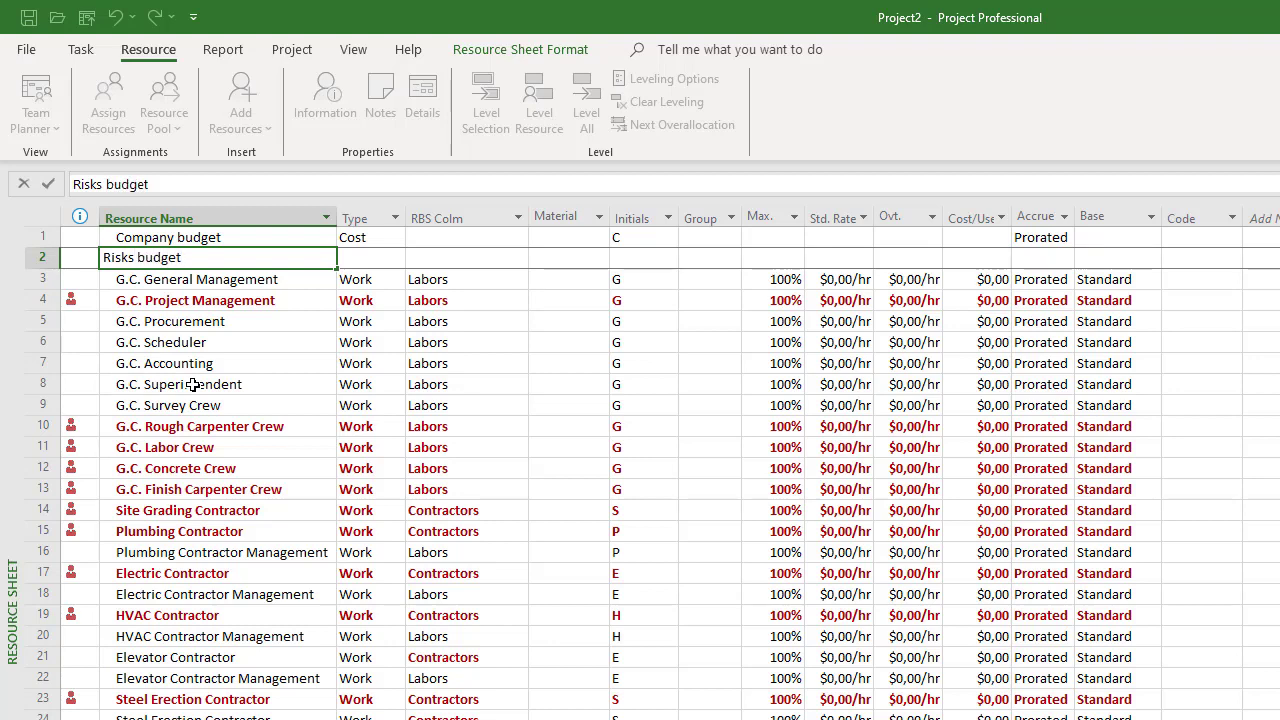
key(Return)
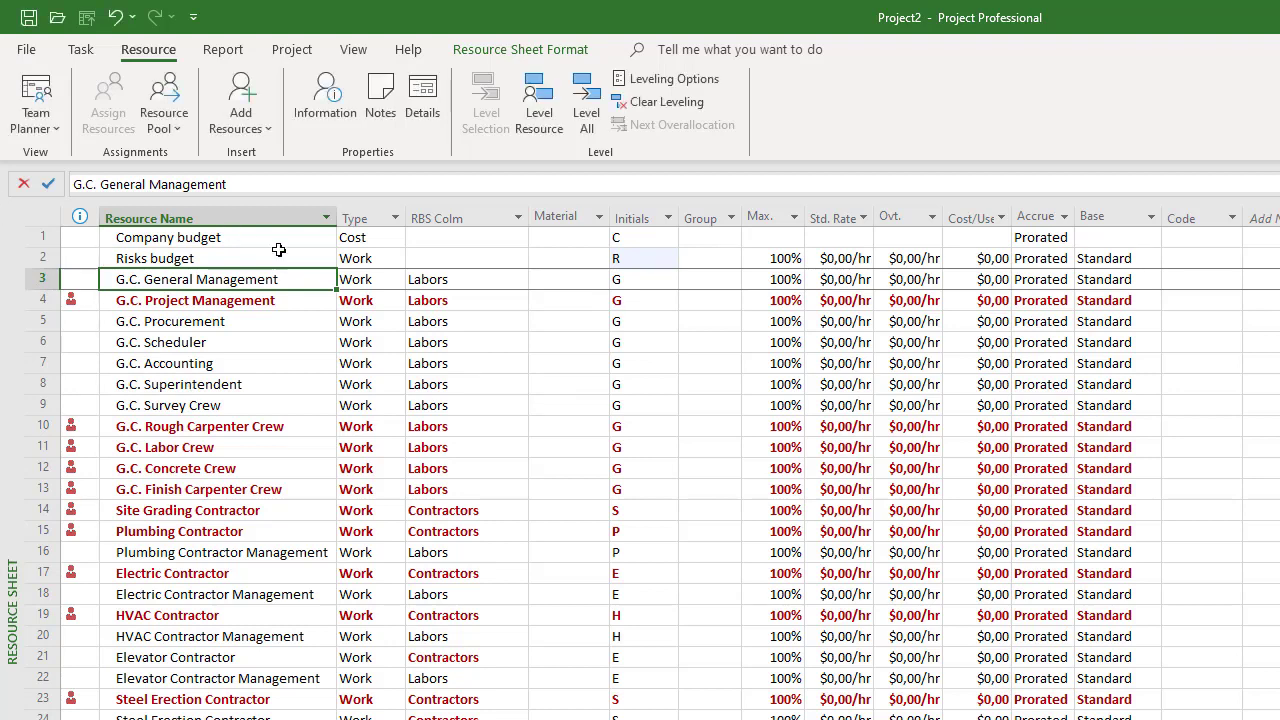
click(384, 261)
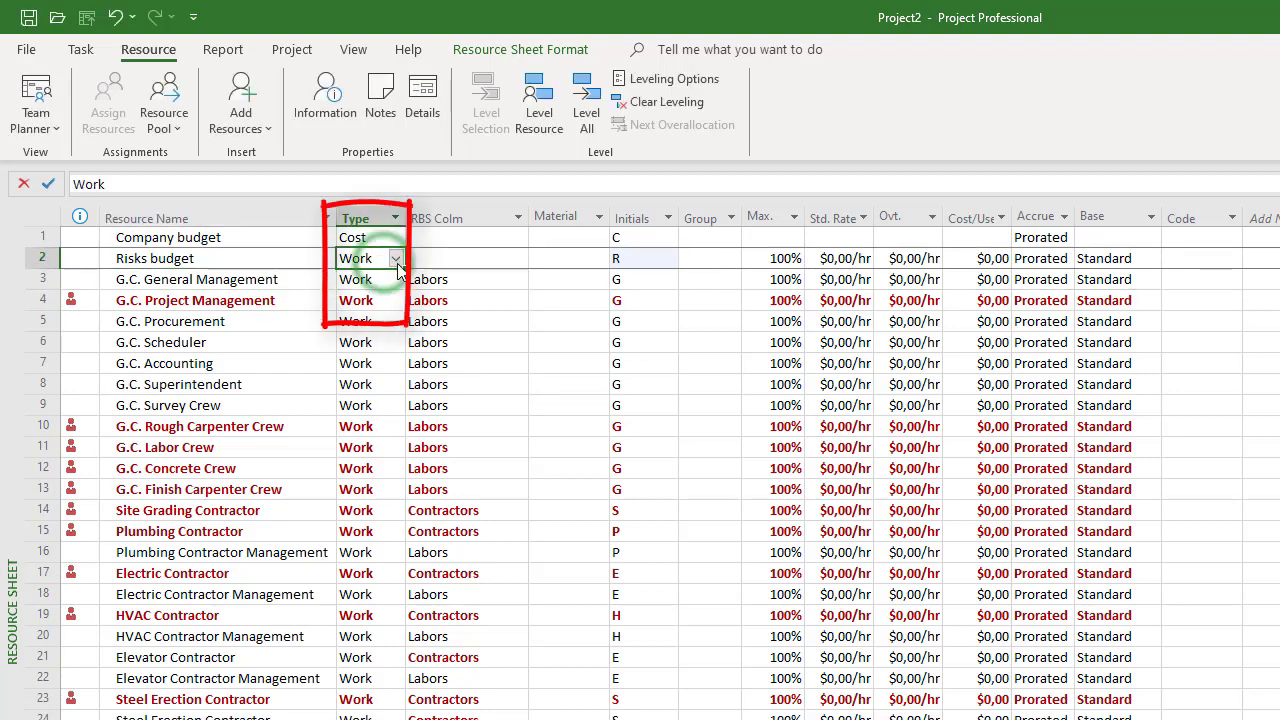
click(397, 266)
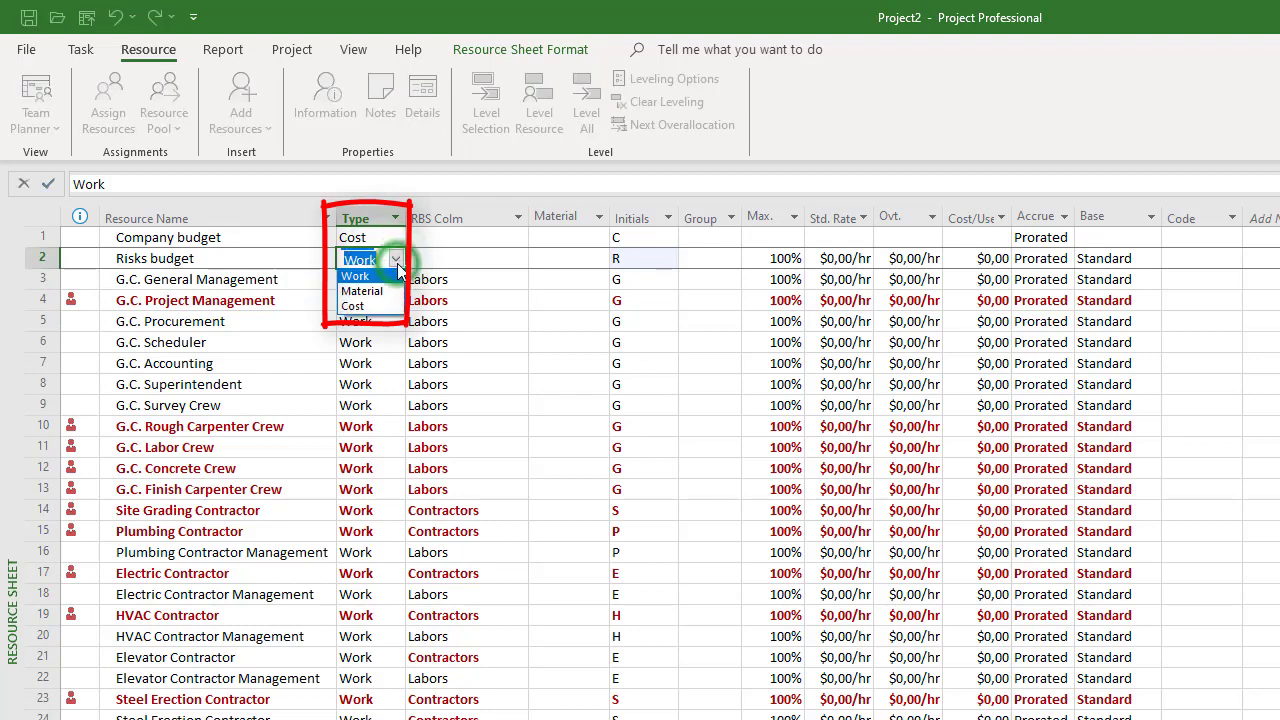
click(380, 306)
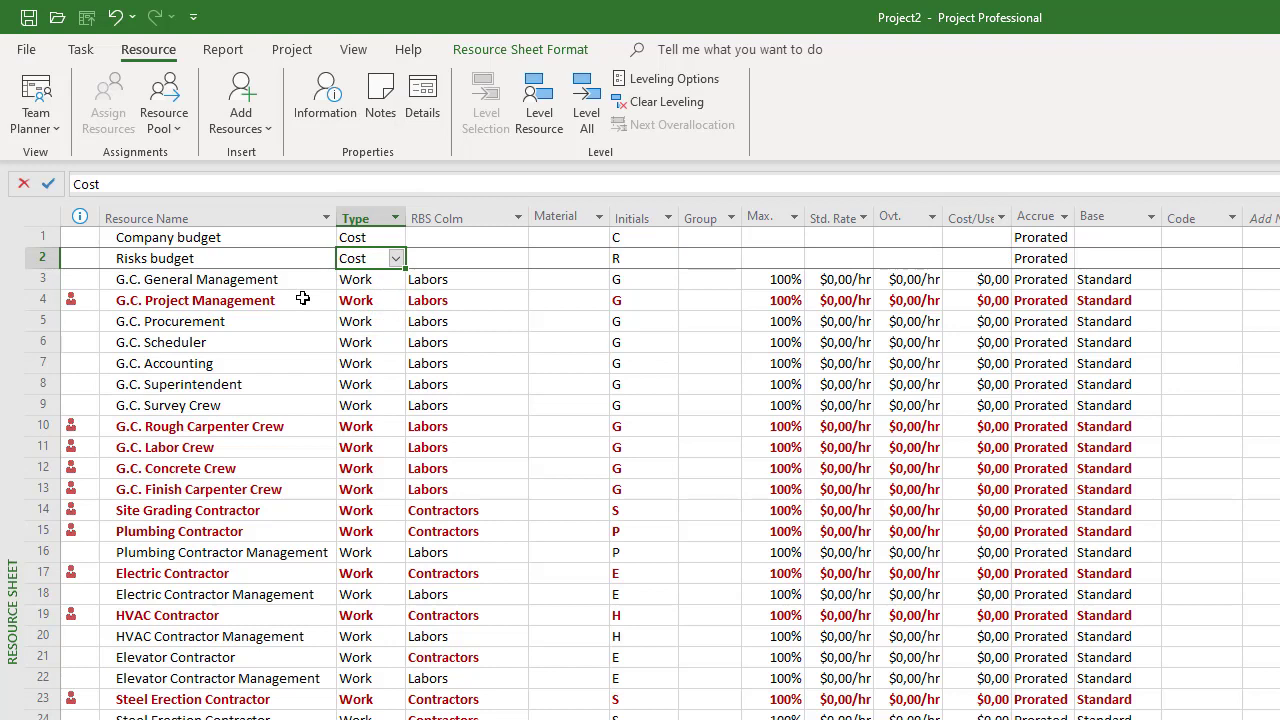
- Mark the Company budget resource as a budget resource in its resource information
double_click(227, 244)
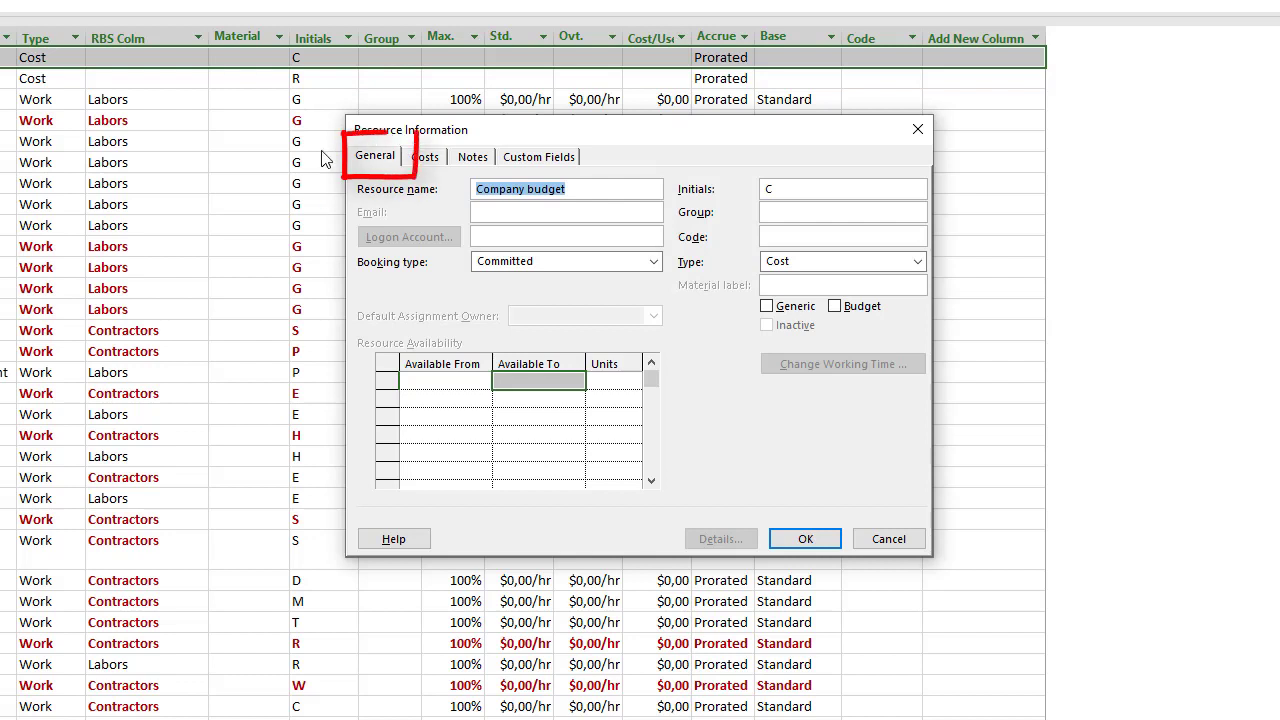
click(845, 308)
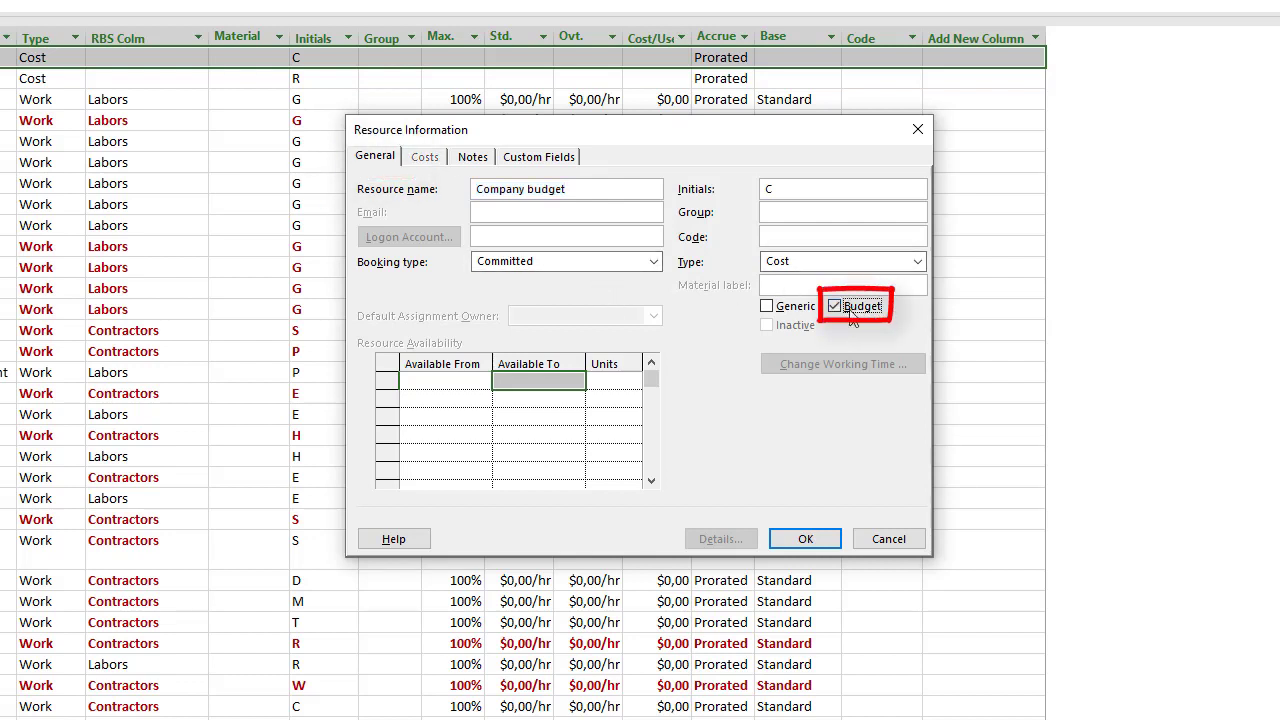
click(803, 540)
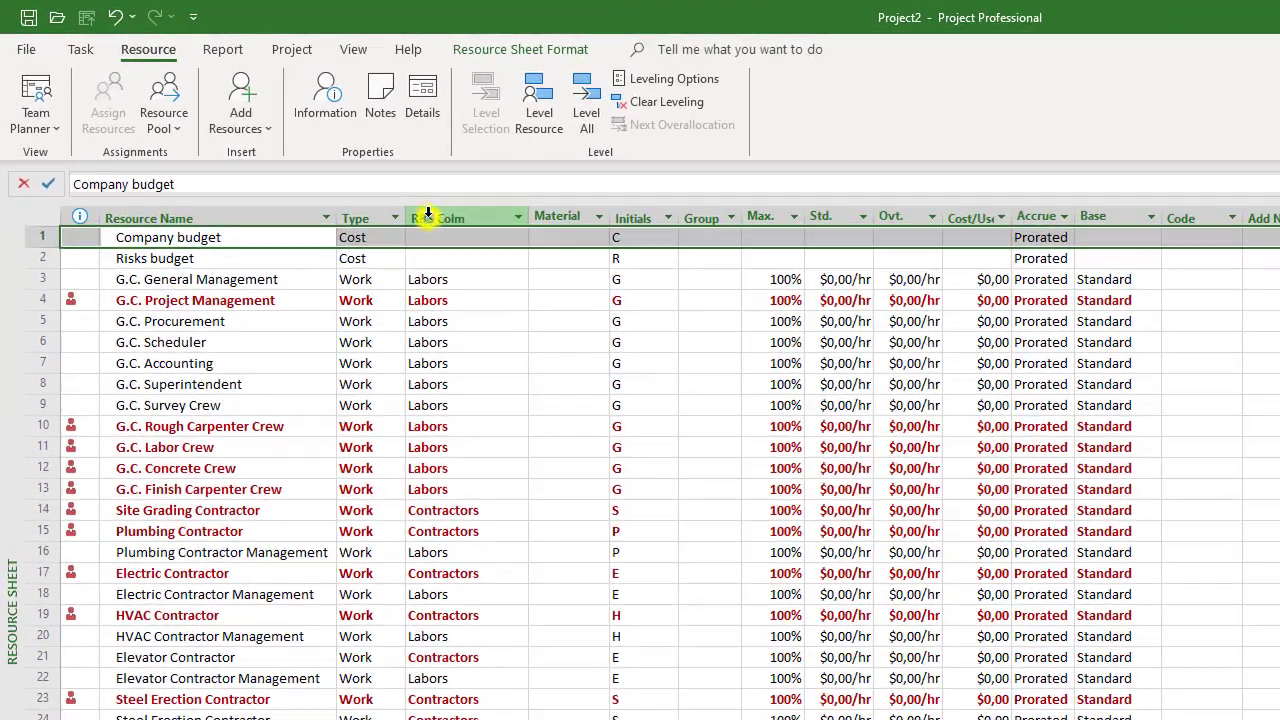
- Insert a Budget column before the RBS Colm column in the resource sheet
right_click(288, 145)
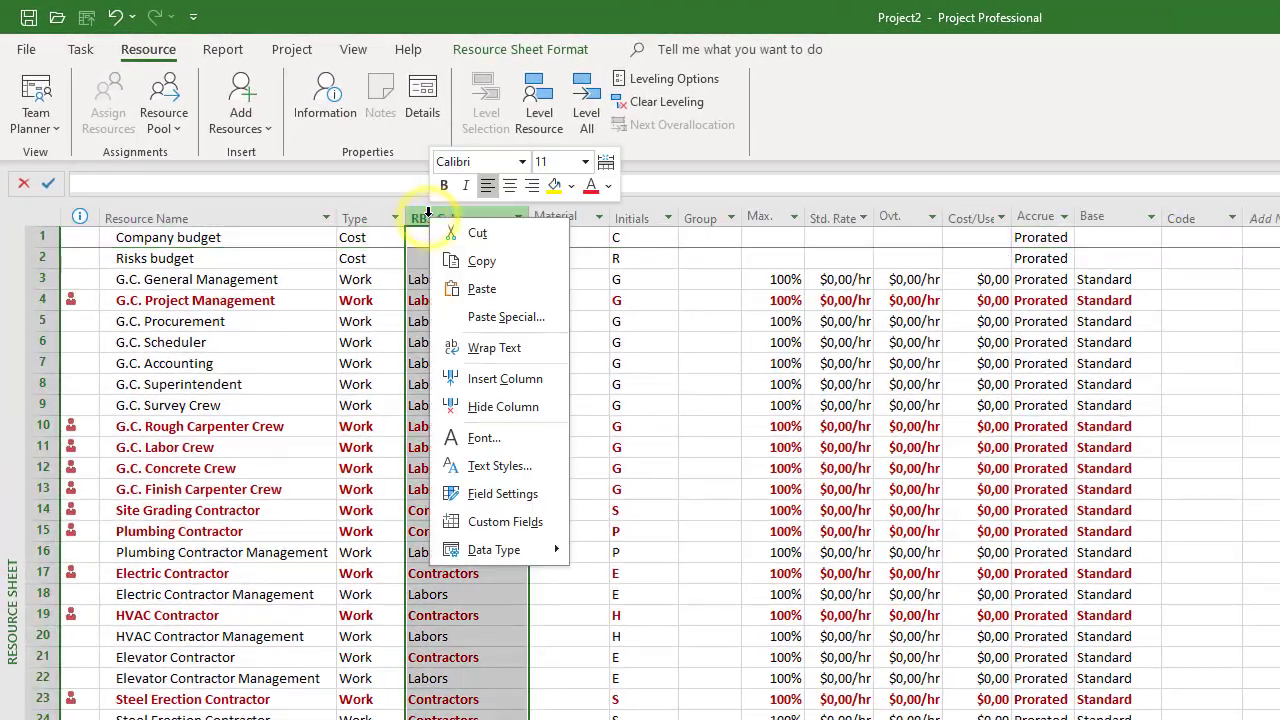
click(480, 379)
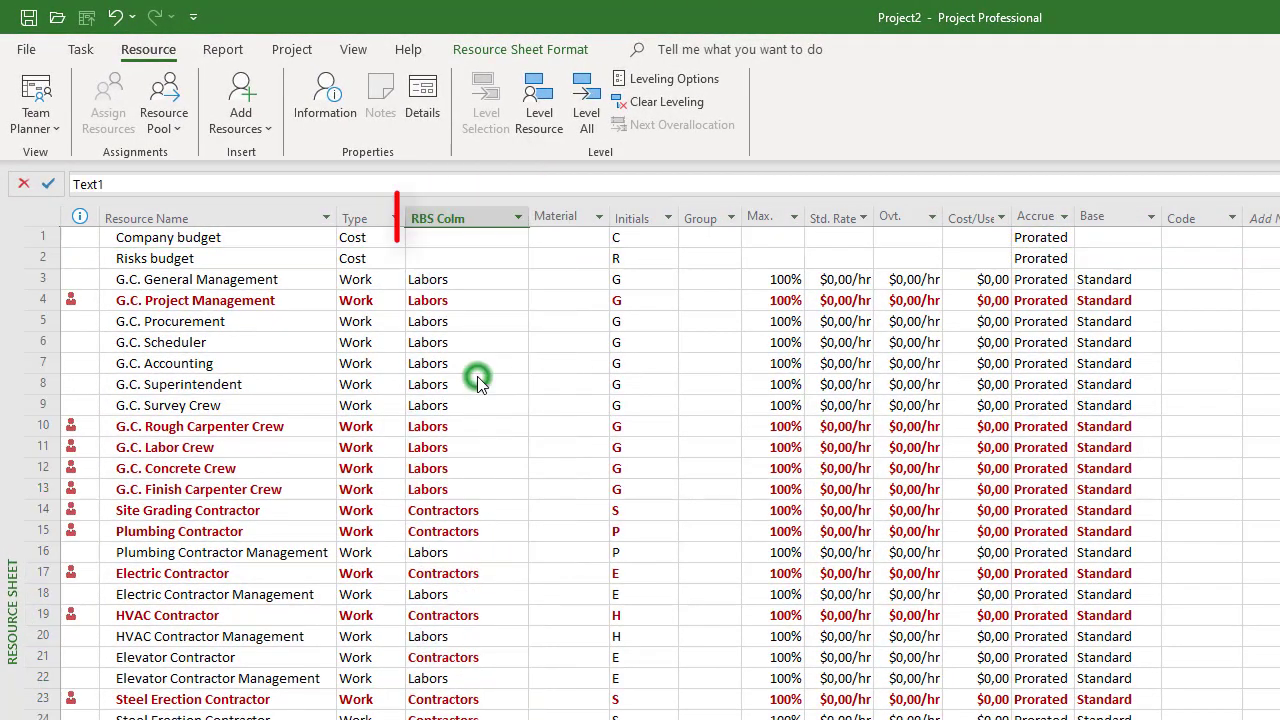
text(Budget)
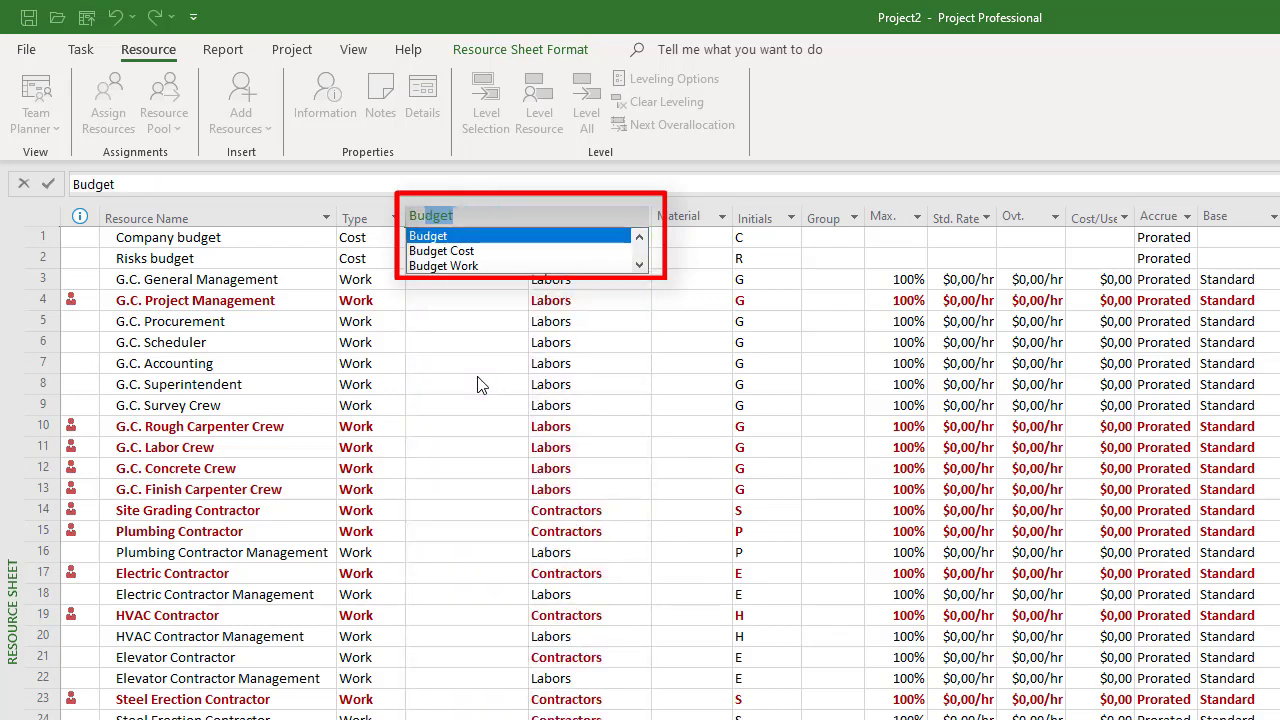
key(Return)
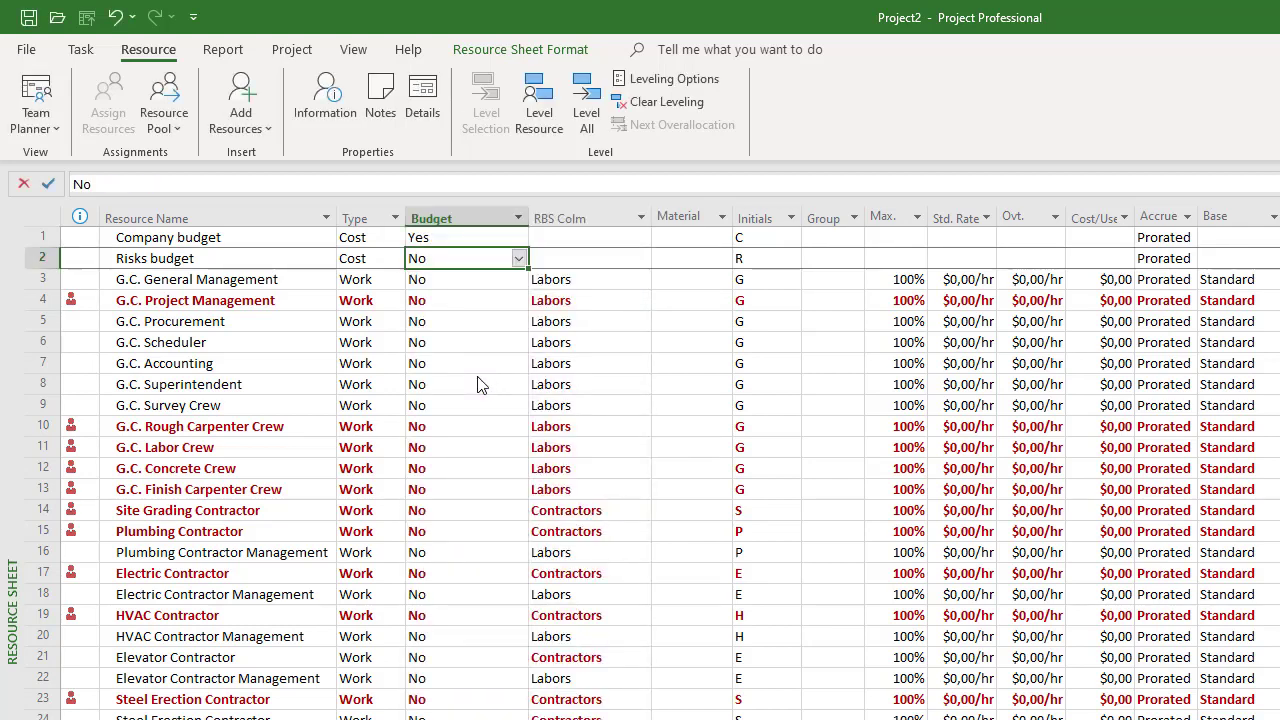
- Set the Budget field of the Risks budget resource to Yes
click(196, 243)
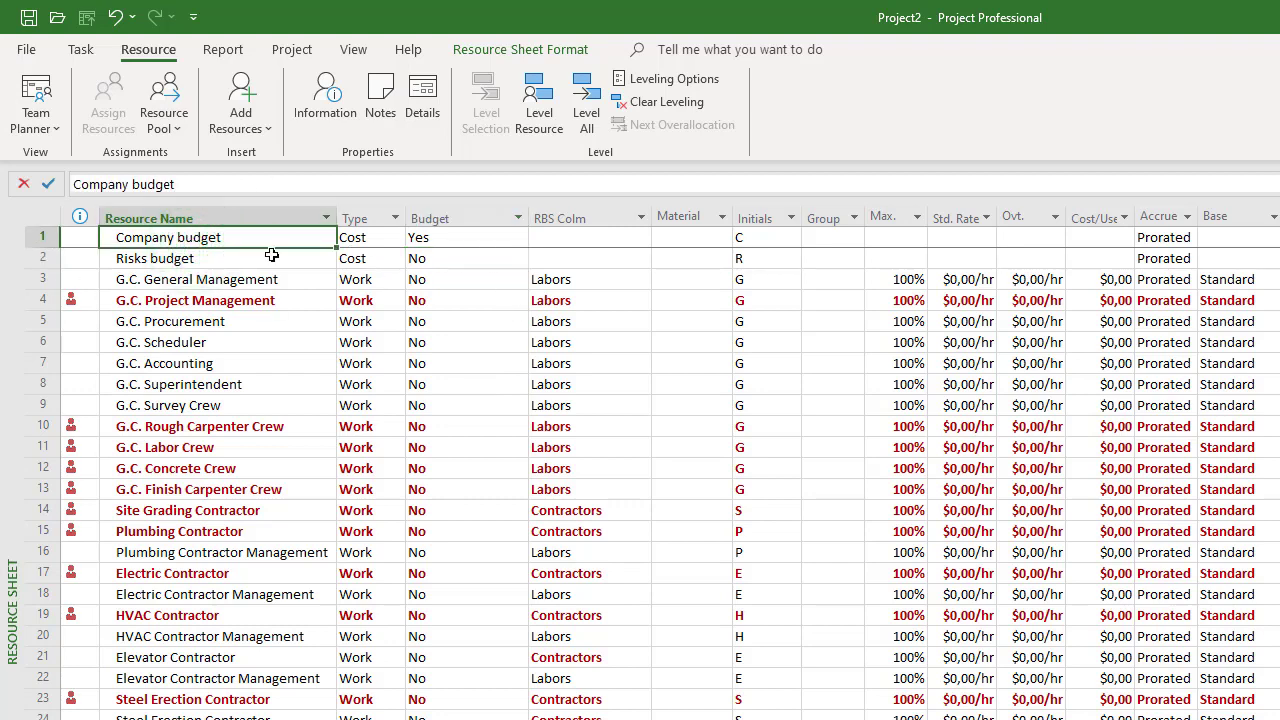
click(428, 241)
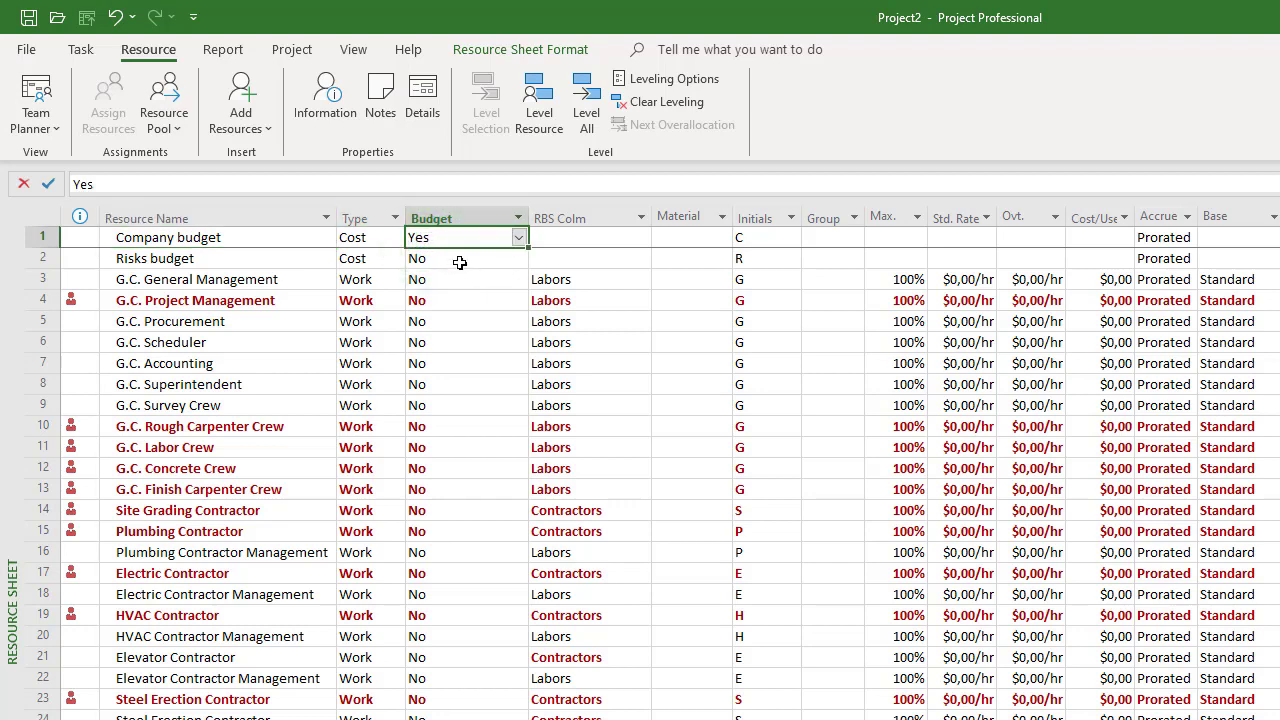
click(180, 264)
click(448, 258)
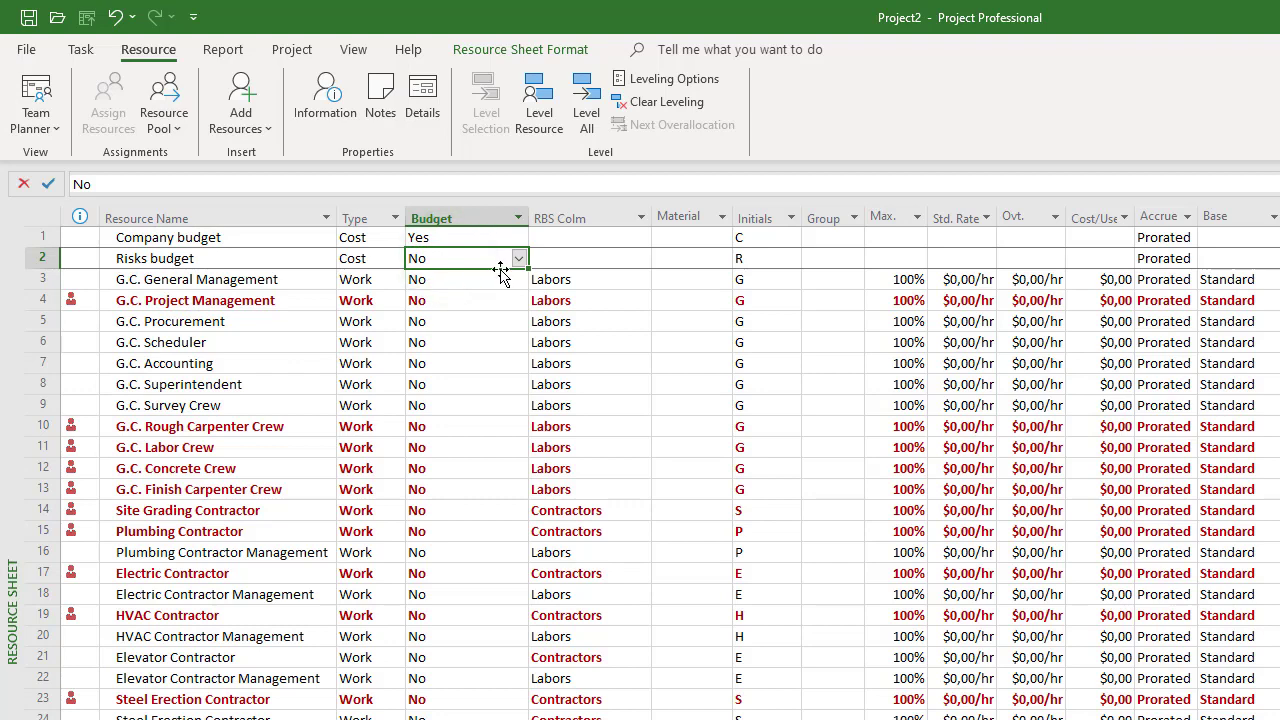
click(519, 260)
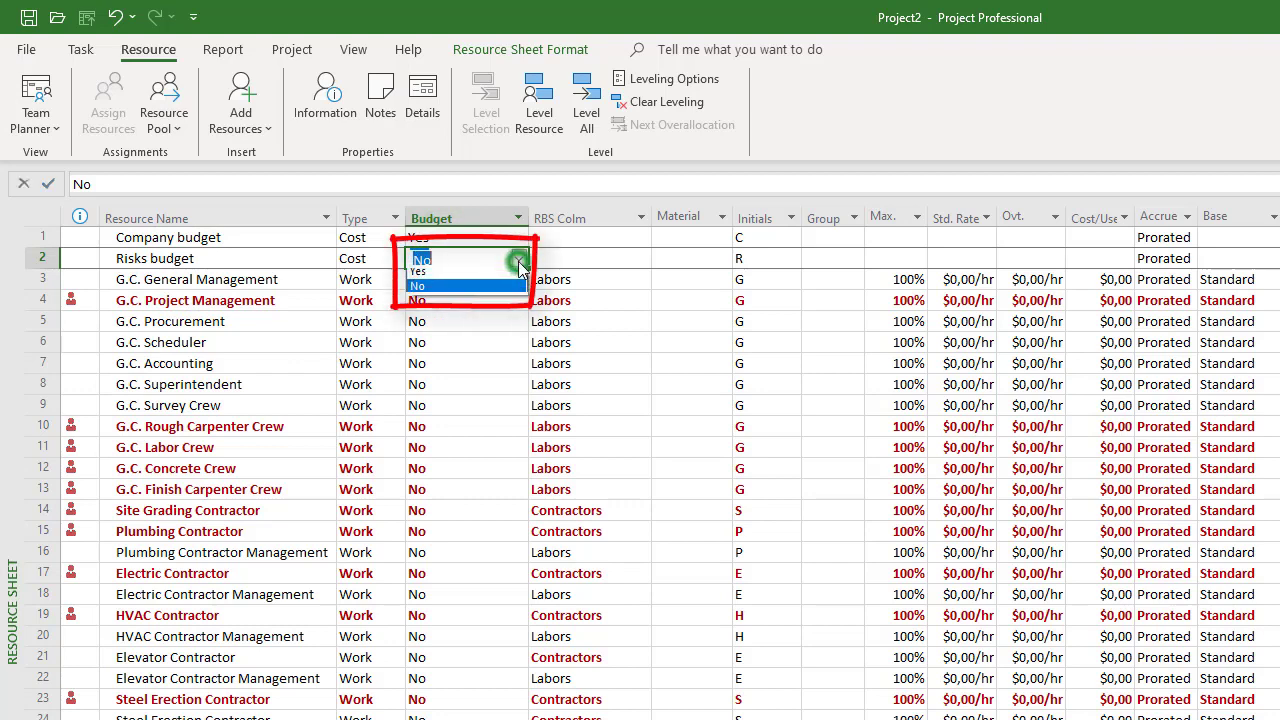
click(502, 278)
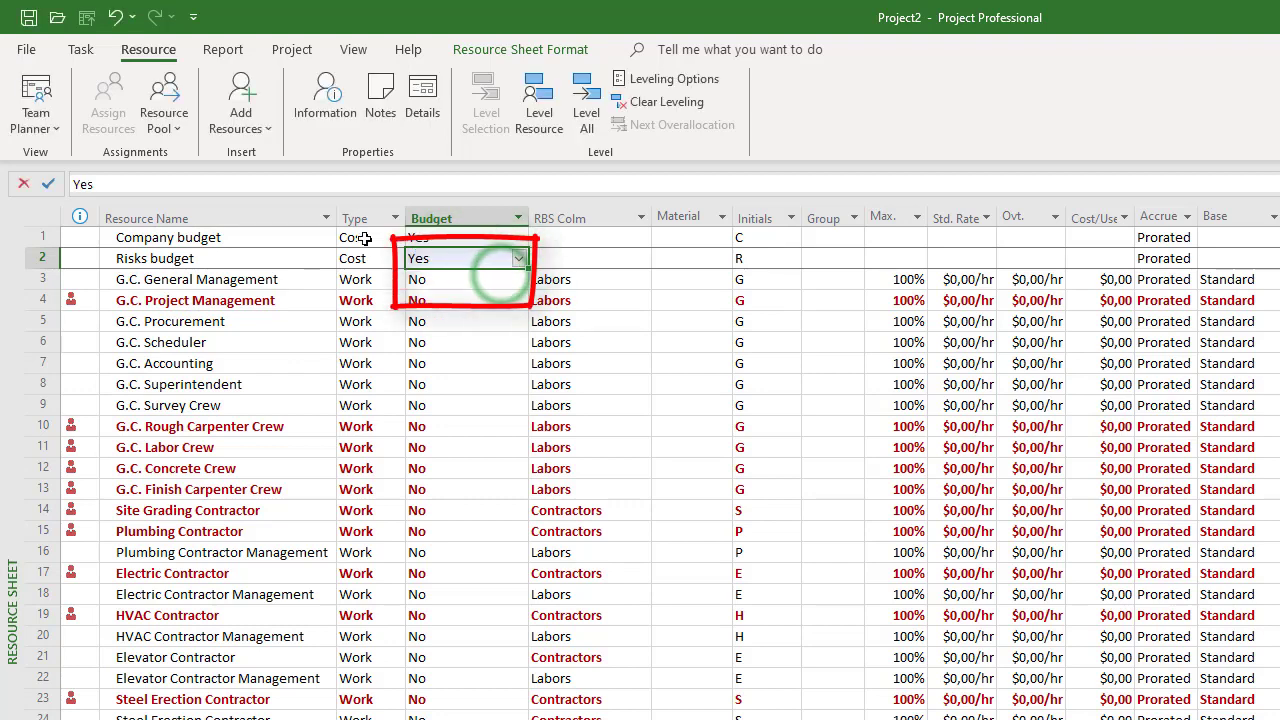
- Add the note "Our money" to the Company budget resource in its resource information
double_click(259, 241)
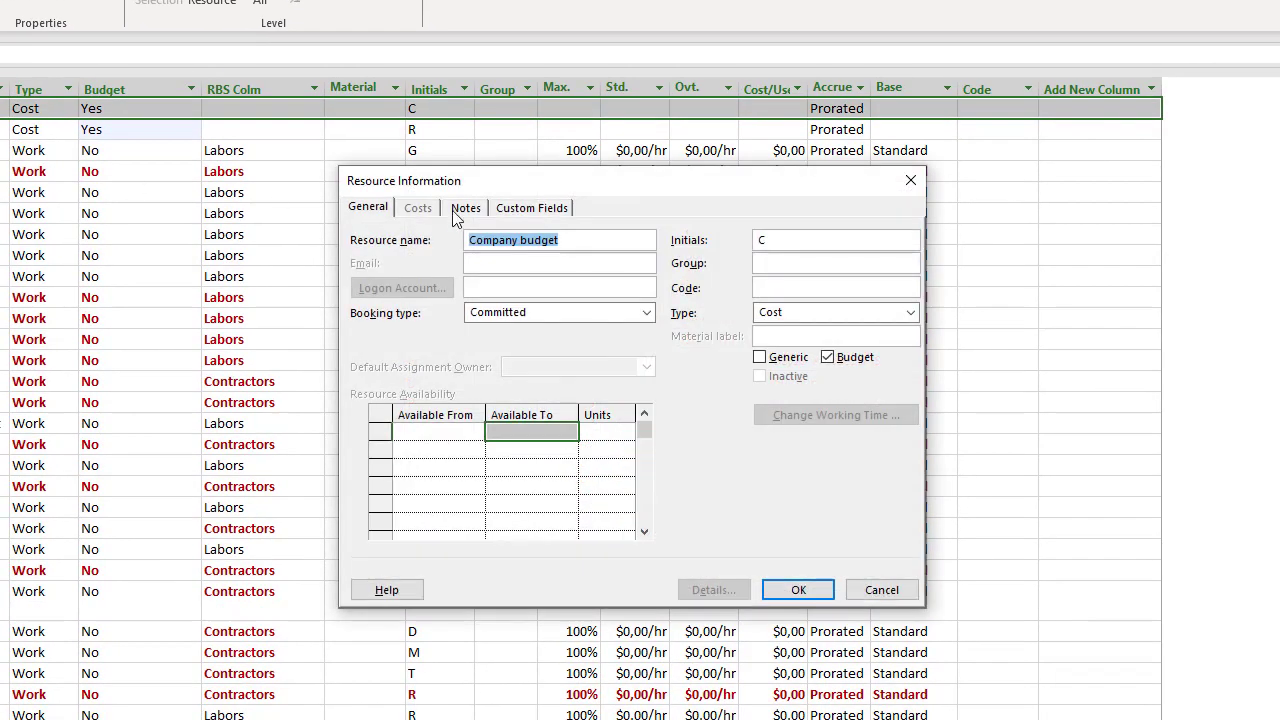
click(465, 208)
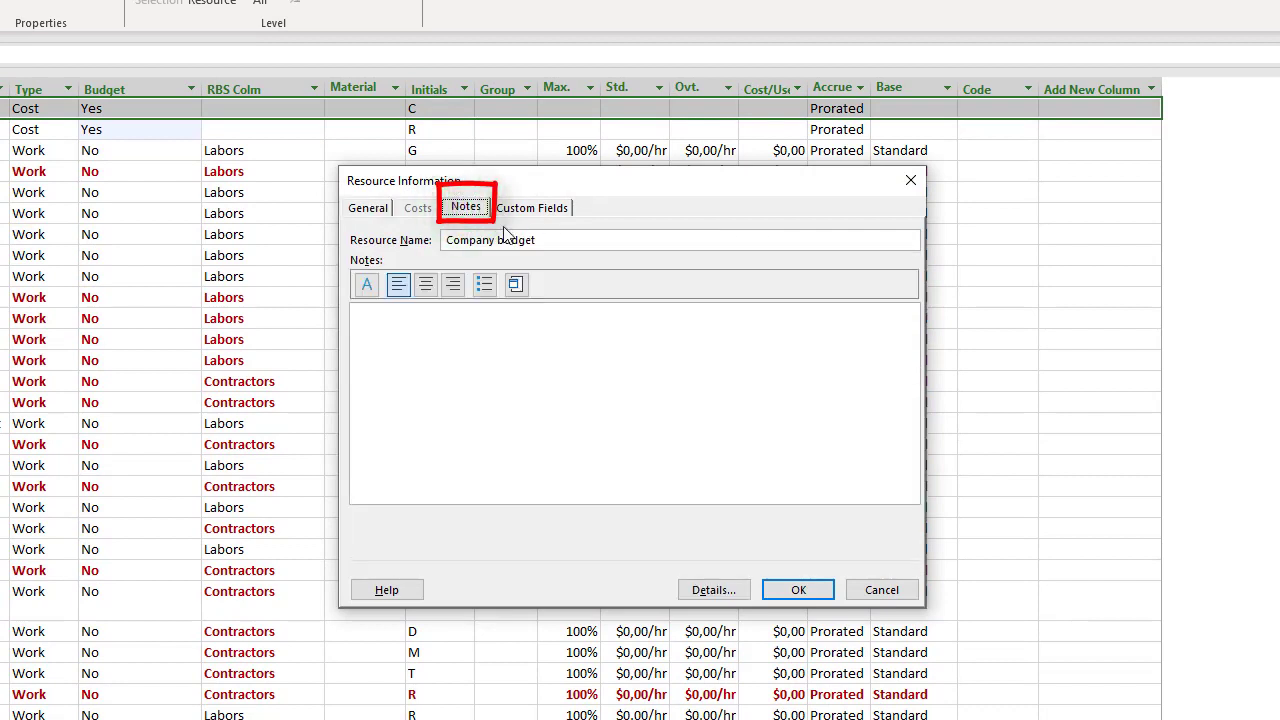
click(608, 312)
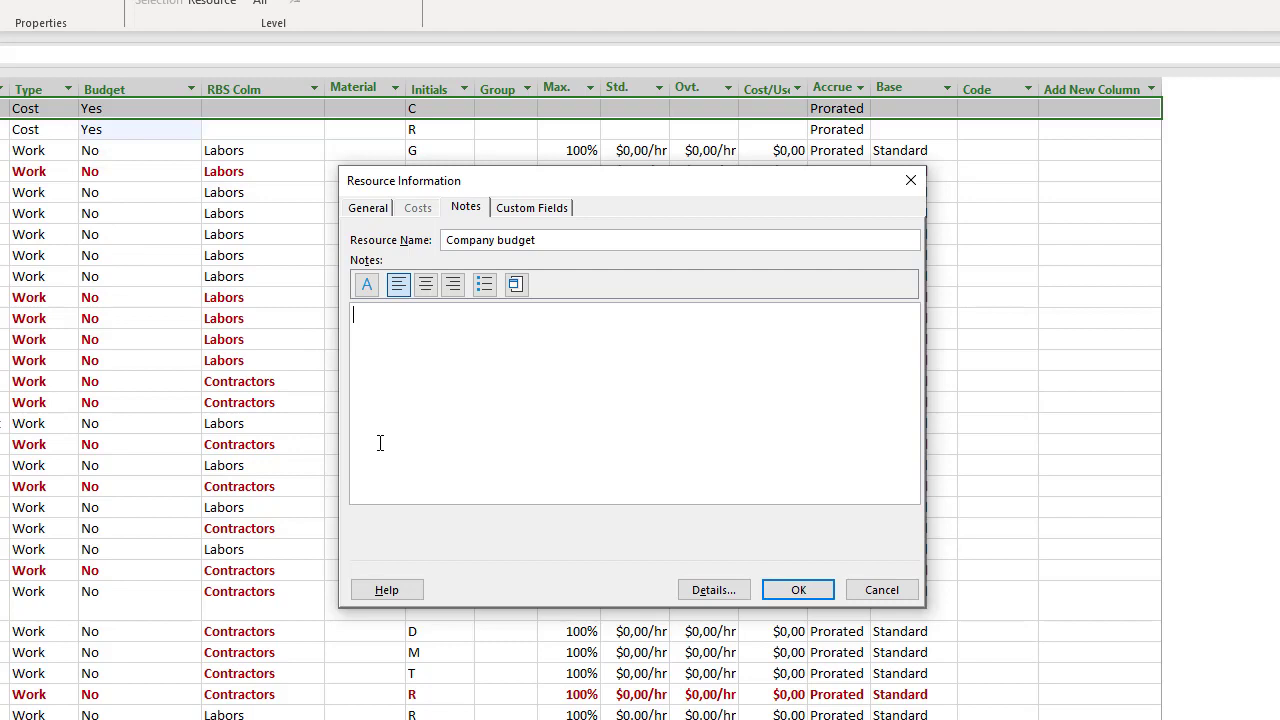
text(Our money)
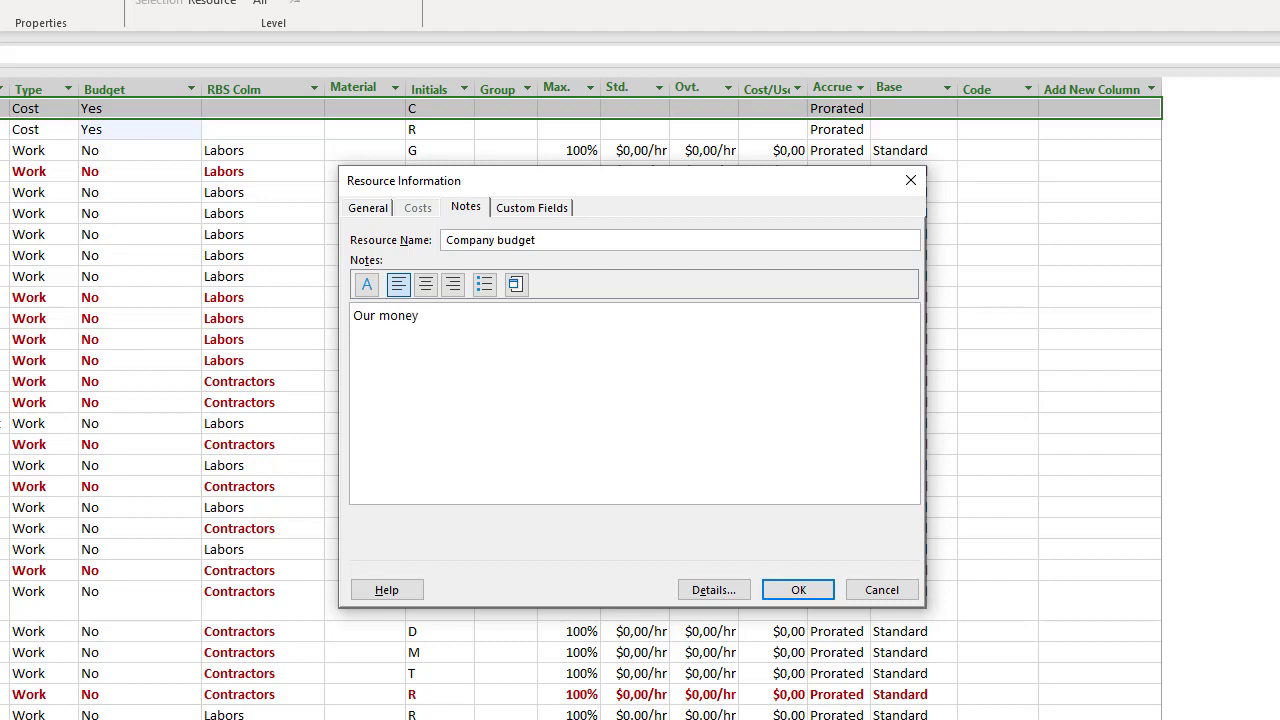
- Set the RBS Colm (Outline Code1) custom field of the Company budget resource to Budget
click(551, 217)
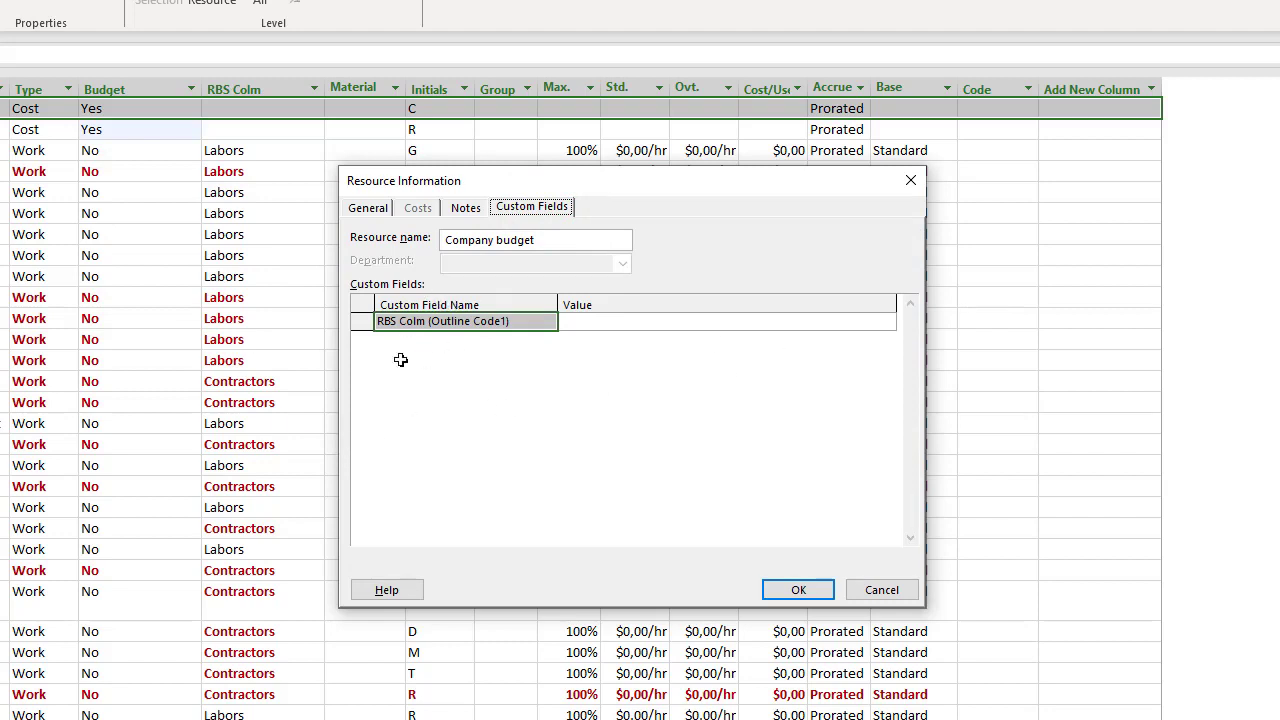
click(887, 324)
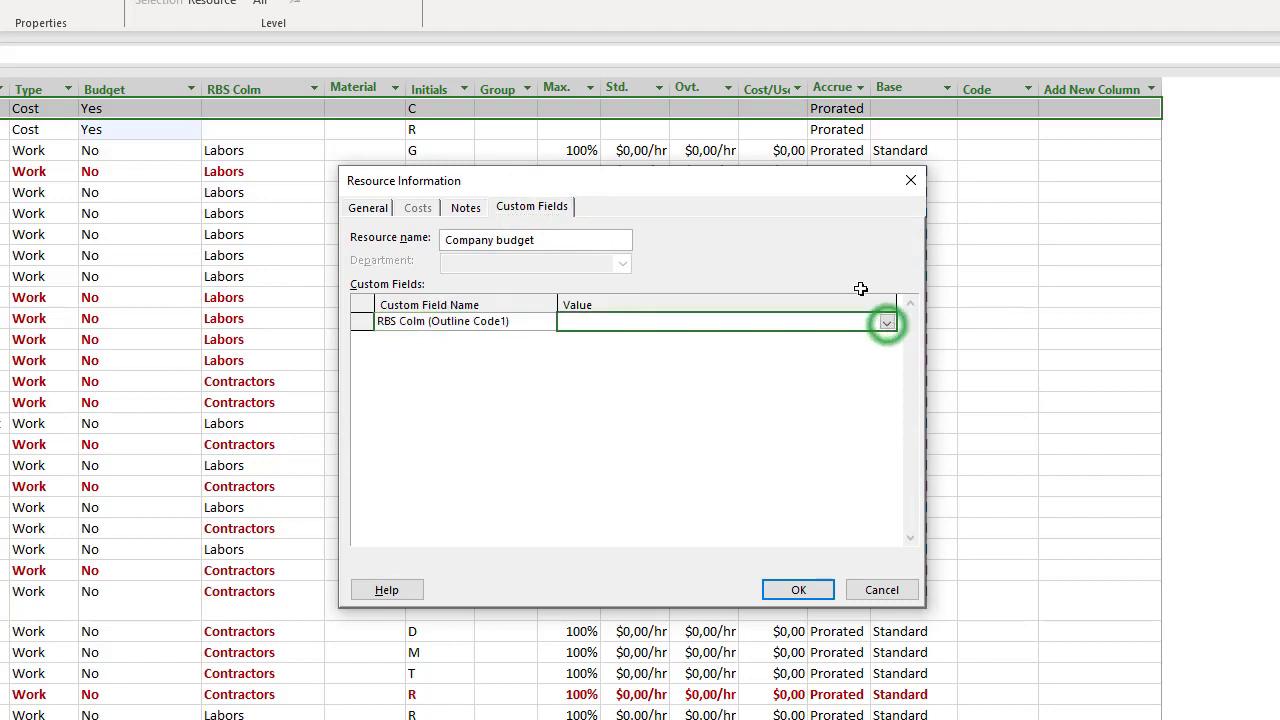
click(888, 325)
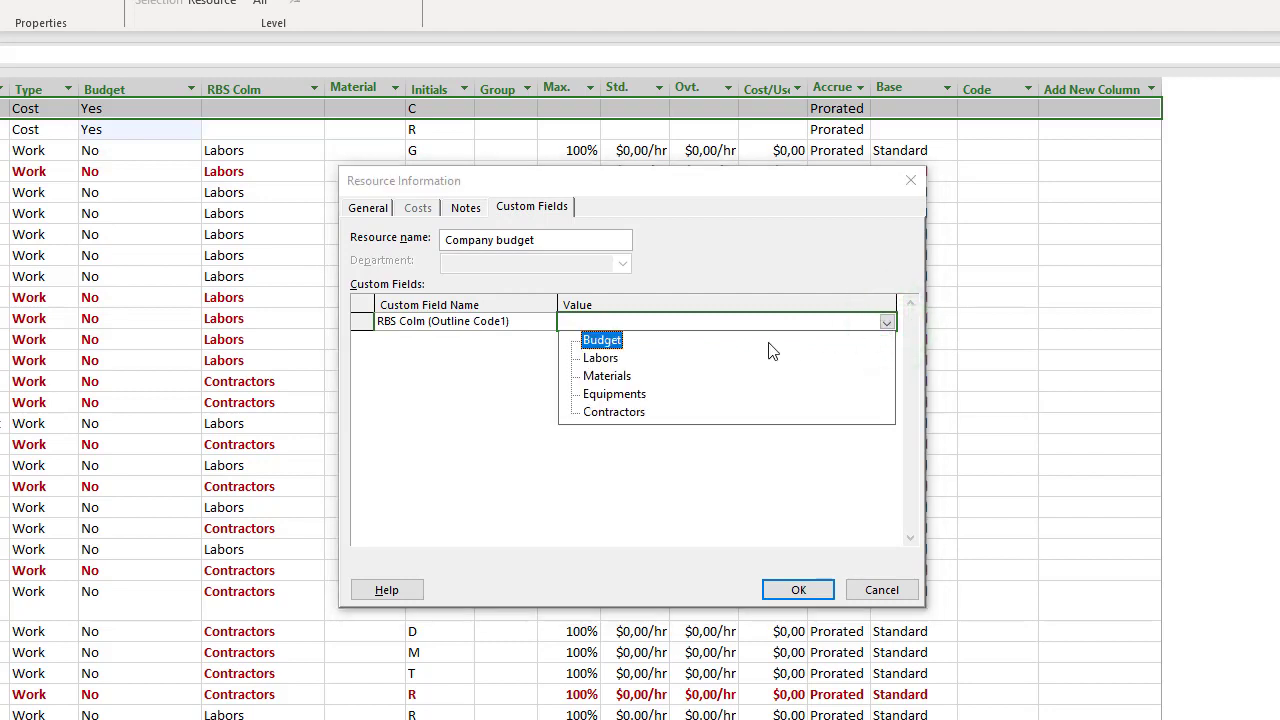
click(605, 342)
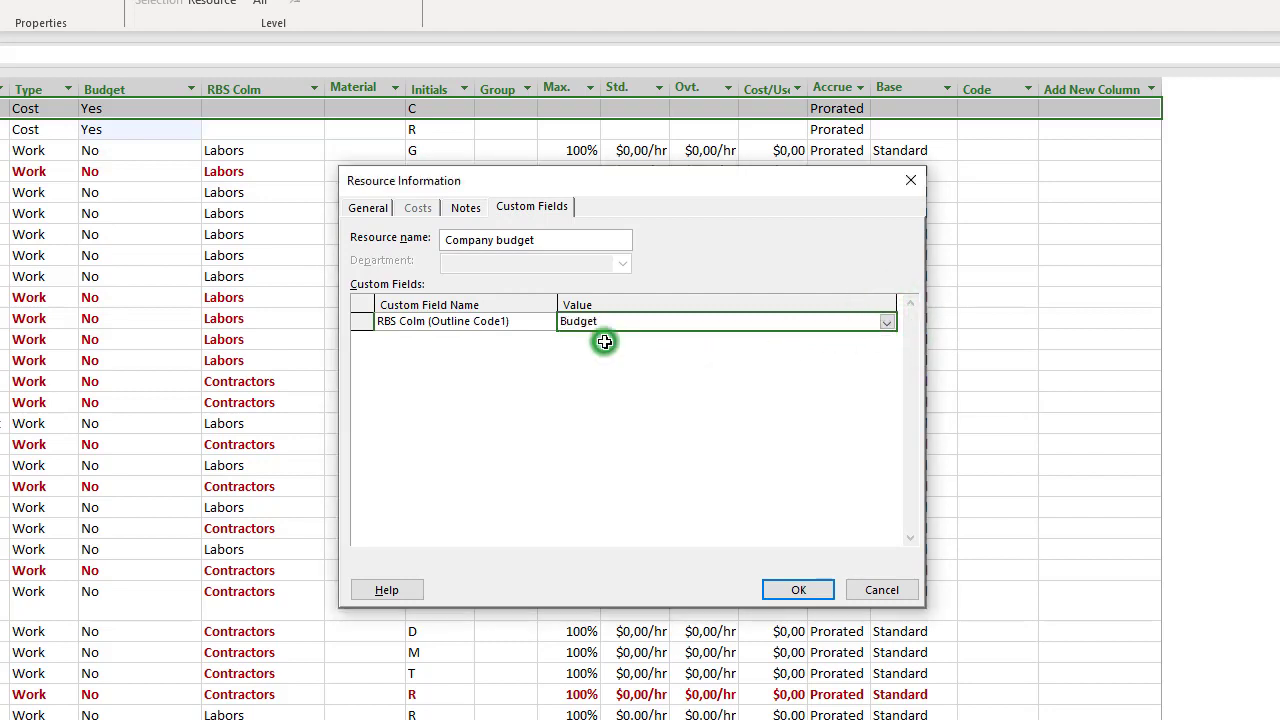
- Apply the Company budget resource's information changes and check its Budget, RBS Colm and note entries in the resource sheet
click(796, 591)
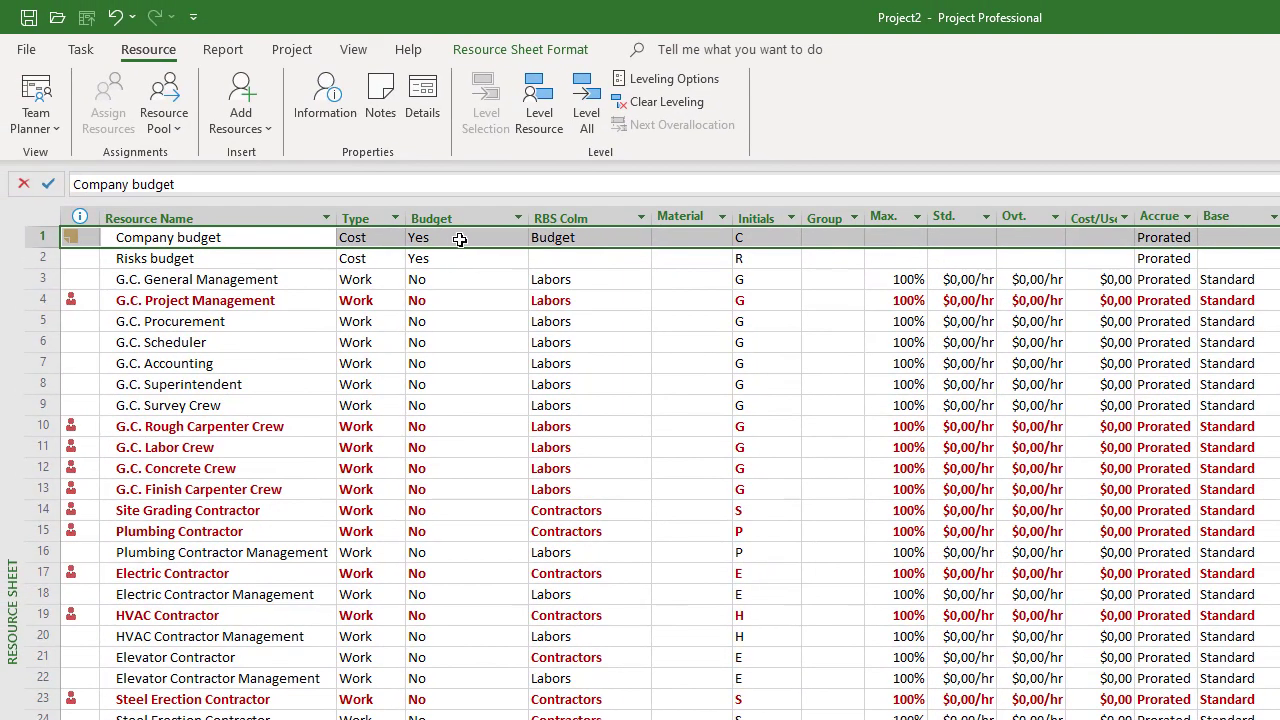
click(459, 239)
click(592, 238)
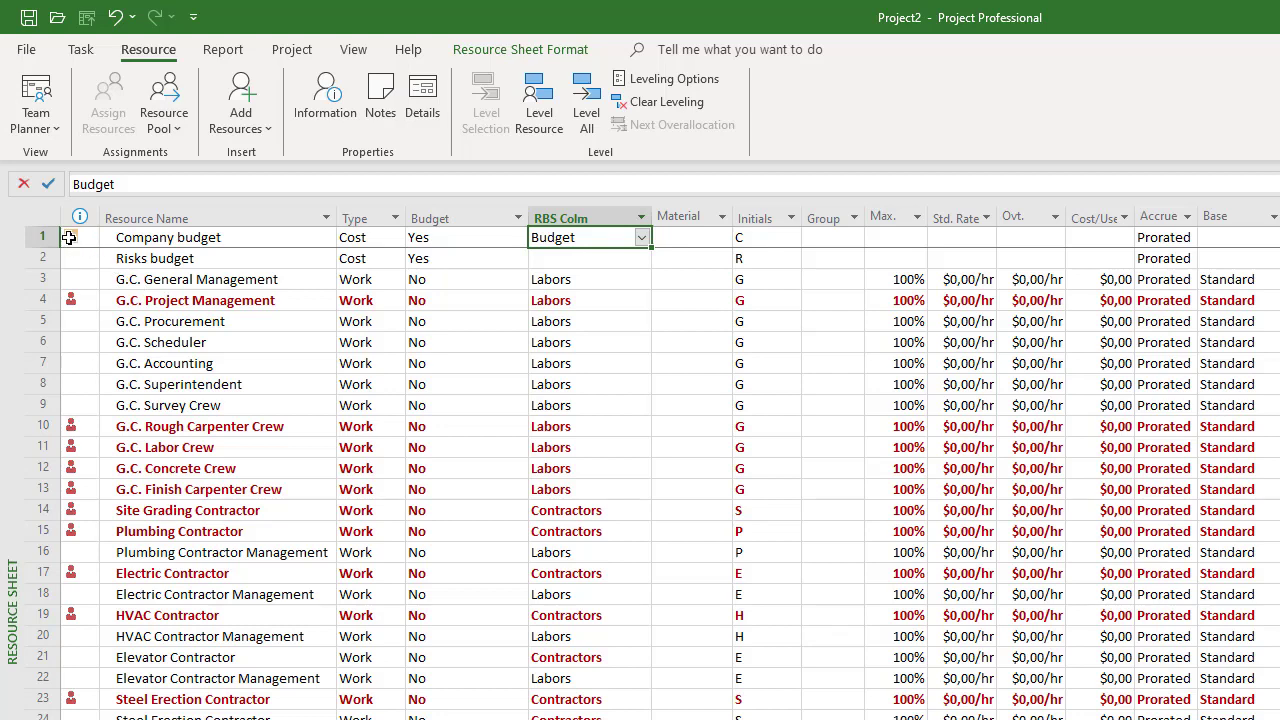
mouse_move(69, 237)
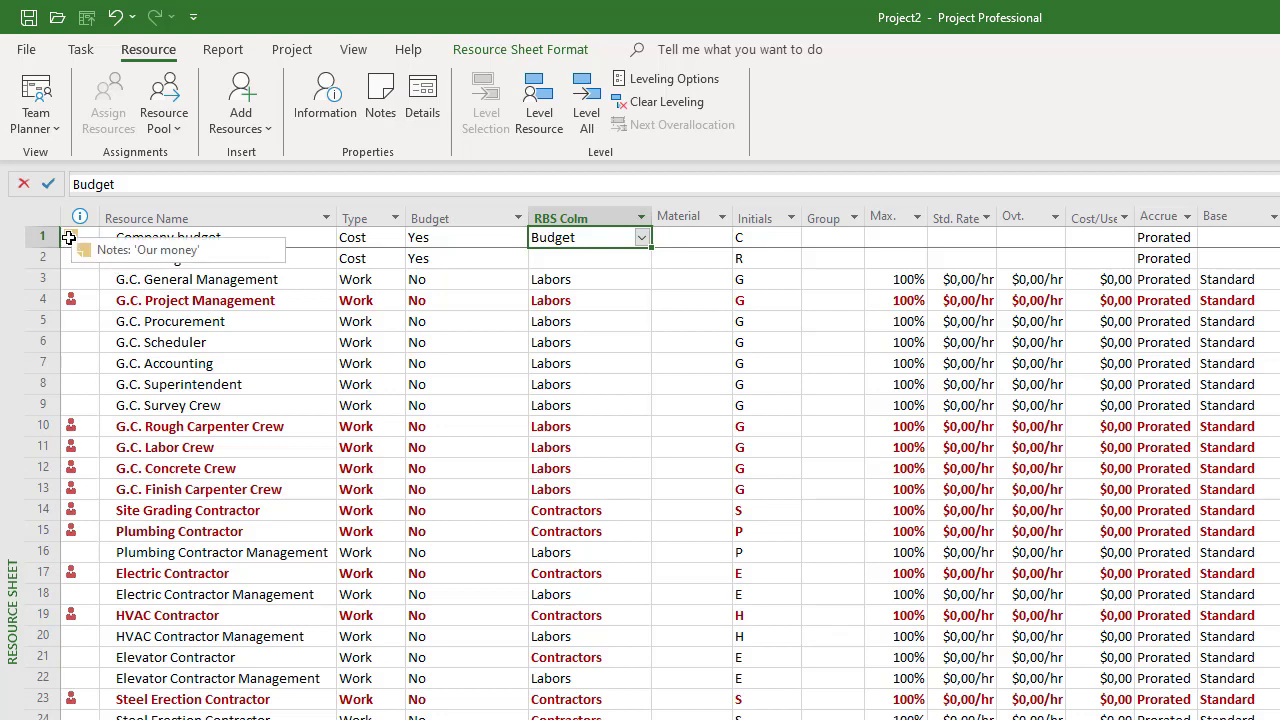
- Set the RBS Colm field of the Risks budget resource to Budget
click(630, 267)
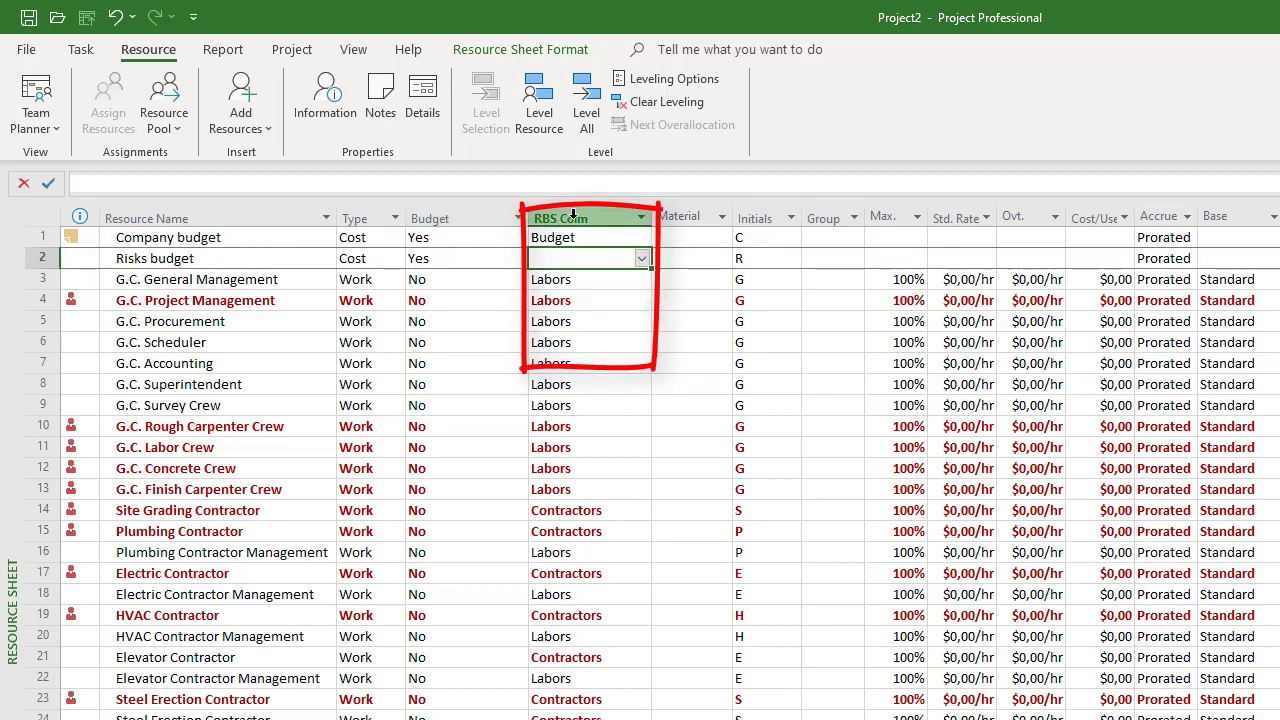
click(642, 262)
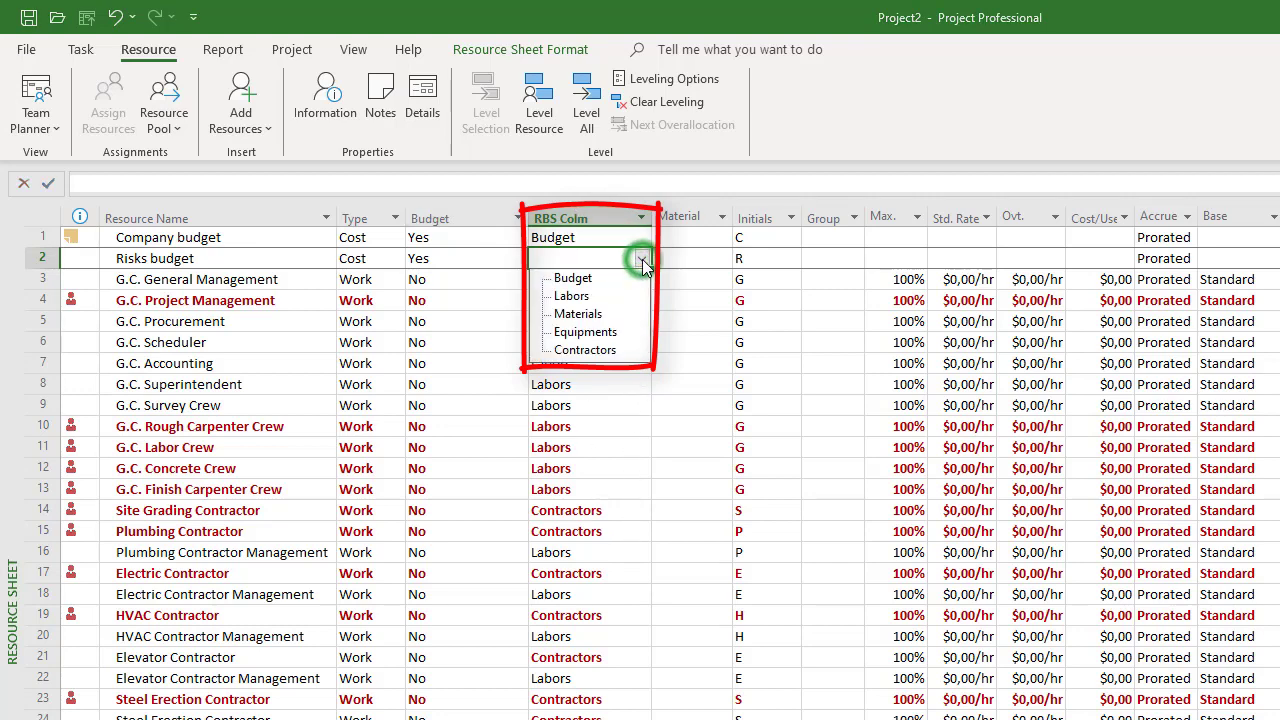
click(561, 281)
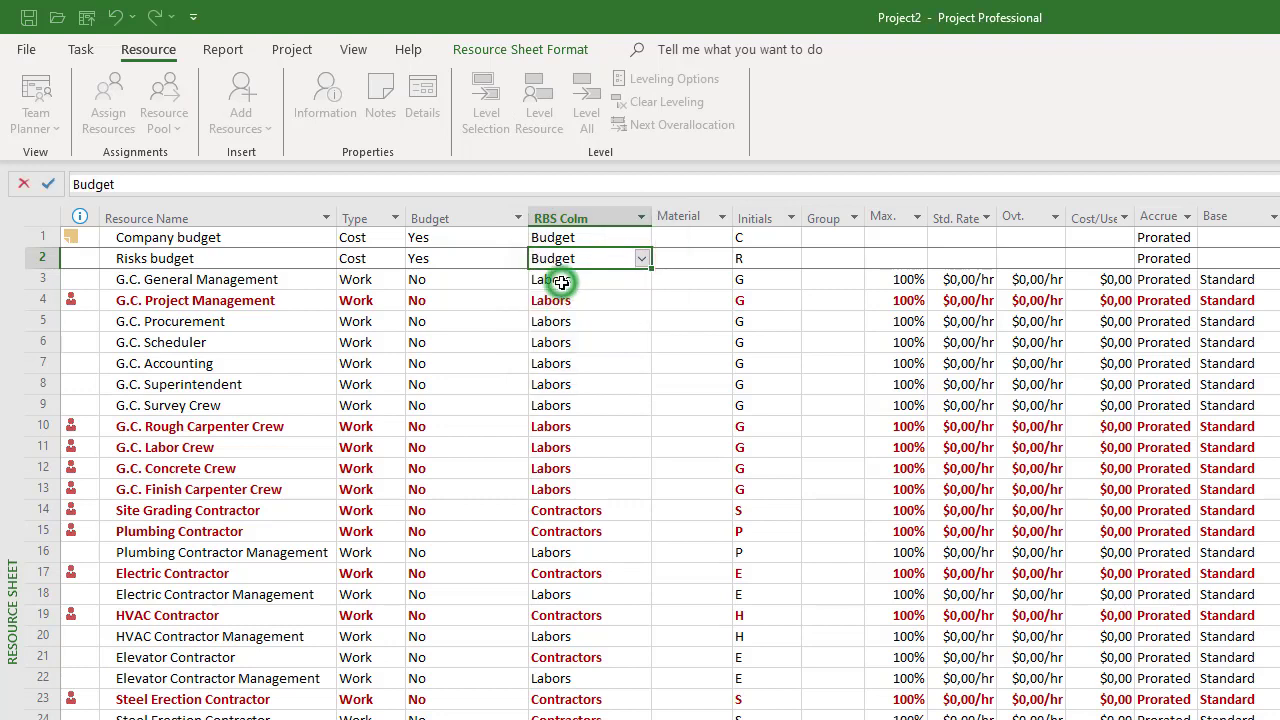
click(218, 279)
click(231, 259)
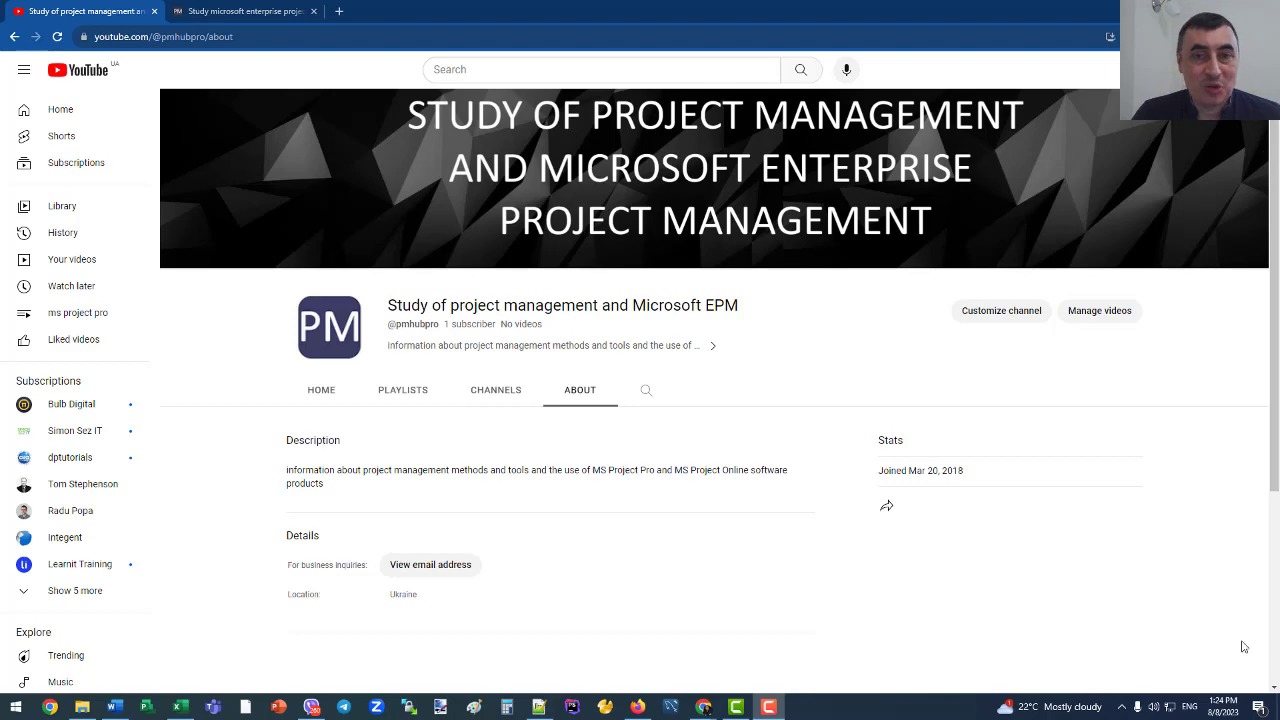
- Browse the PM HUB website's free material "Project calendars in MS Project Pro" and its online courses on project management
click(245, 11)
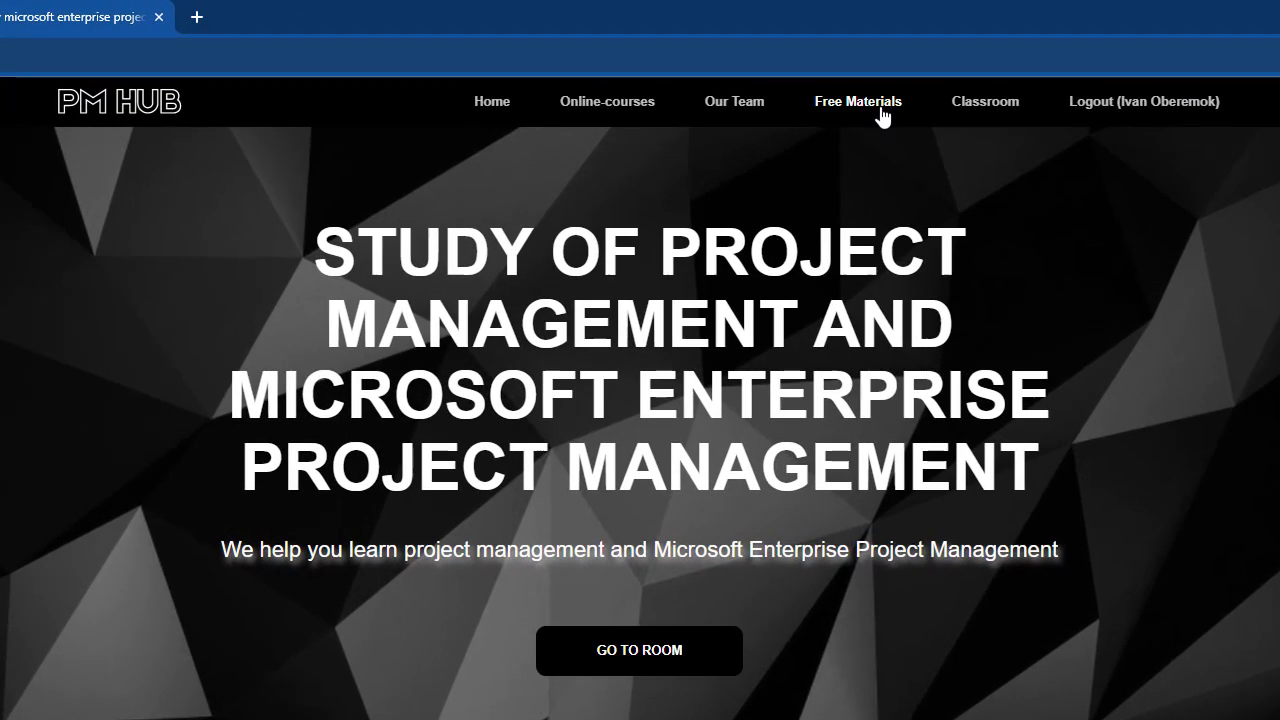
click(882, 116)
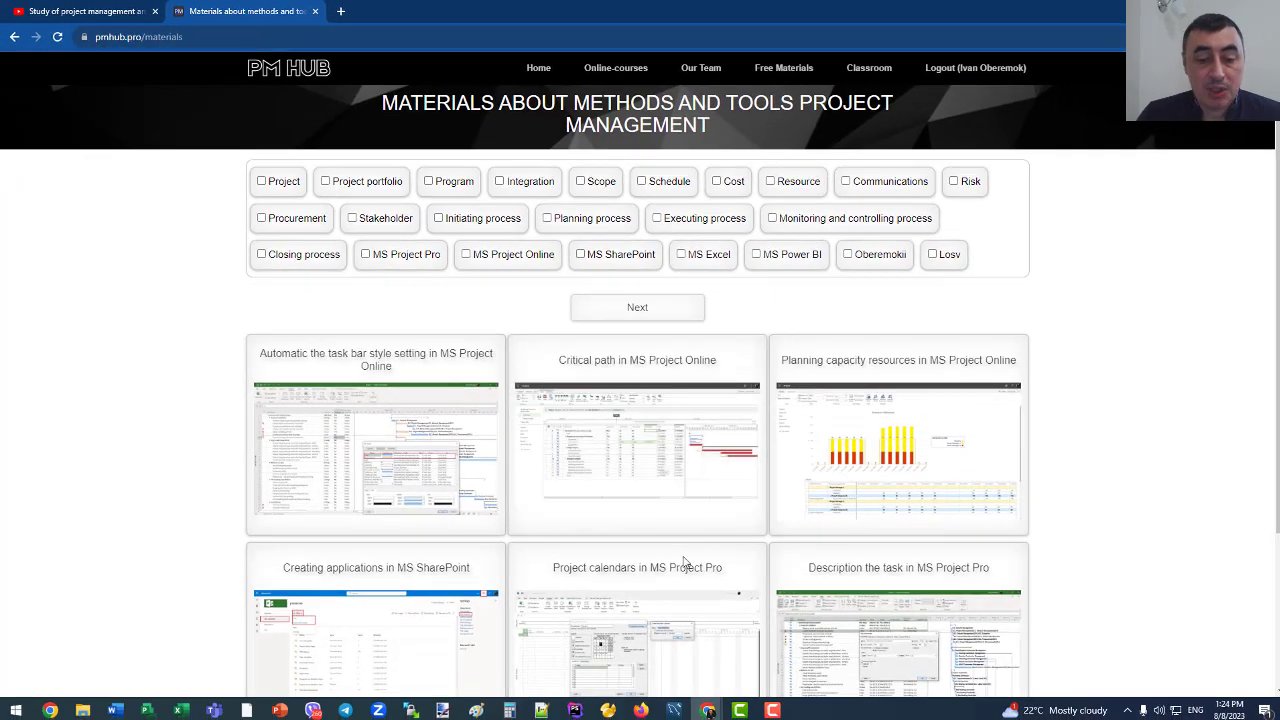
click(680, 567)
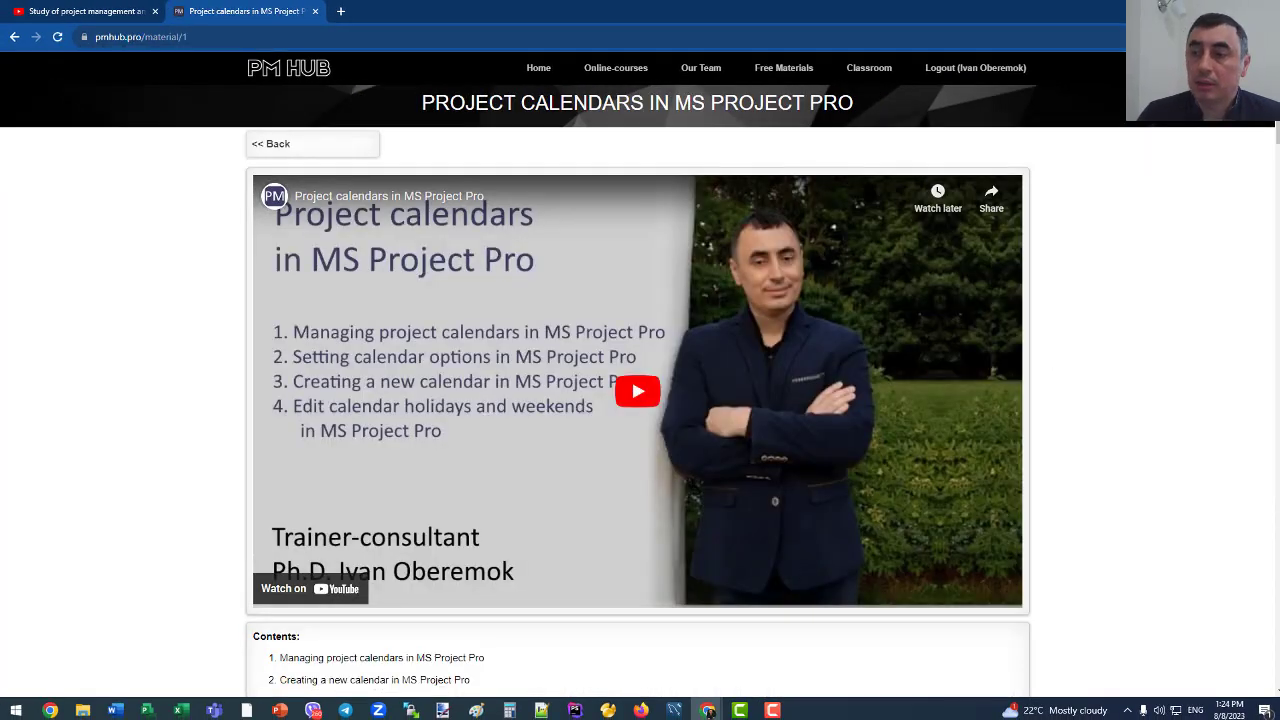
scroll(1270, 222, down, 15)
drag(1270, 222, 1238, 680)
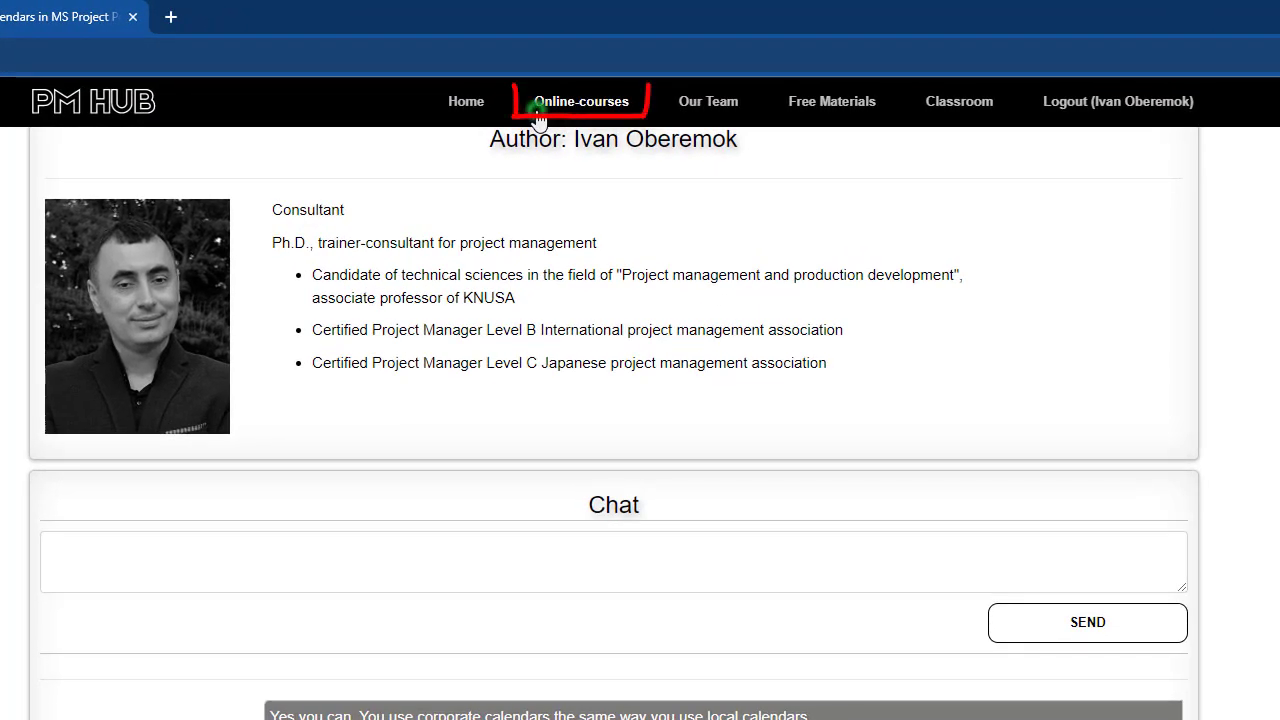
click(582, 82)
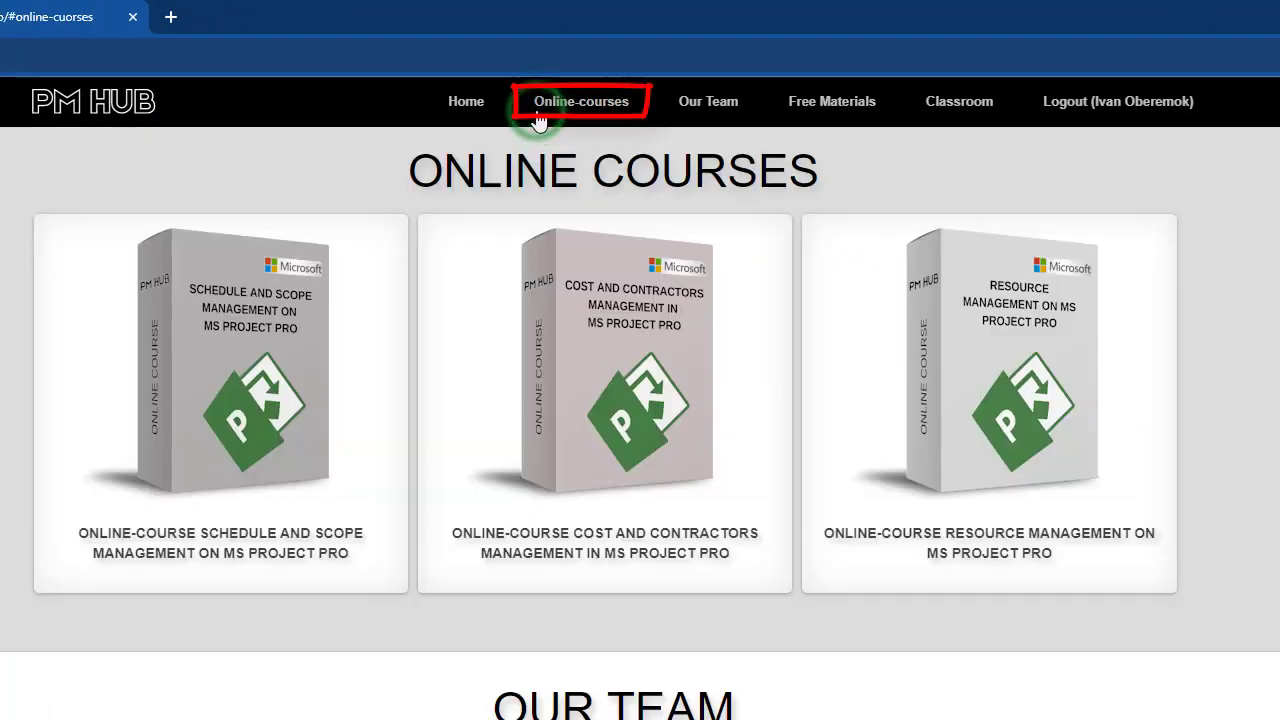
click(300, 542)
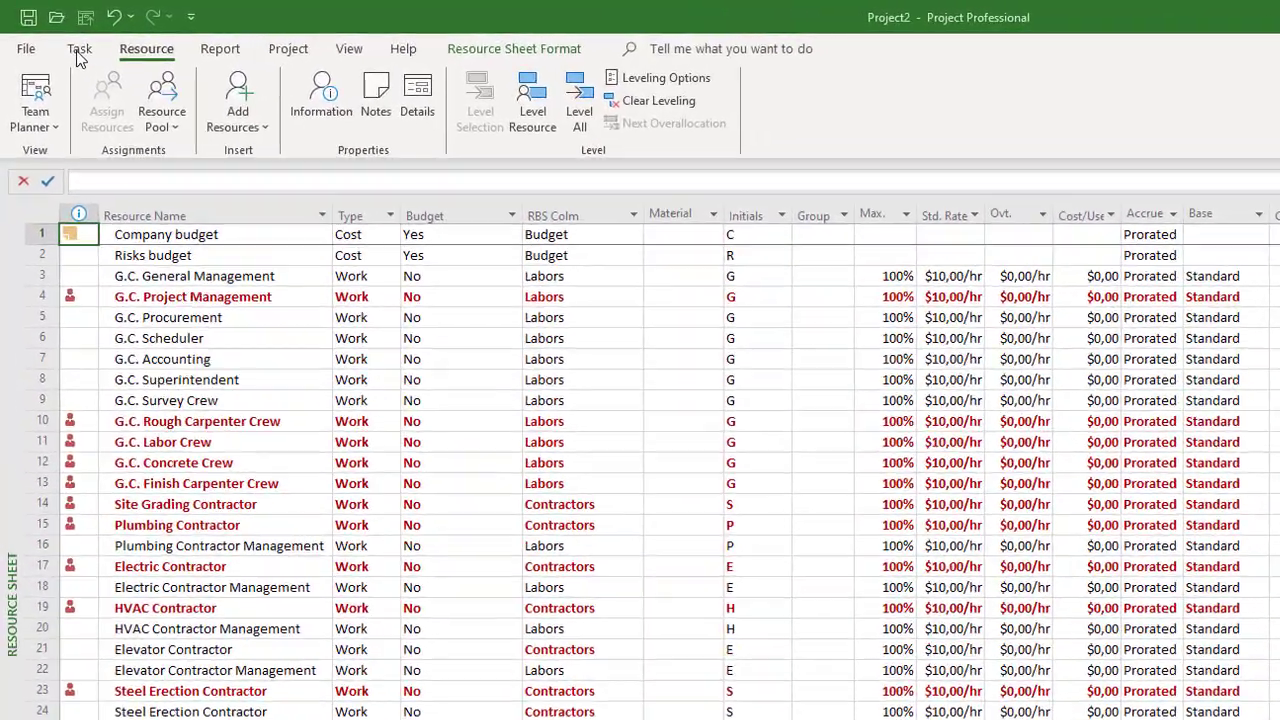
- Switch Microsoft Project from the resource sheet to the Task Usage view
click(54, 34)
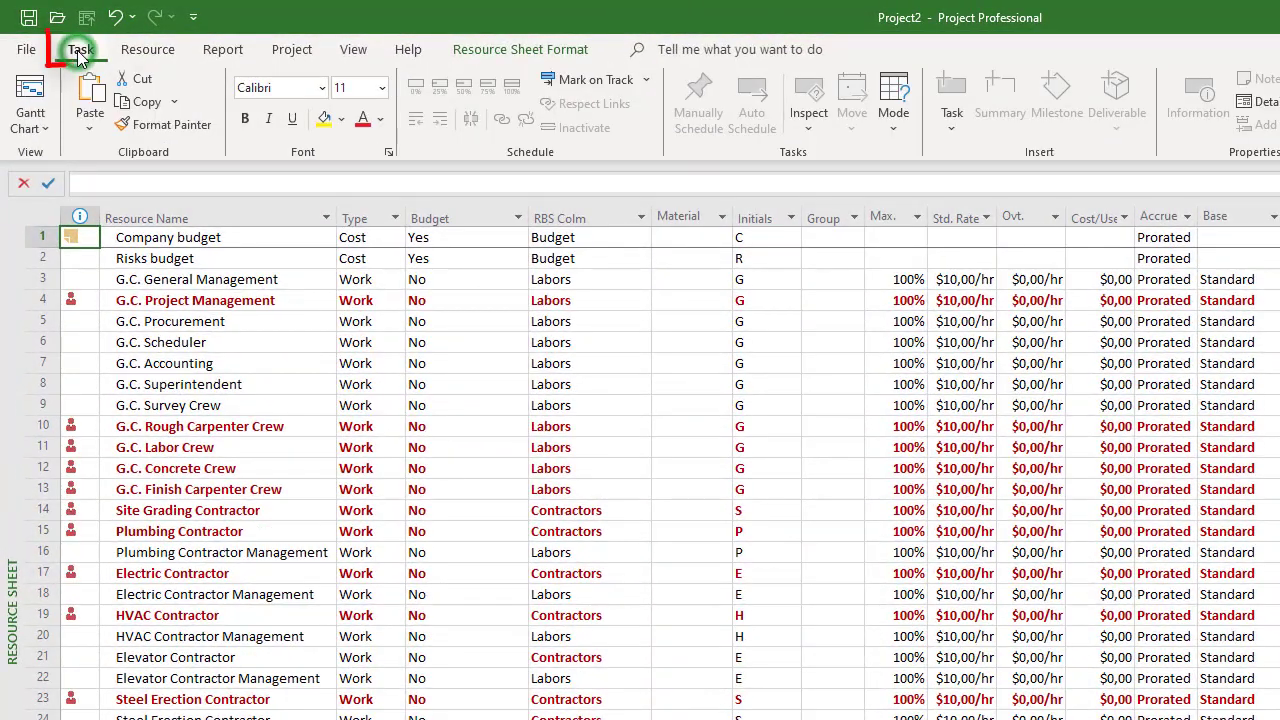
click(27, 134)
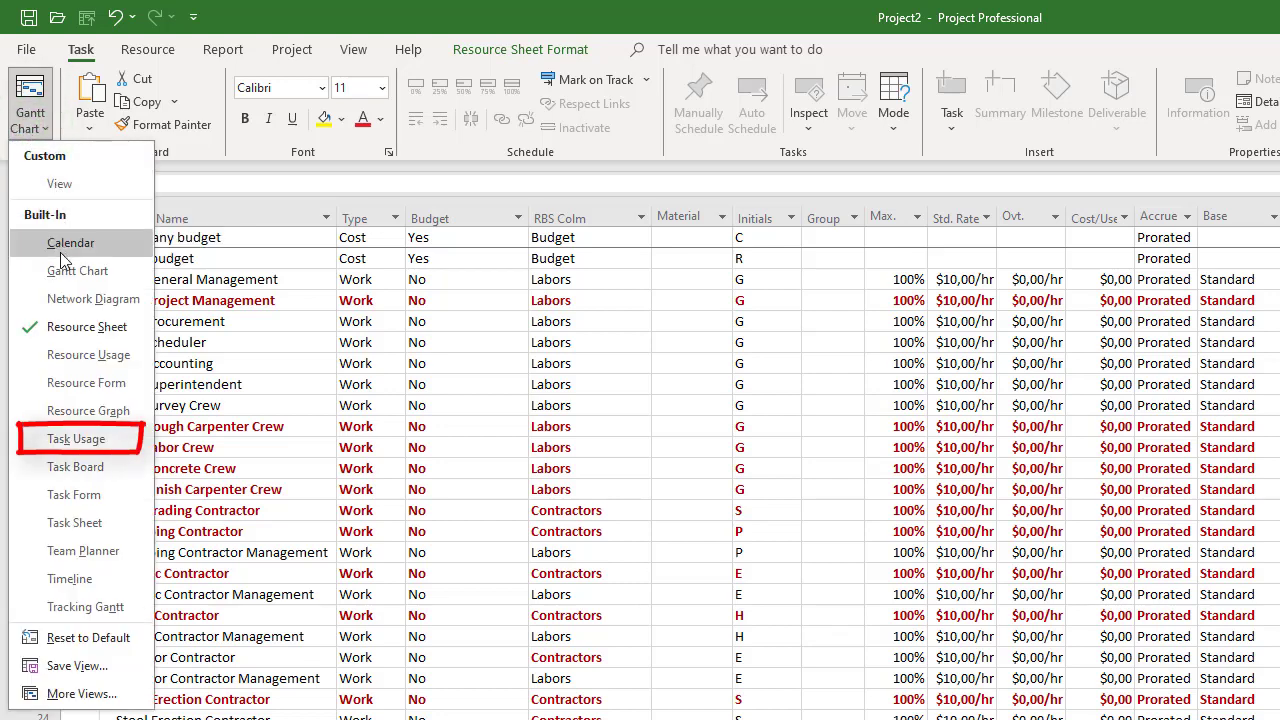
click(37, 441)
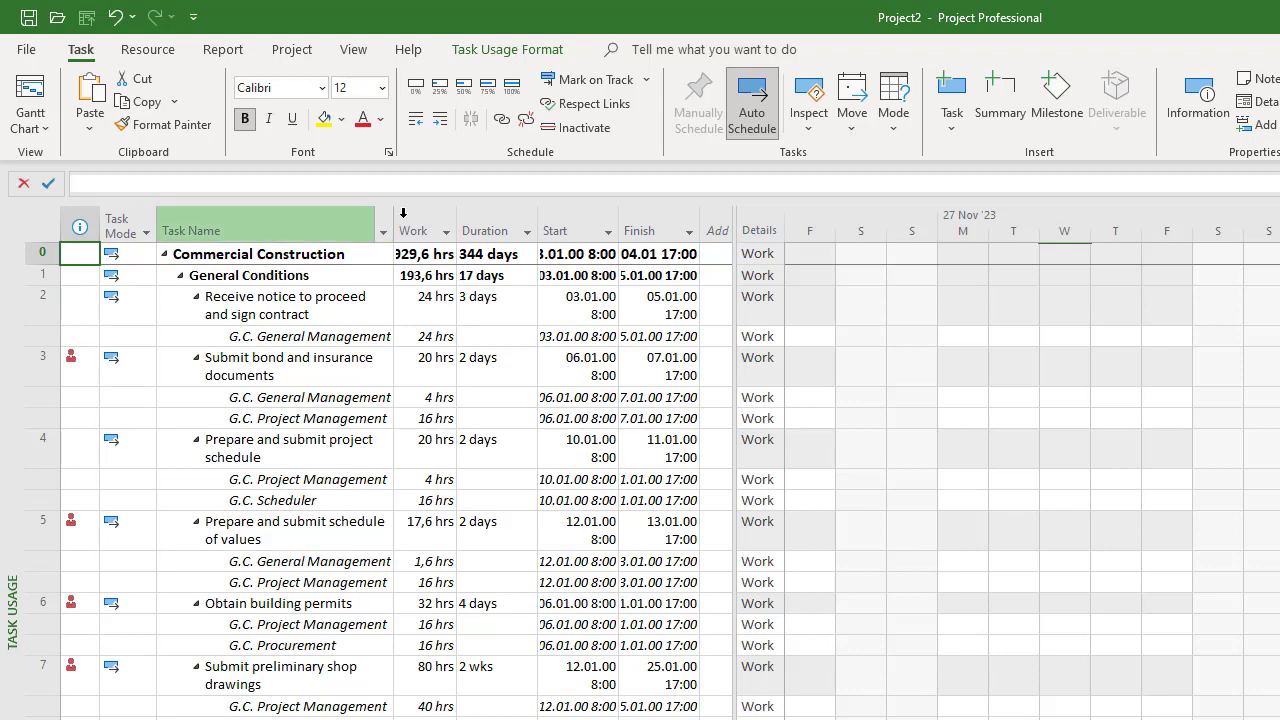
- Hide the project summary task in the Task Usage view and show it again
click(497, 50)
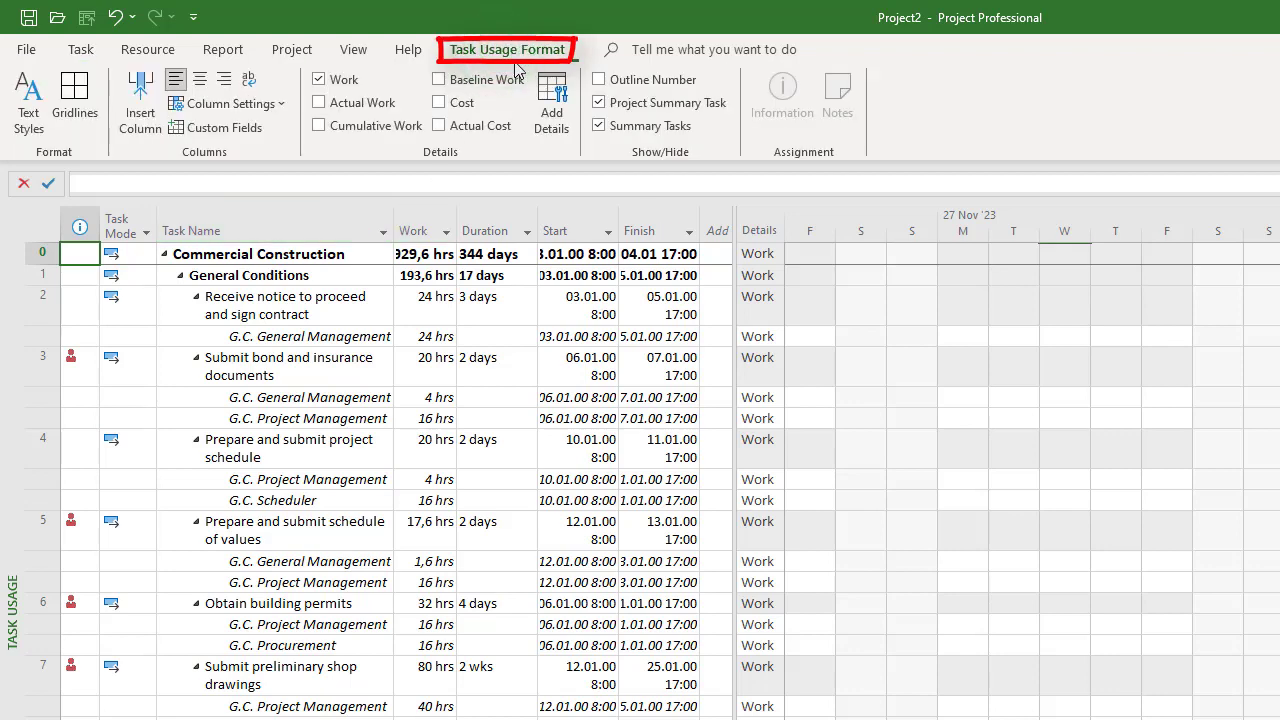
click(669, 108)
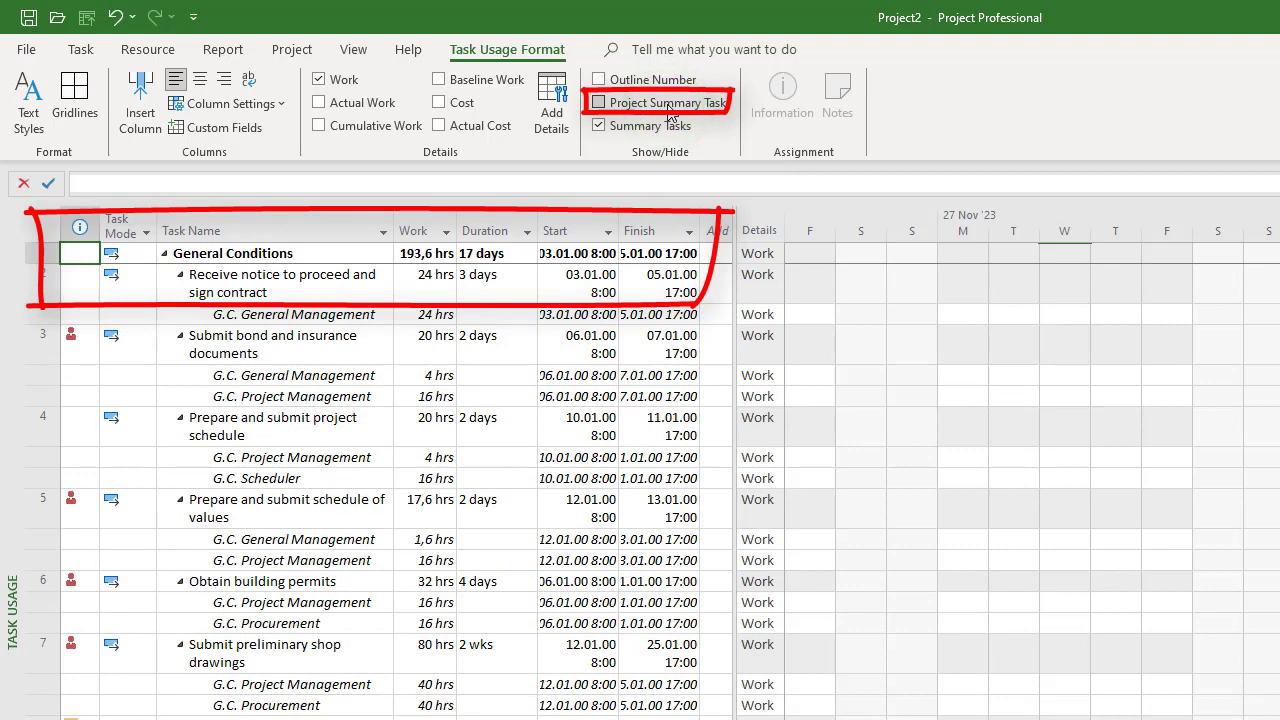
click(669, 105)
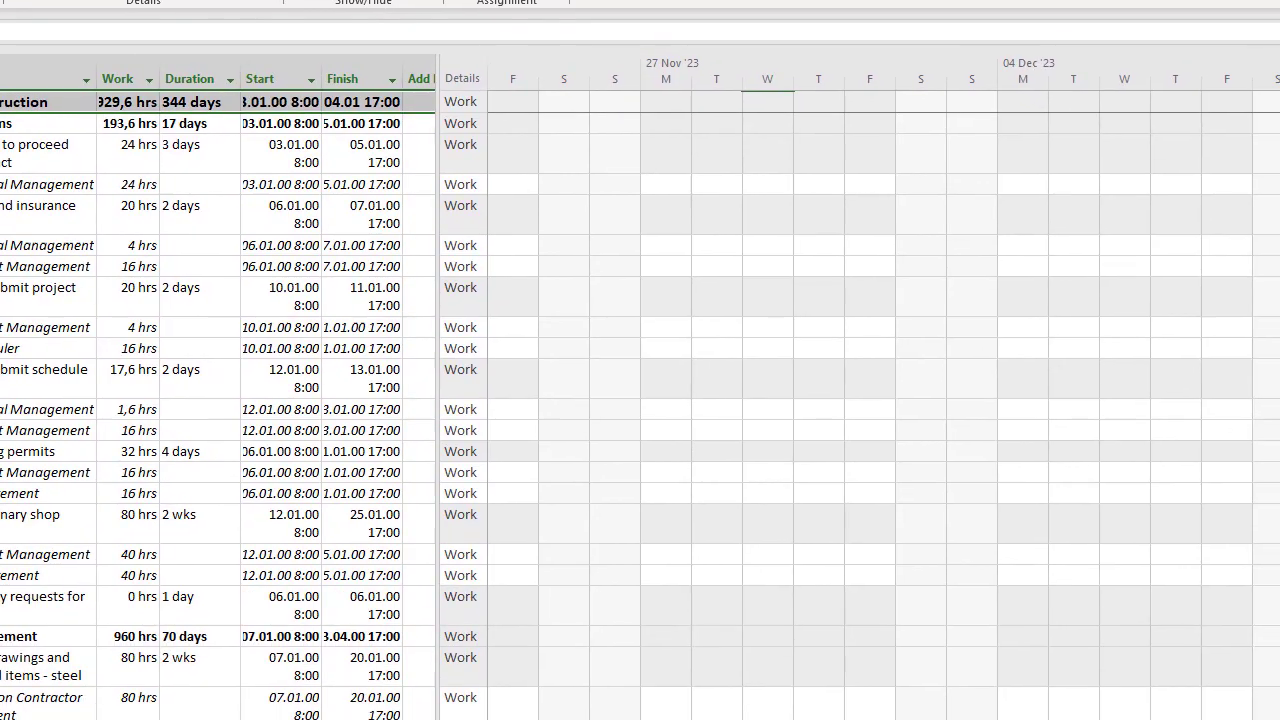
- Assign the Company budget resource to the Commercial Construction project summary task through its task information
double_click(216, 256)
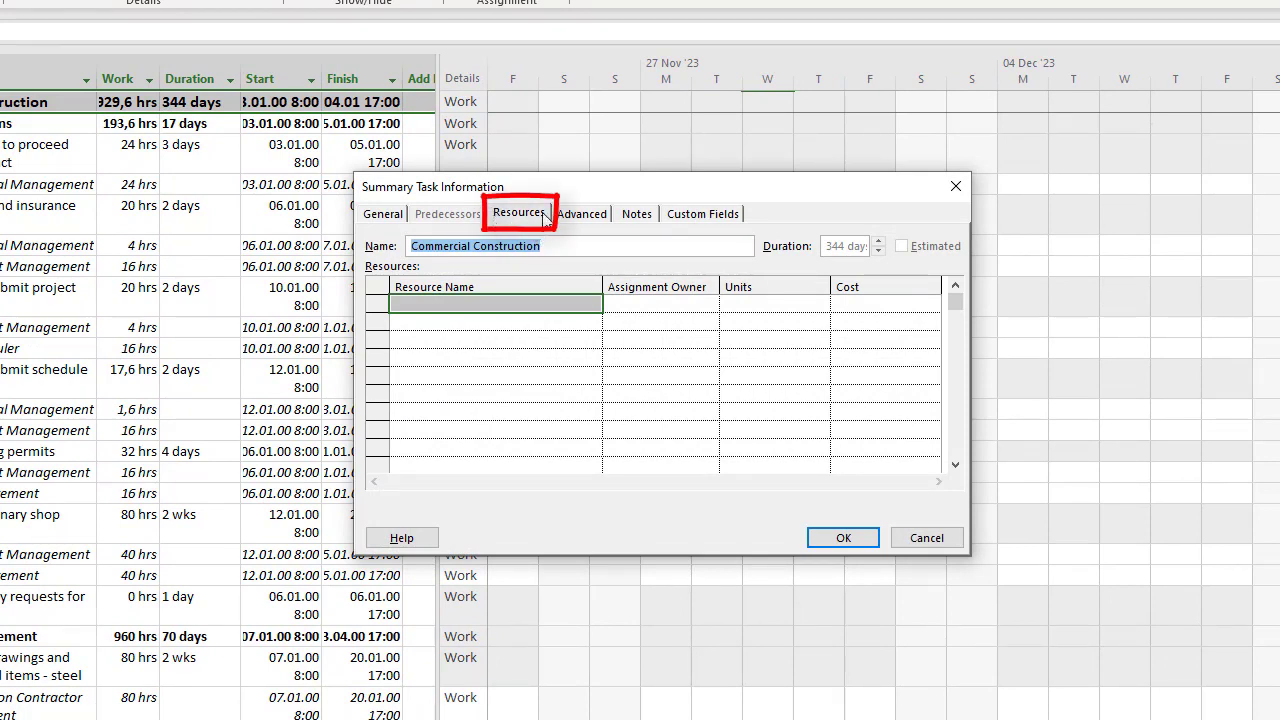
click(588, 304)
click(593, 303)
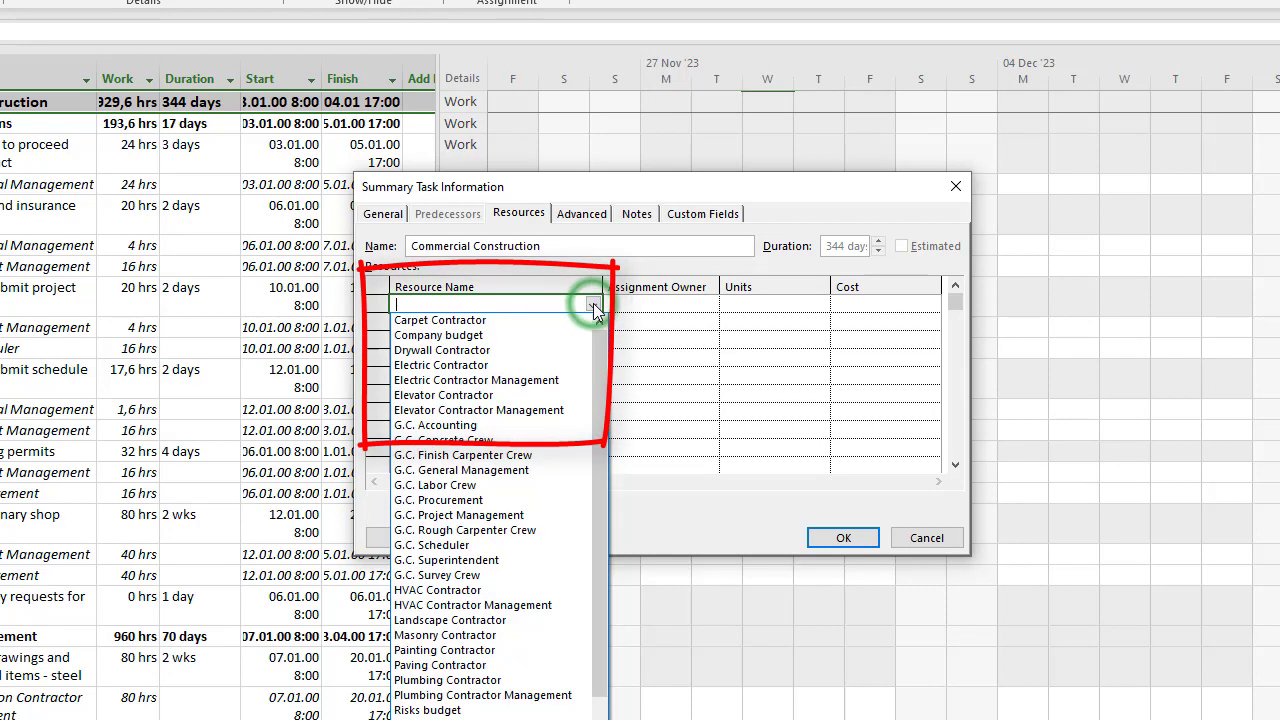
click(557, 338)
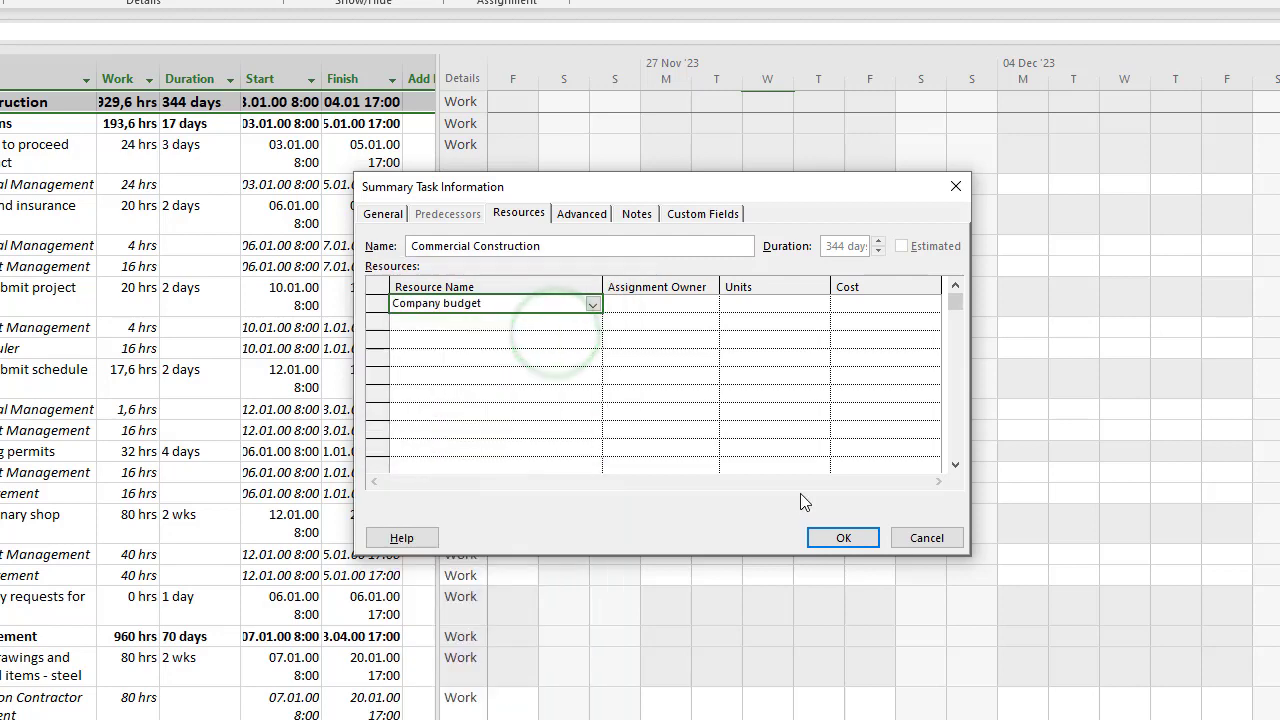
click(840, 538)
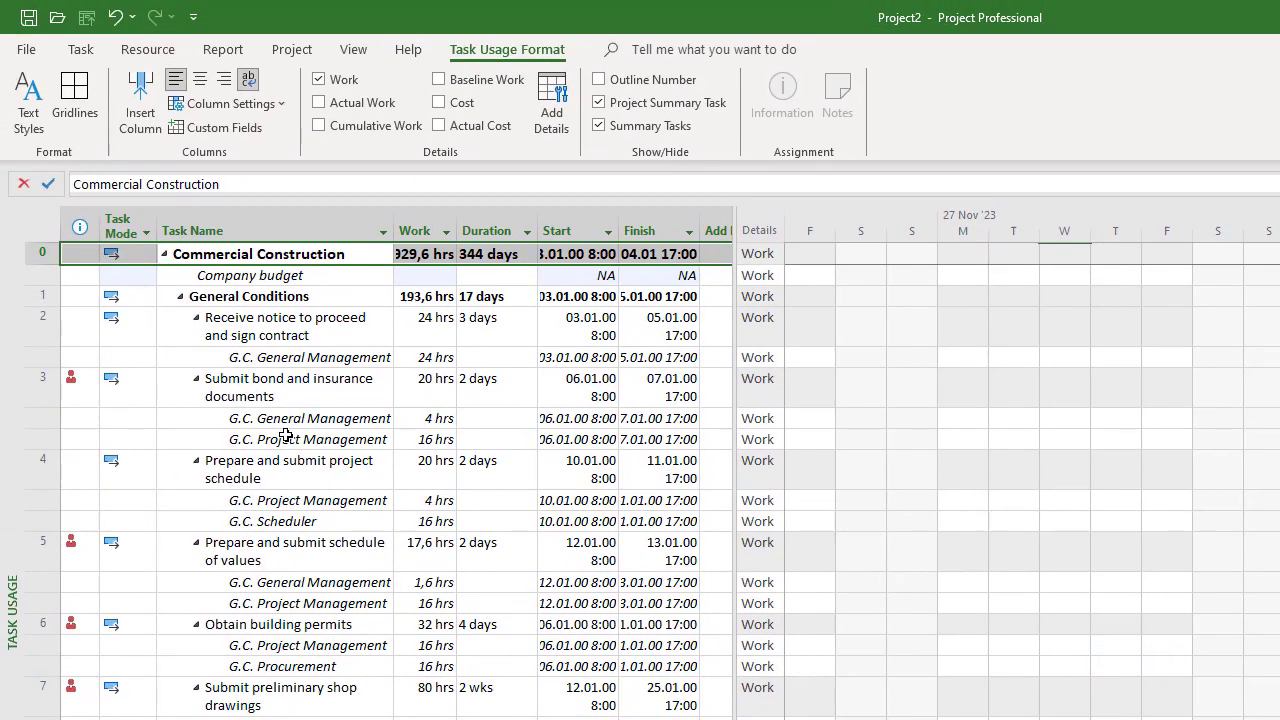
- Assign the Risks budget resource to the Commercial Construction summary task using Assign Resources
click(150, 50)
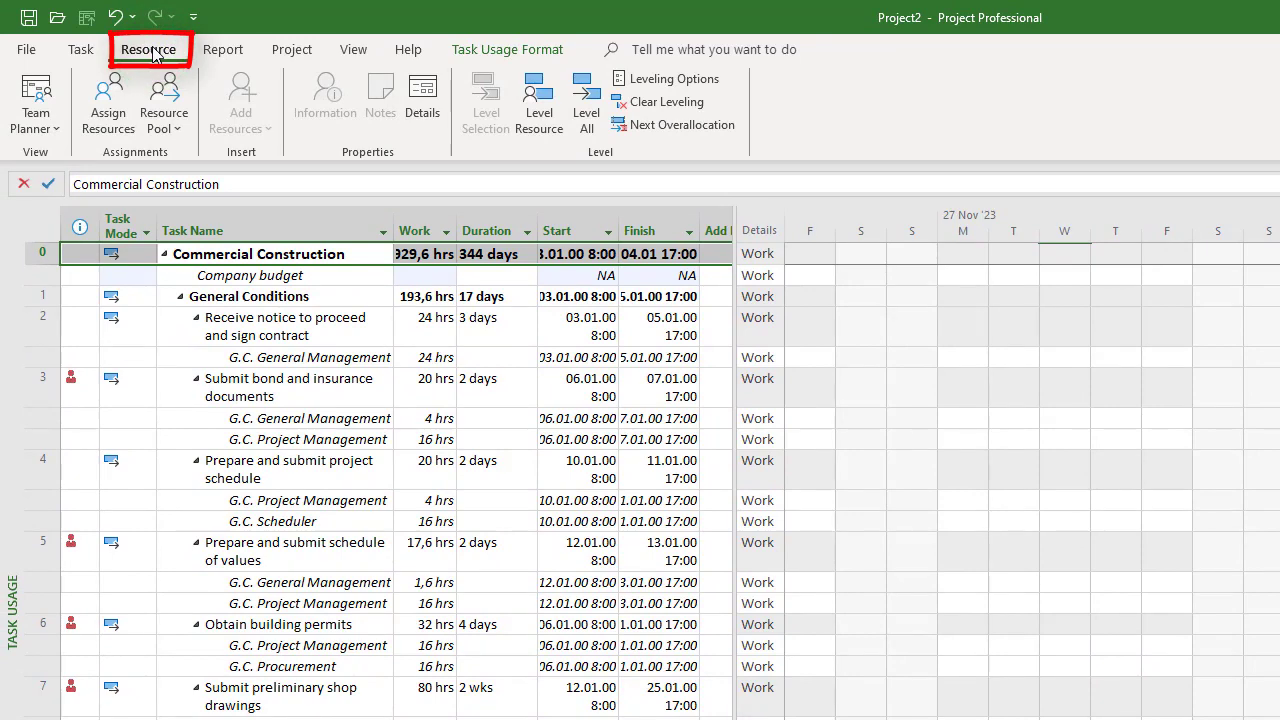
click(97, 108)
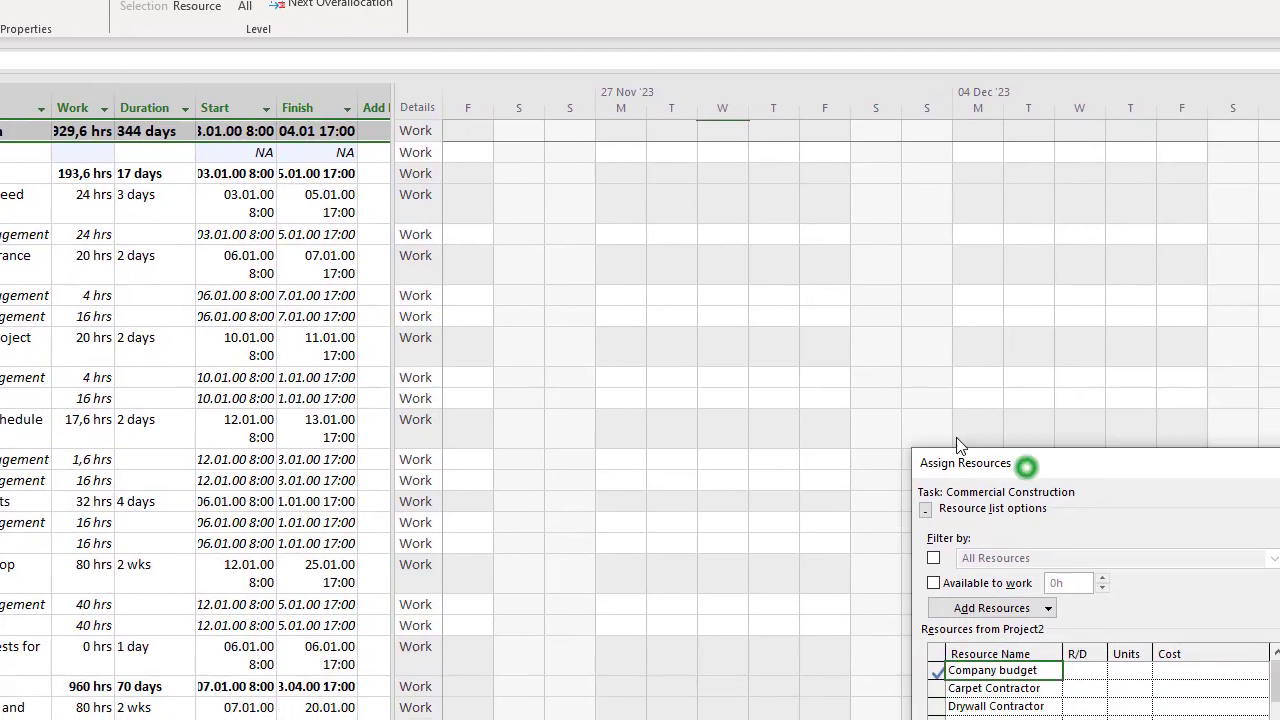
drag(1150, 517, 625, 230)
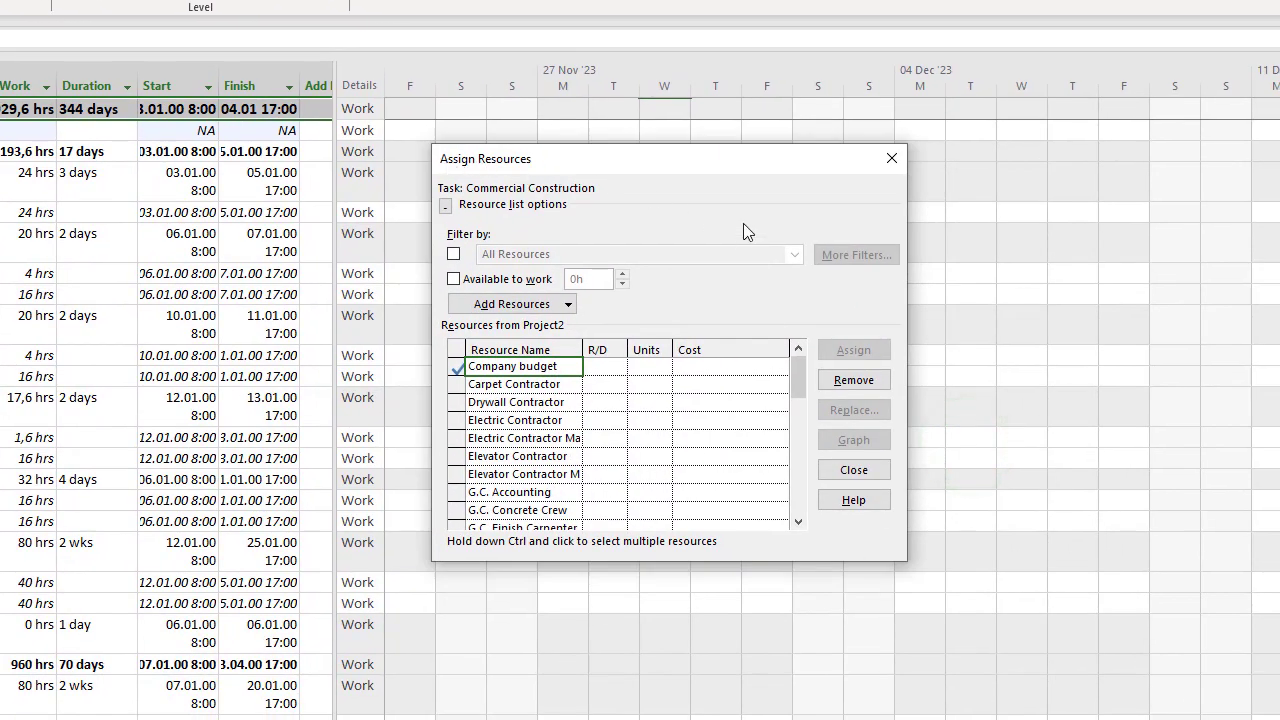
drag(792, 368, 787, 471)
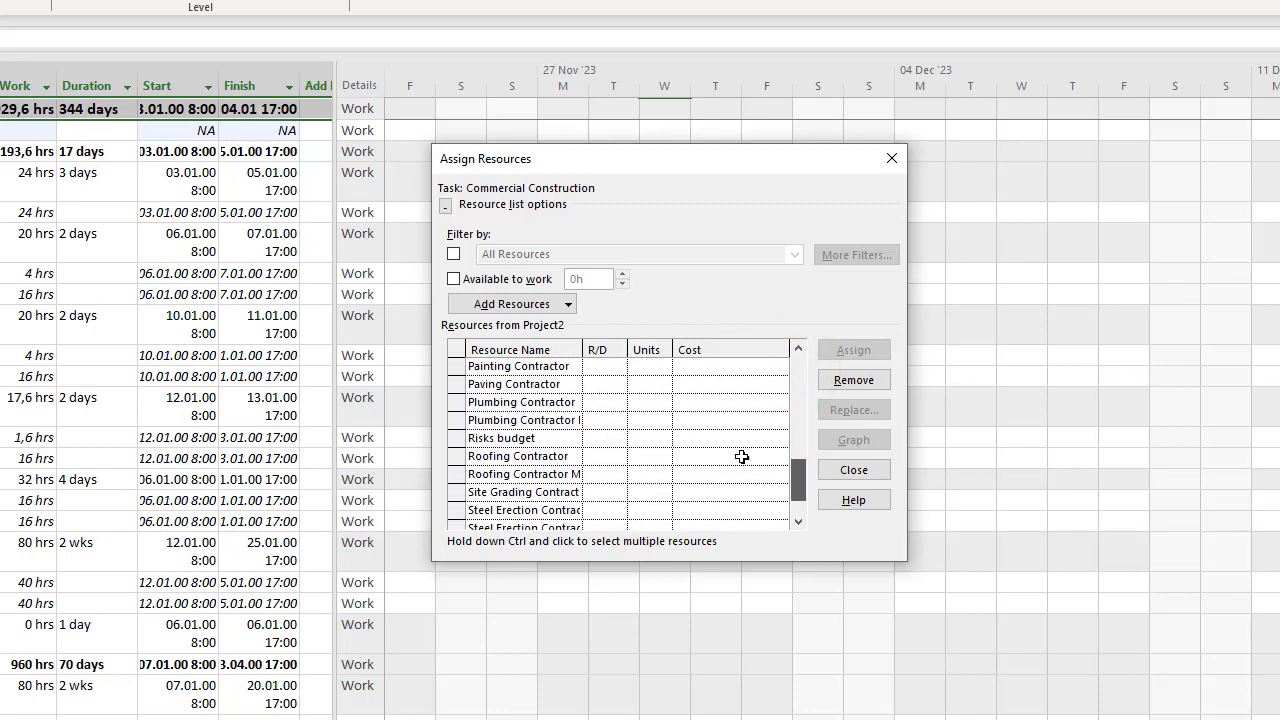
click(557, 439)
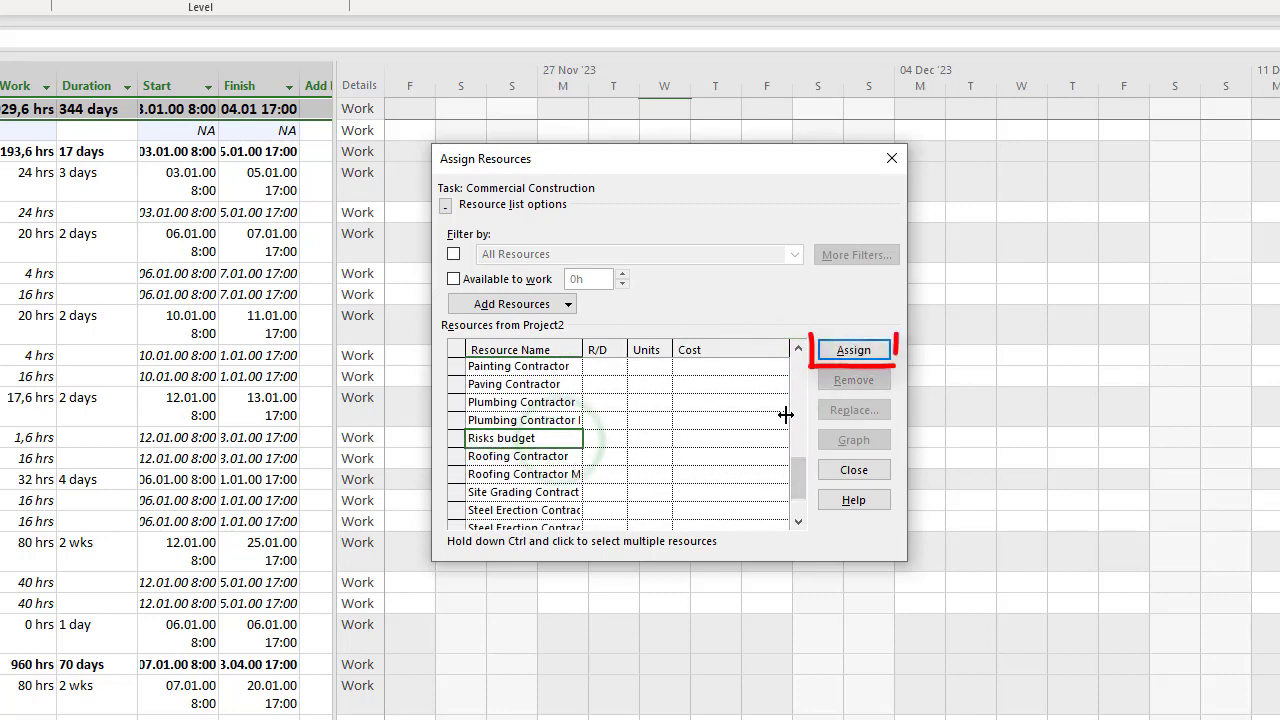
click(850, 352)
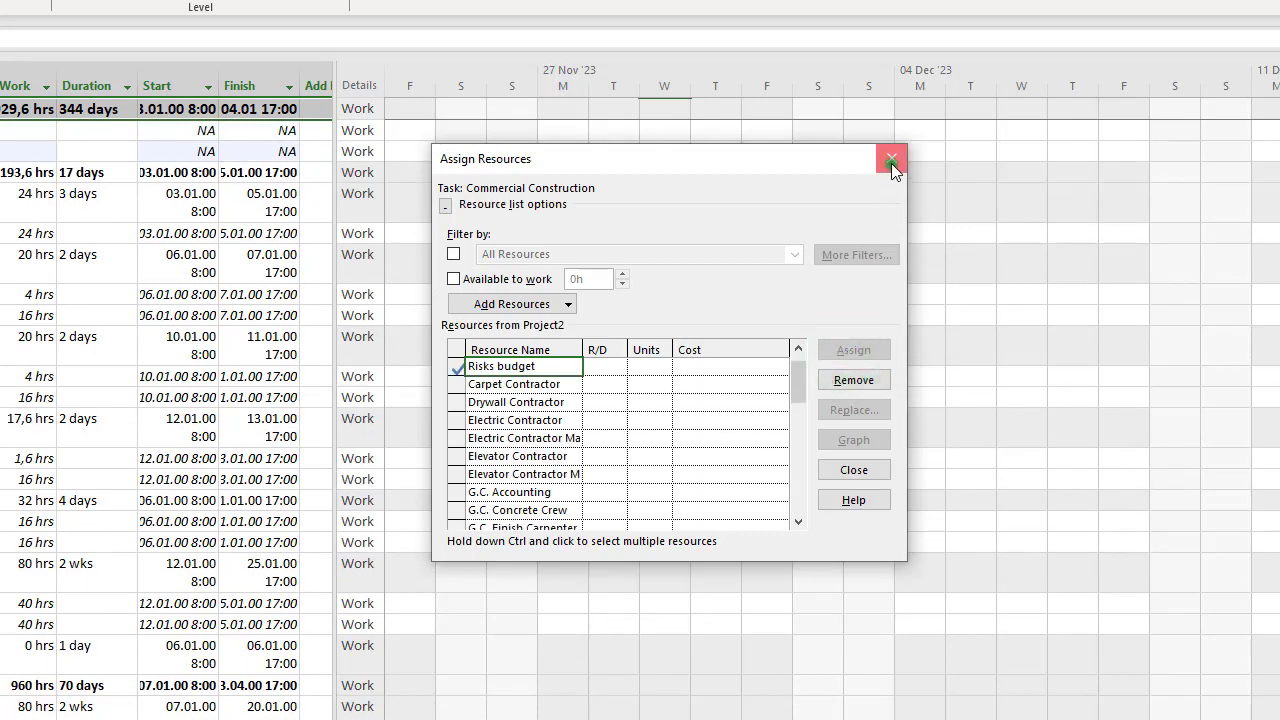
click(891, 161)
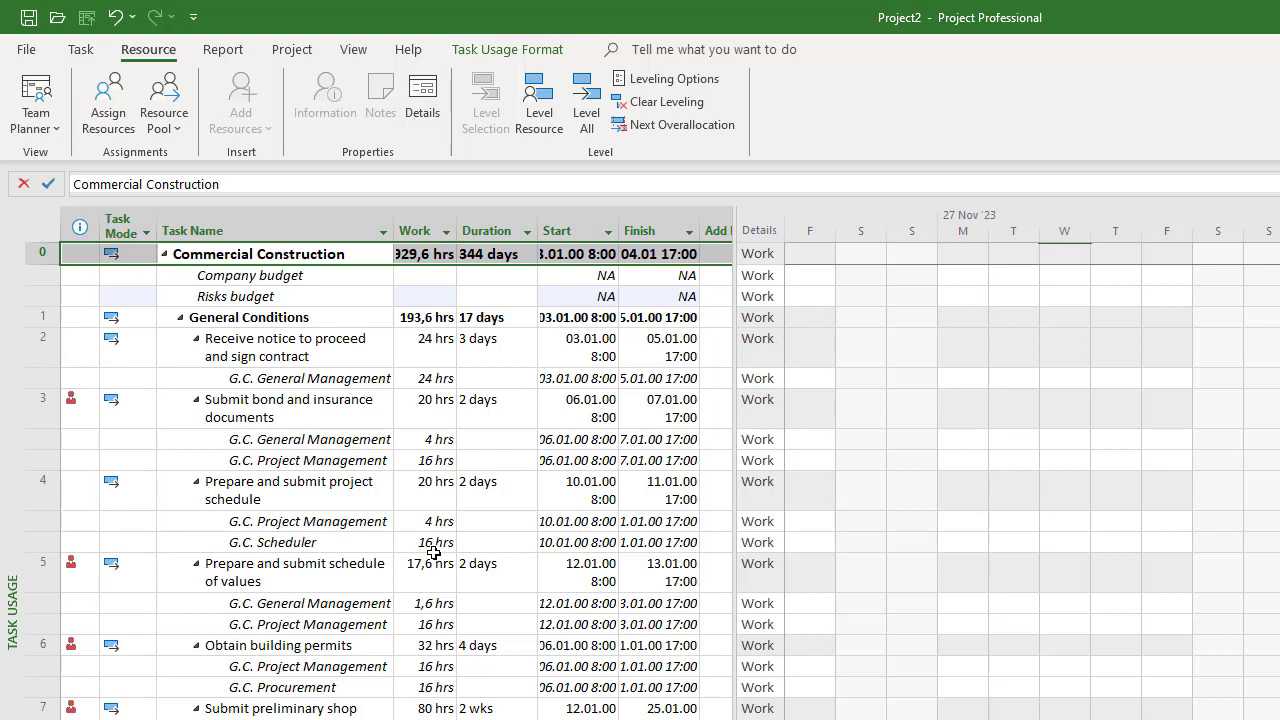
- Insert a Budget Cost column before the Work column in the Task Usage table and fit its width
click(422, 226)
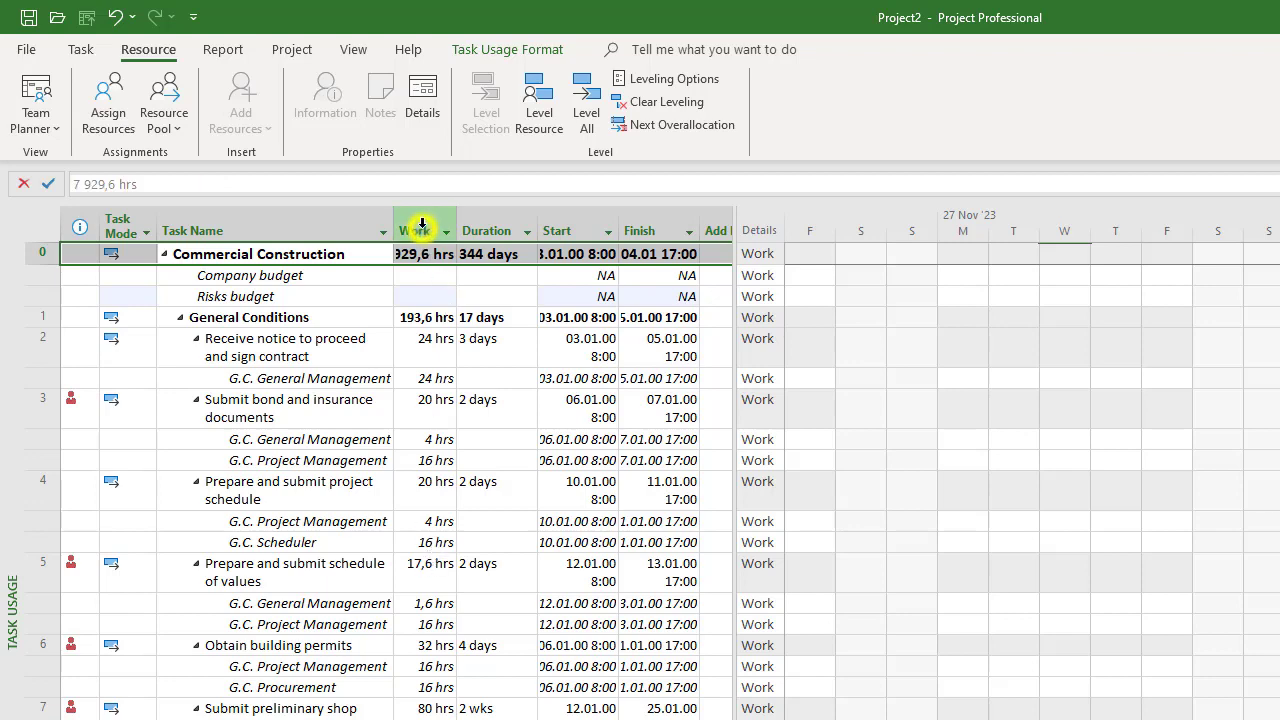
right_click(422, 226)
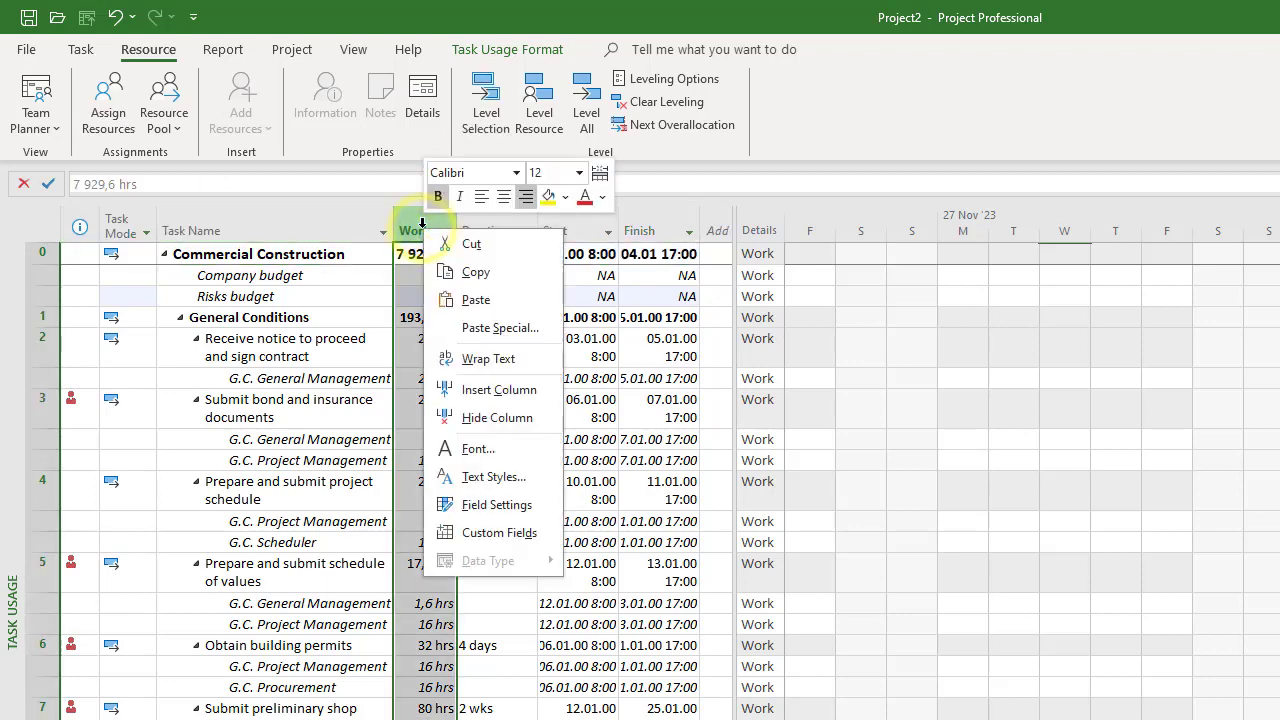
click(485, 390)
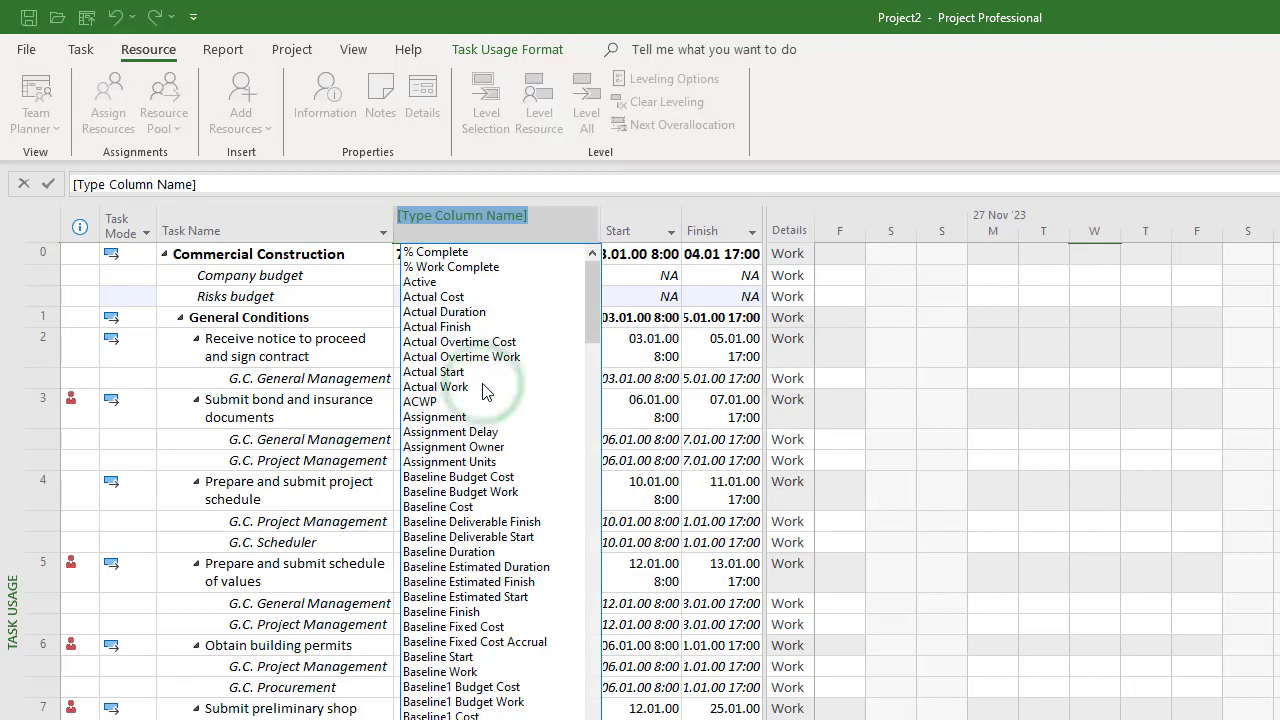
text(Budget Cost)
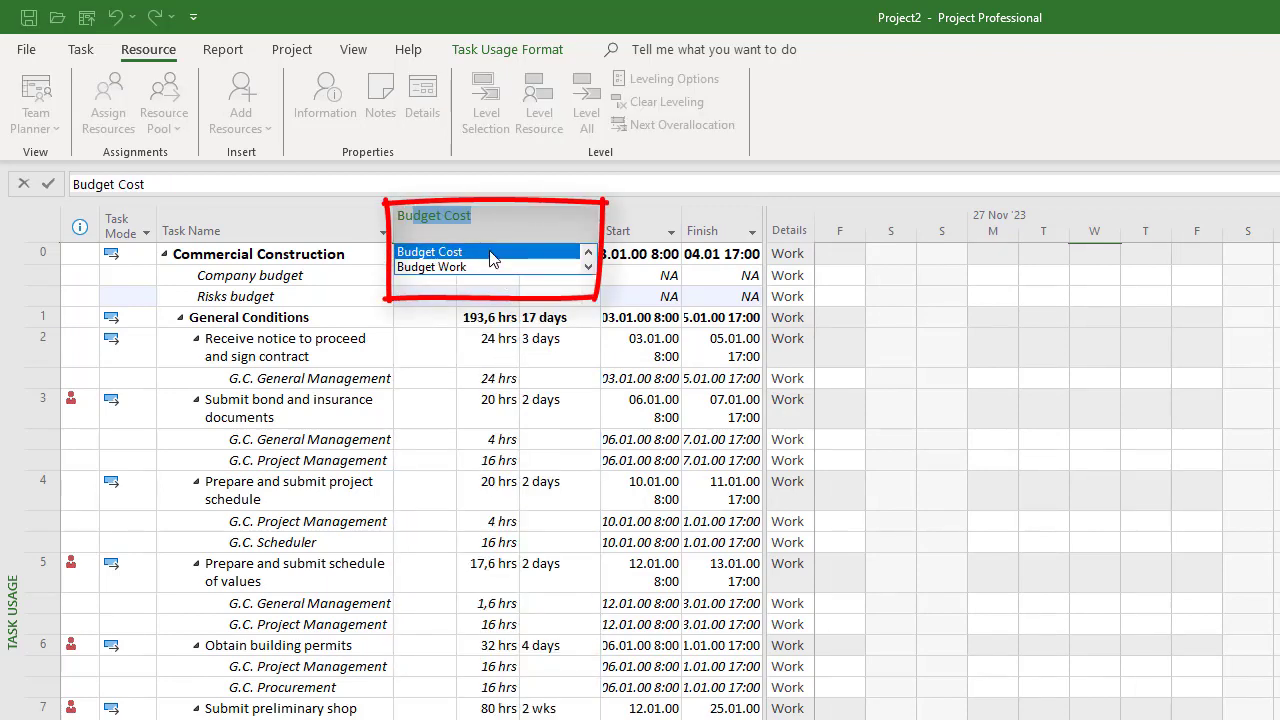
click(497, 253)
double_click(457, 230)
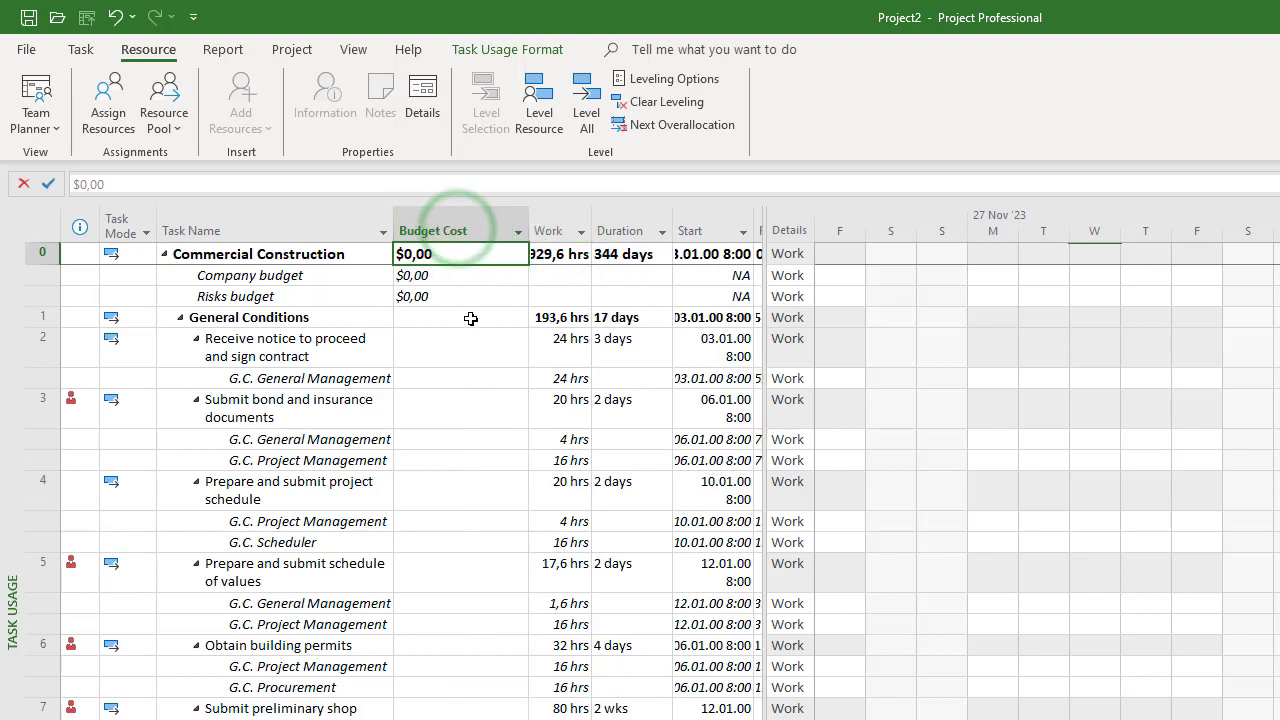
- Enter a Budget Cost of 50000 for Company budget and 20000 for Risks budget under the Commercial Construction summary task
click(482, 275)
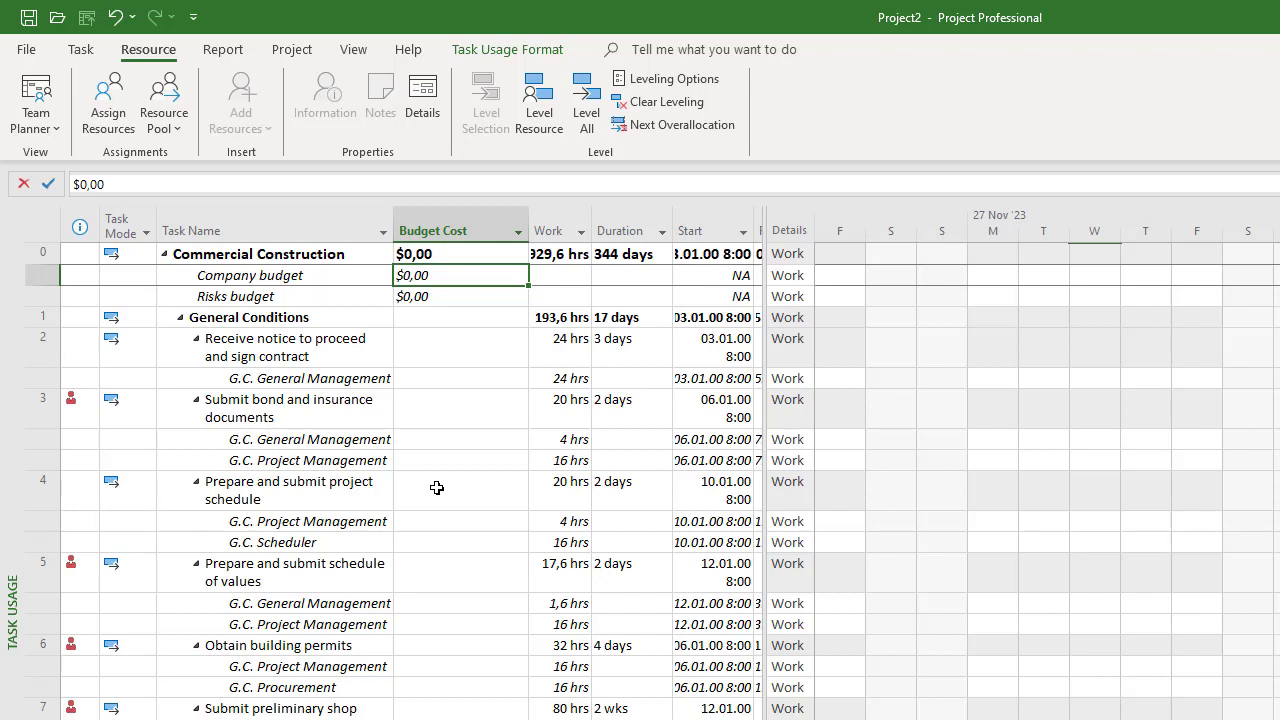
text(50000)
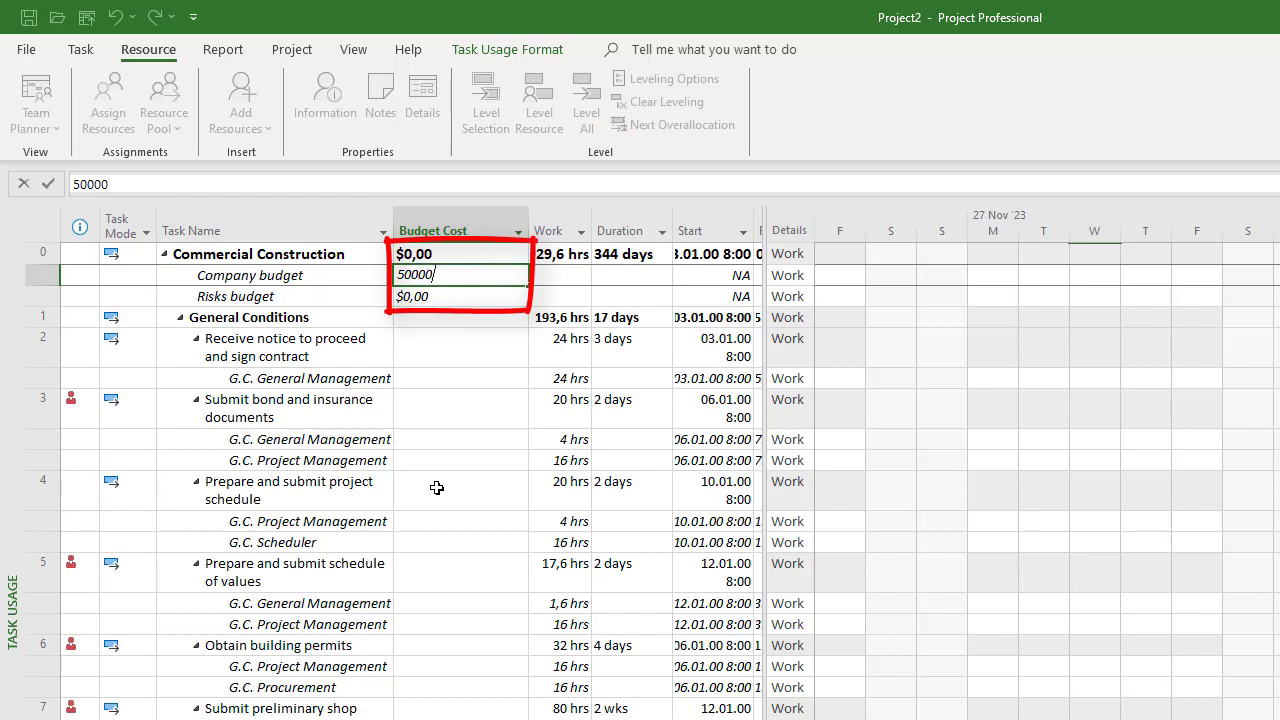
key(Return)
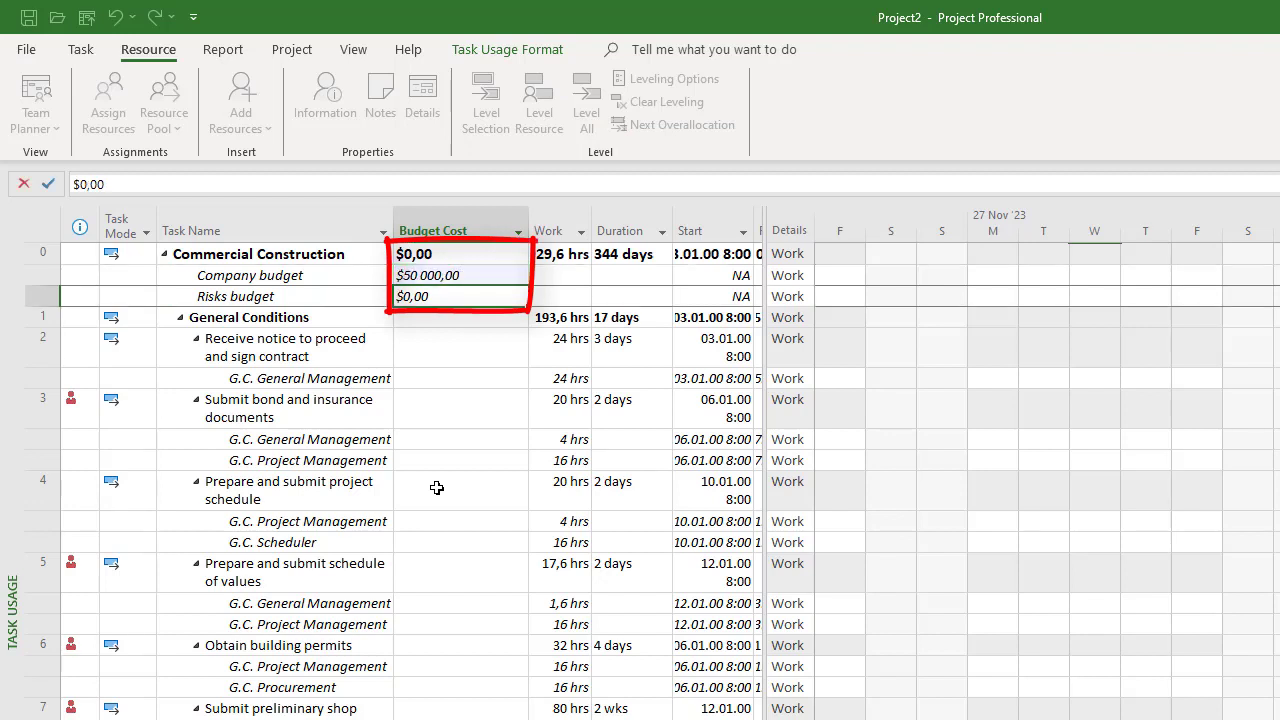
text(20)
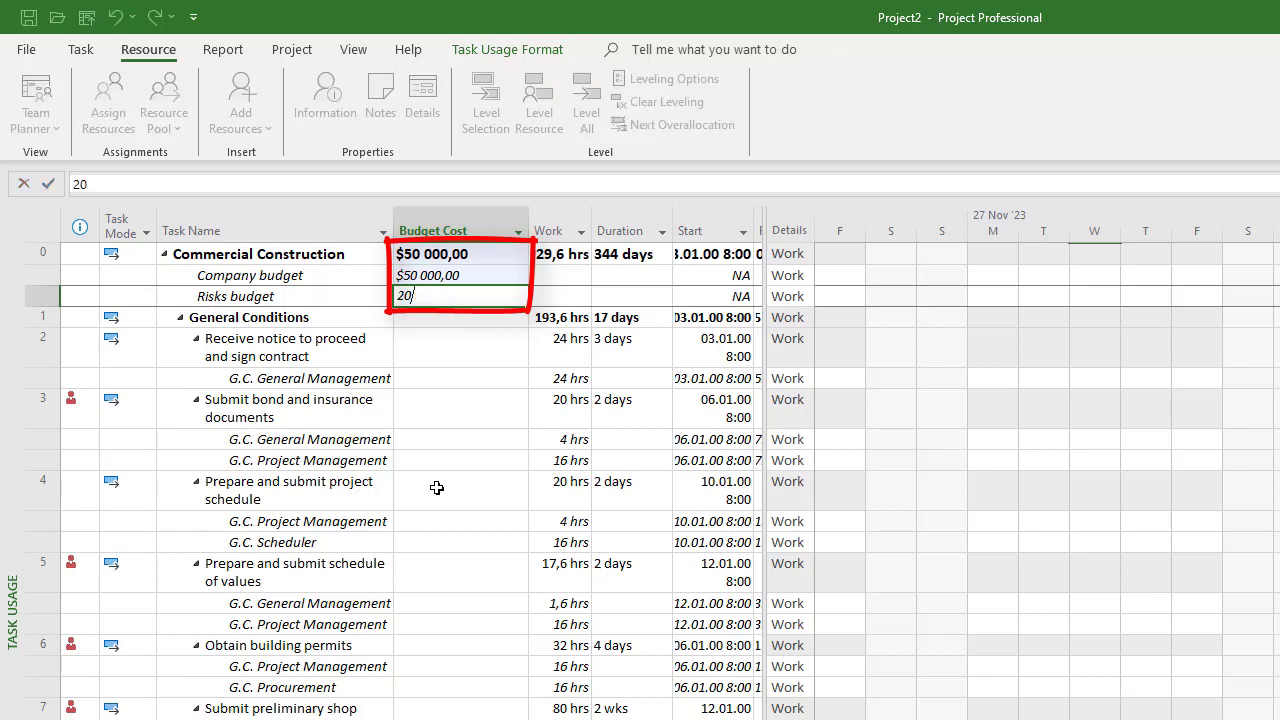
text(000)
key(Return)
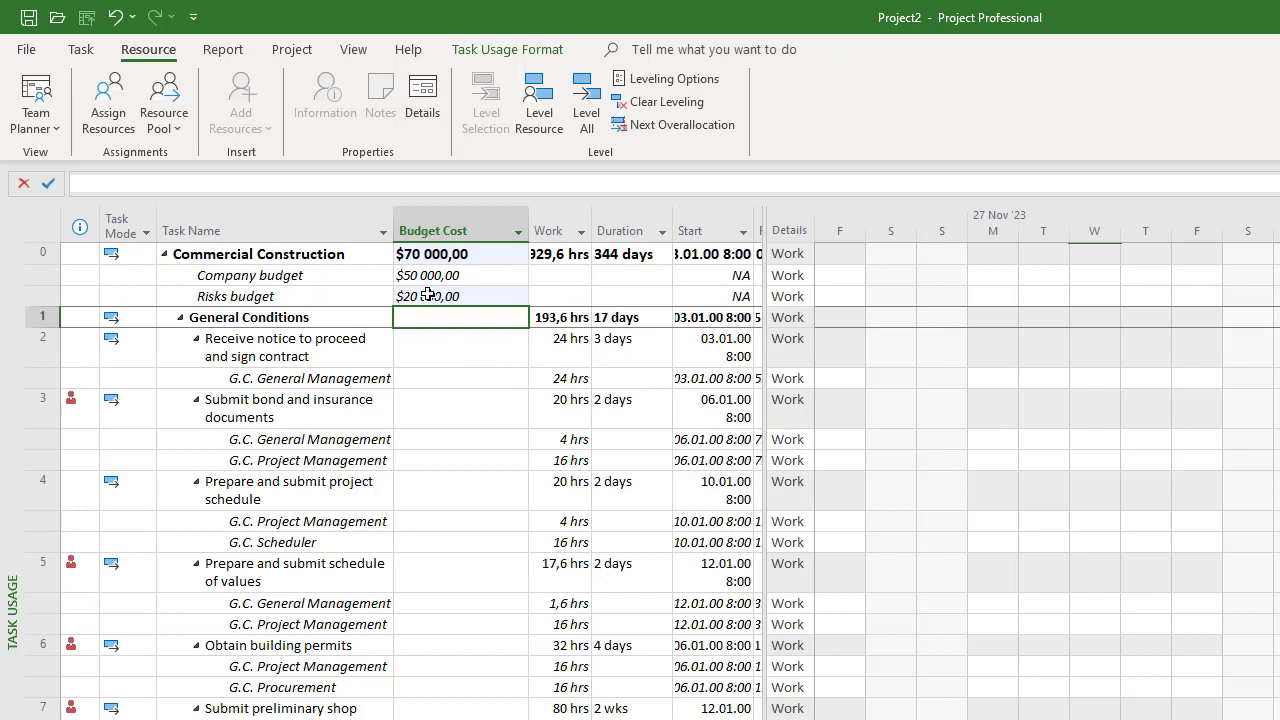
click(445, 254)
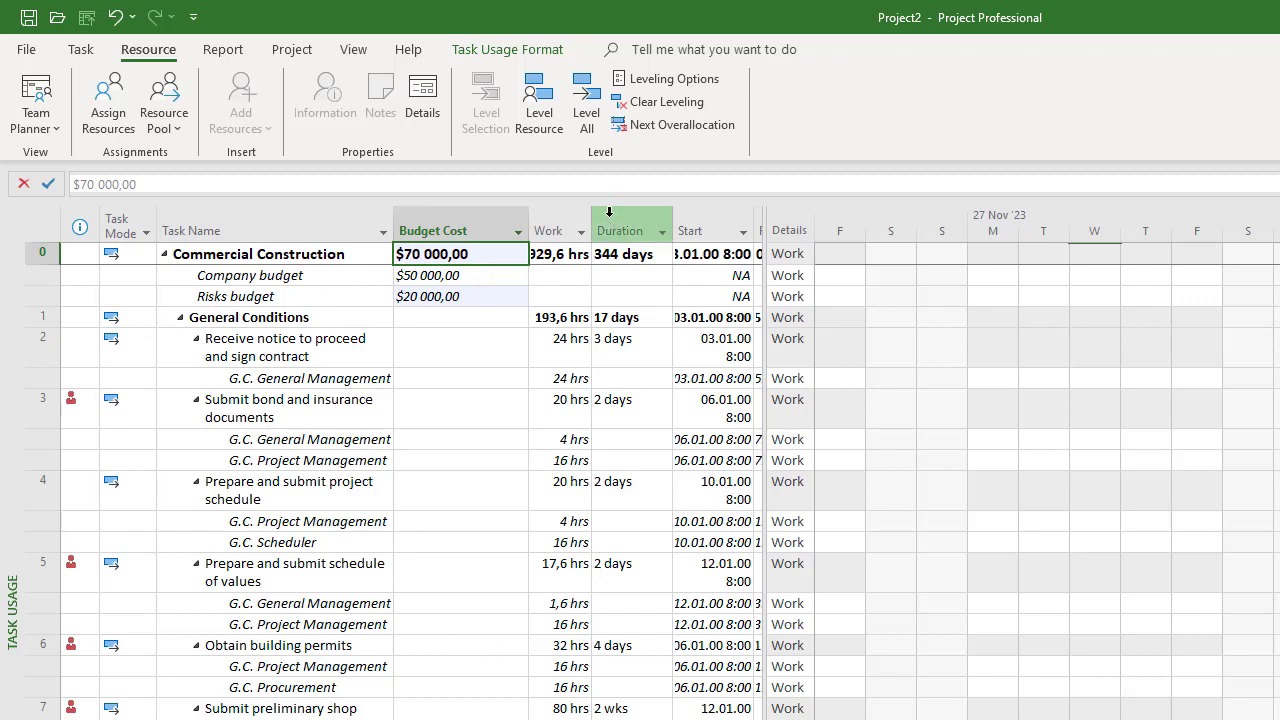
- Widen the Work column, then insert a Cost column between Budget Cost and Work and widen it to fit its amounts
drag(591, 230, 615, 229)
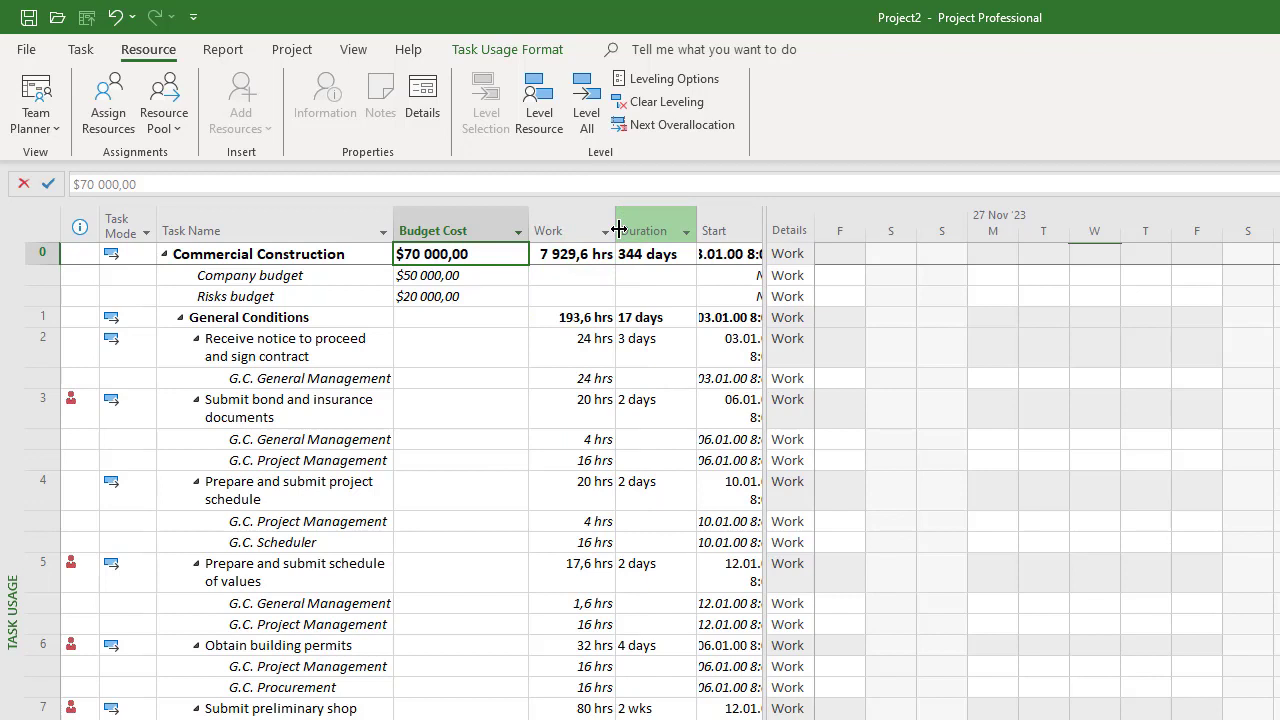
right_click(586, 225)
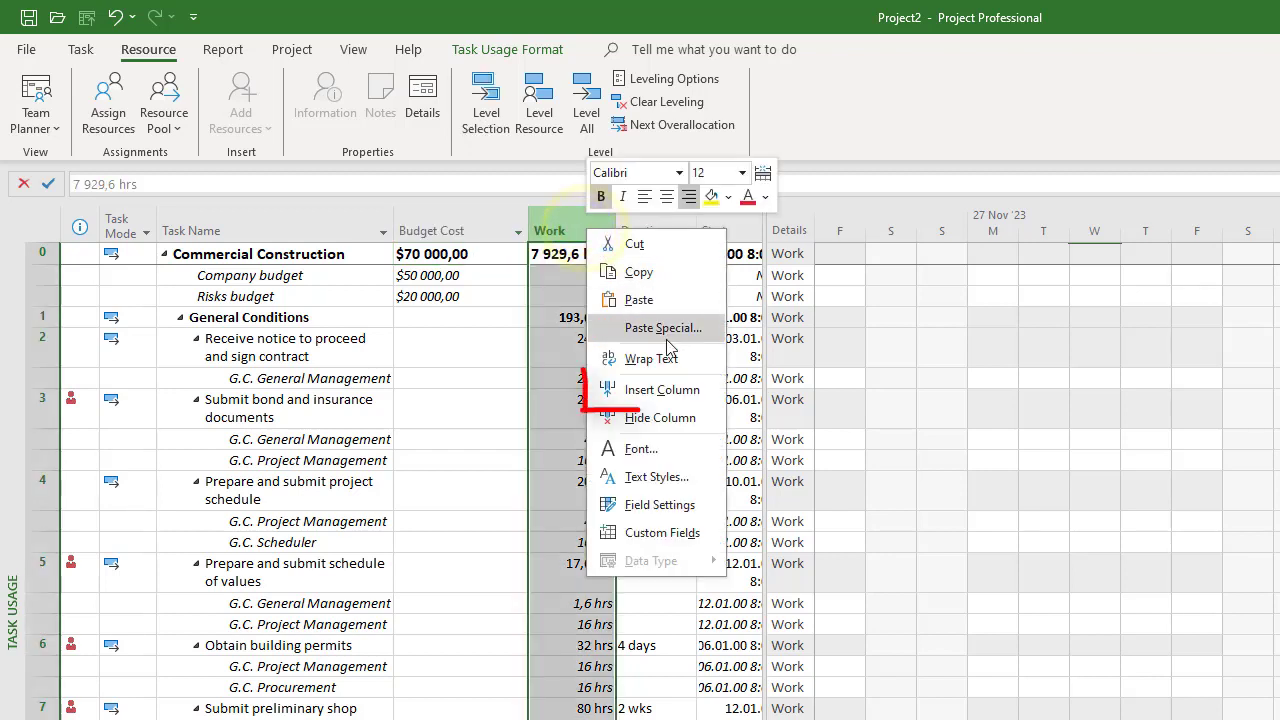
click(668, 390)
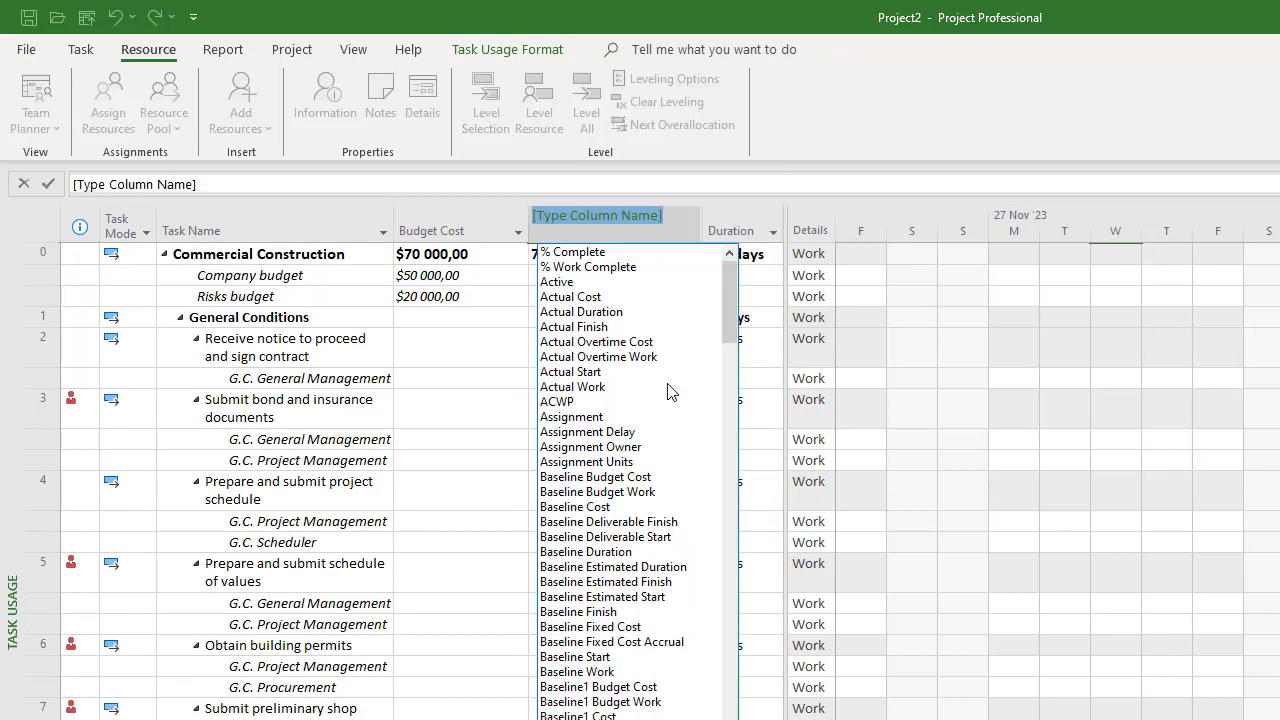
text(Cost)
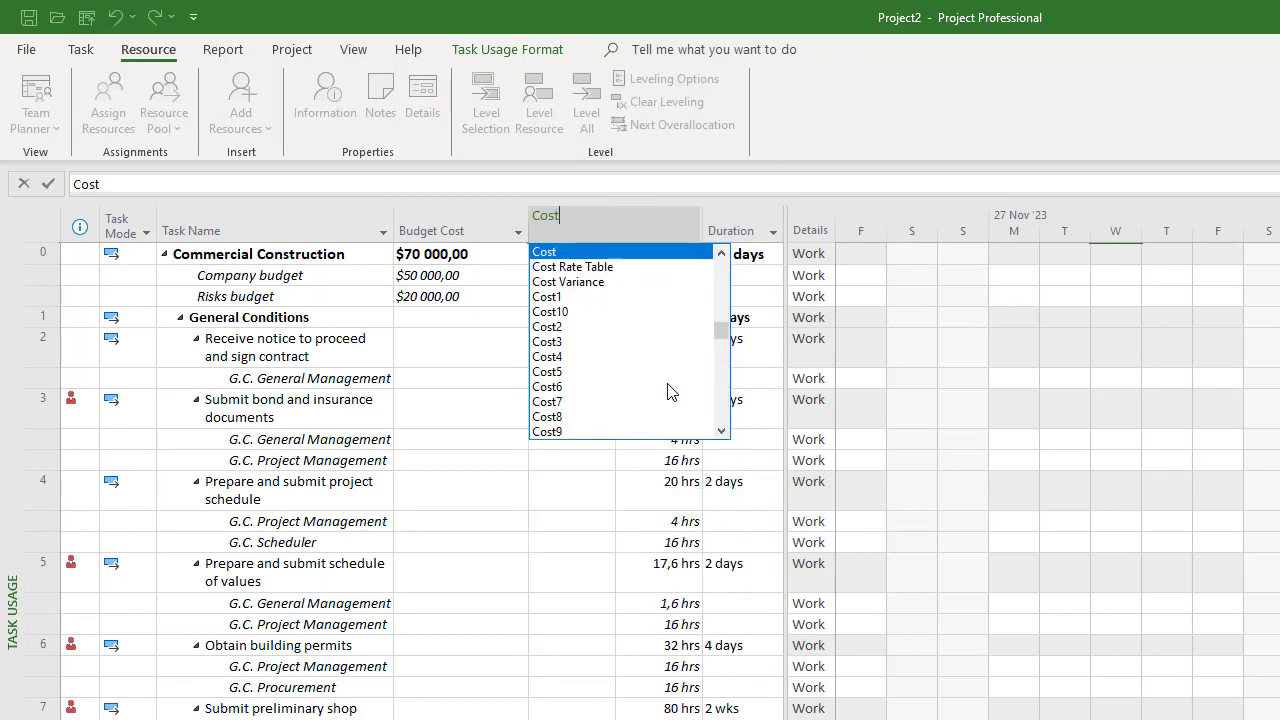
key(Return)
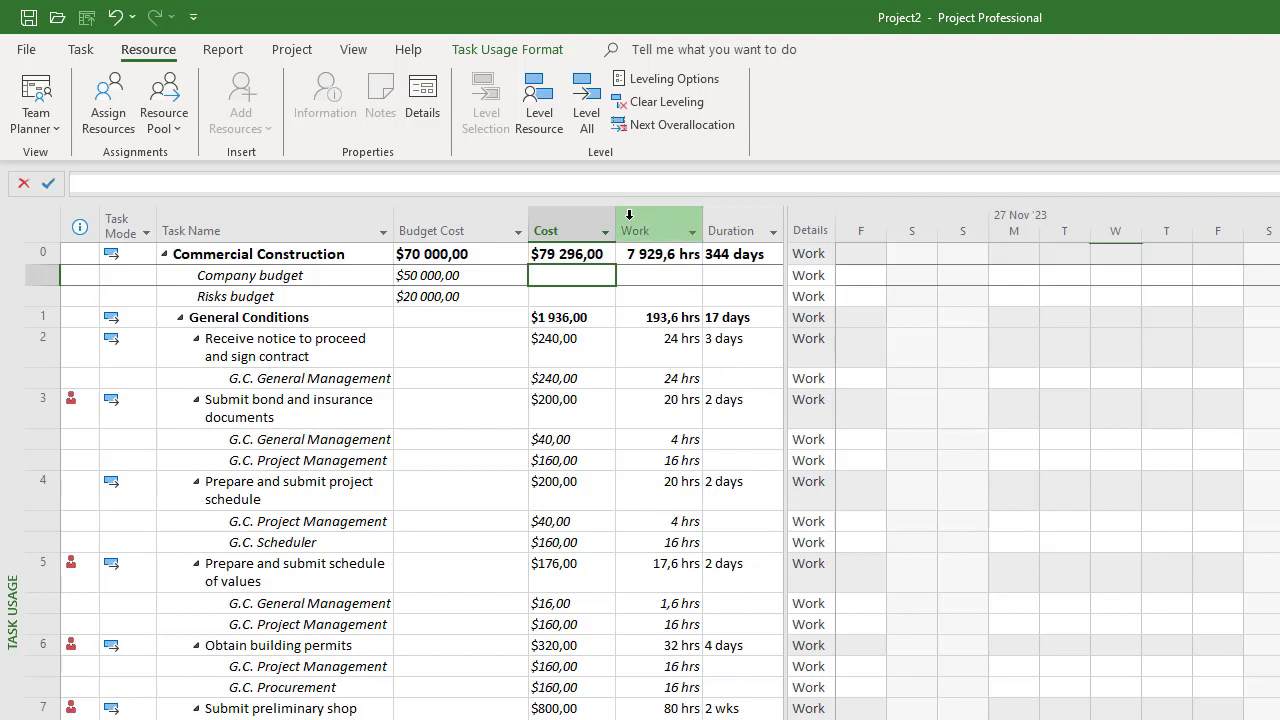
drag(617, 224, 660, 223)
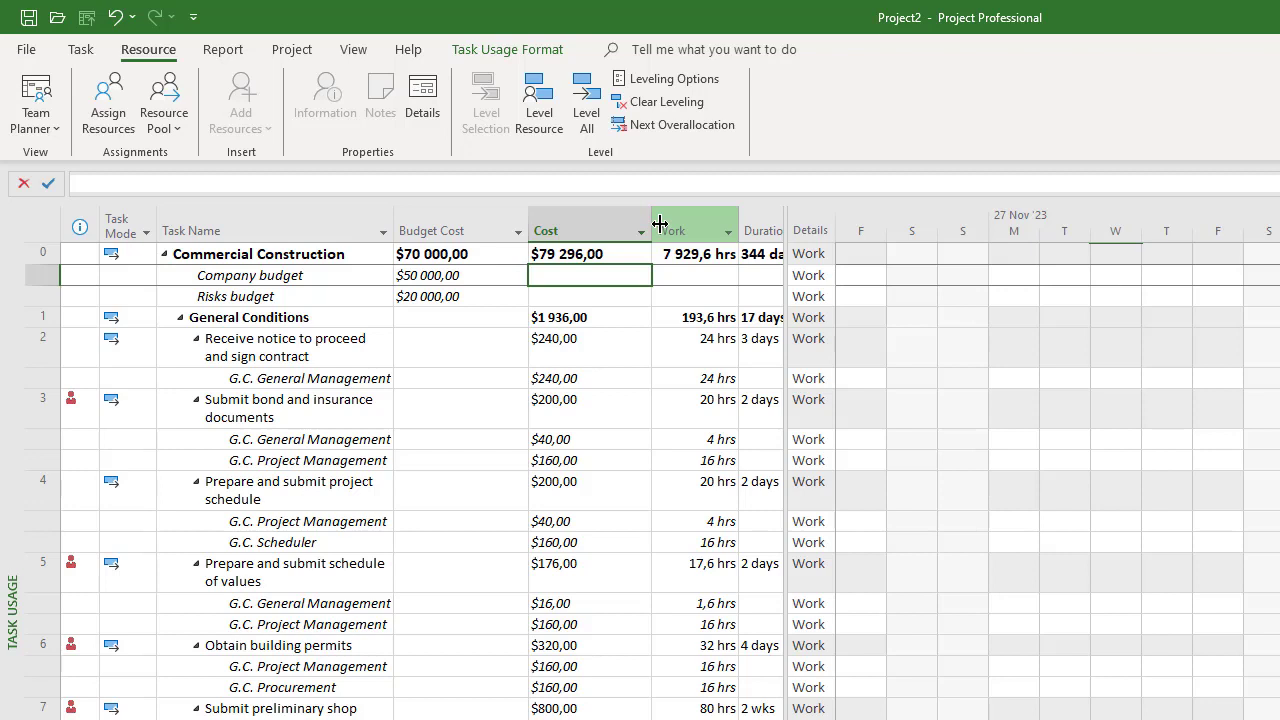
key(Up)
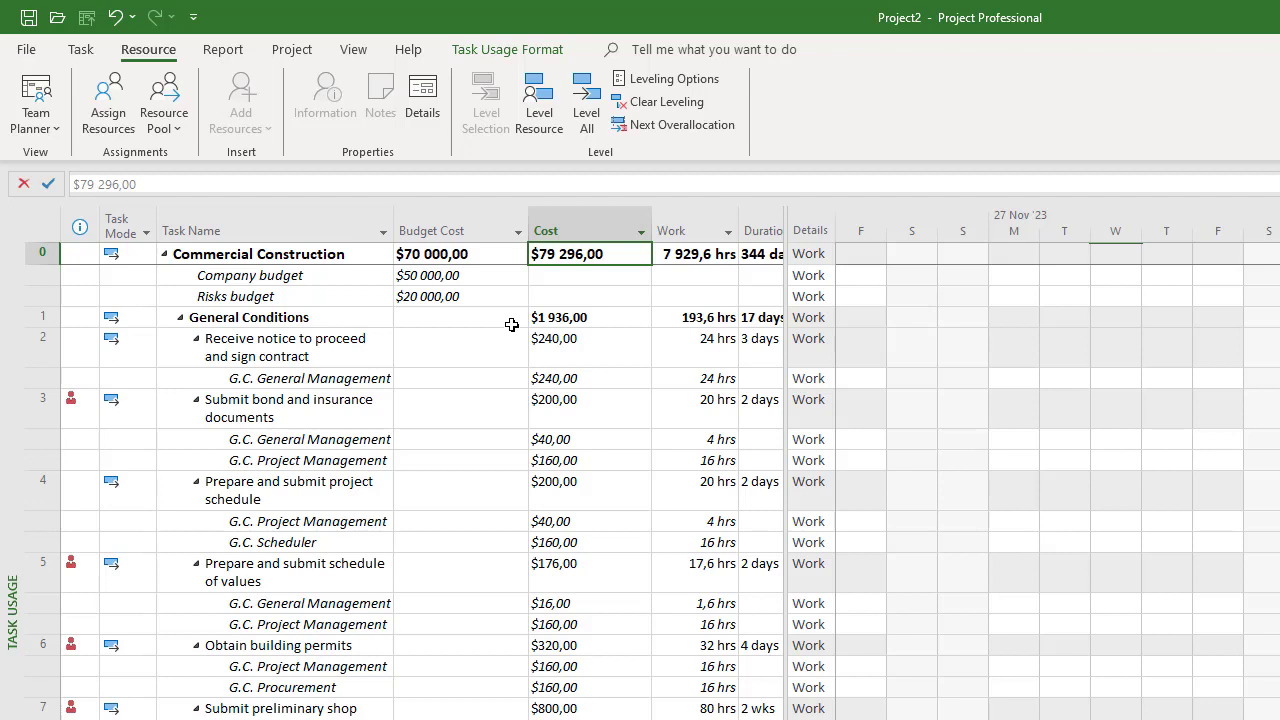
- Set the Company budget's Budget Cost to $80 000,00
click(480, 275)
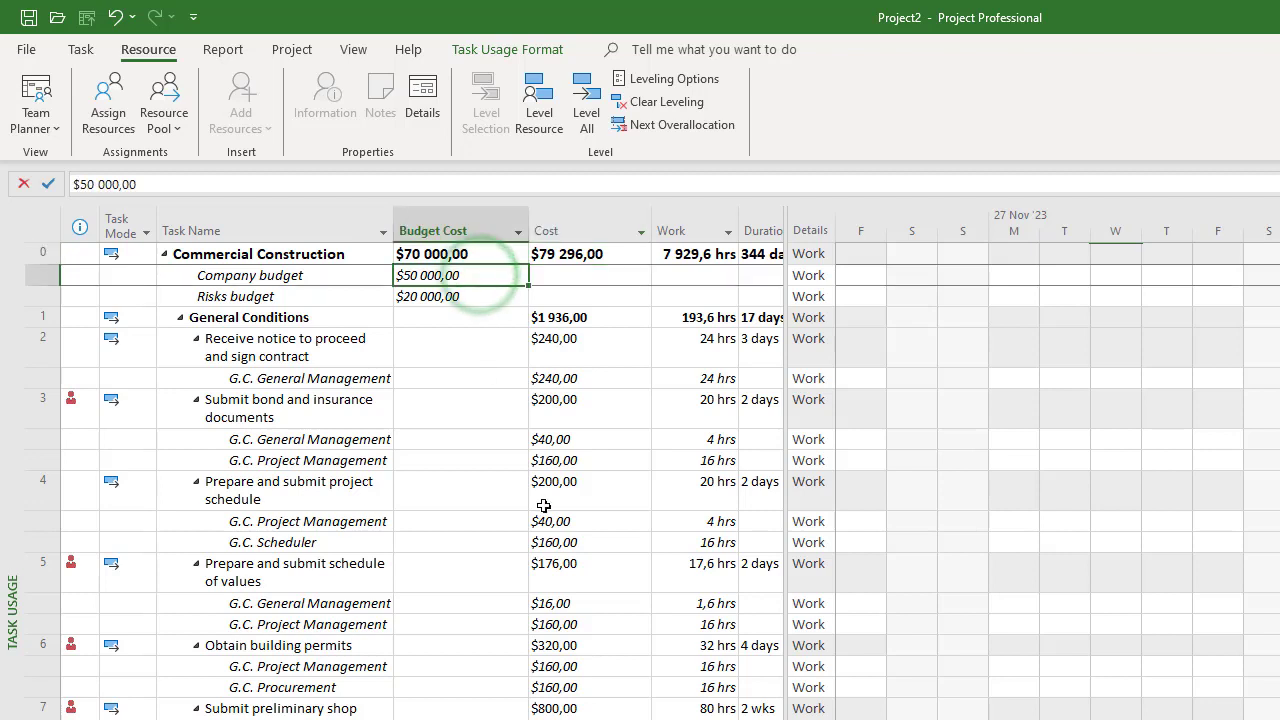
key(F2)
key(Left)
key(Left)
key(Left)
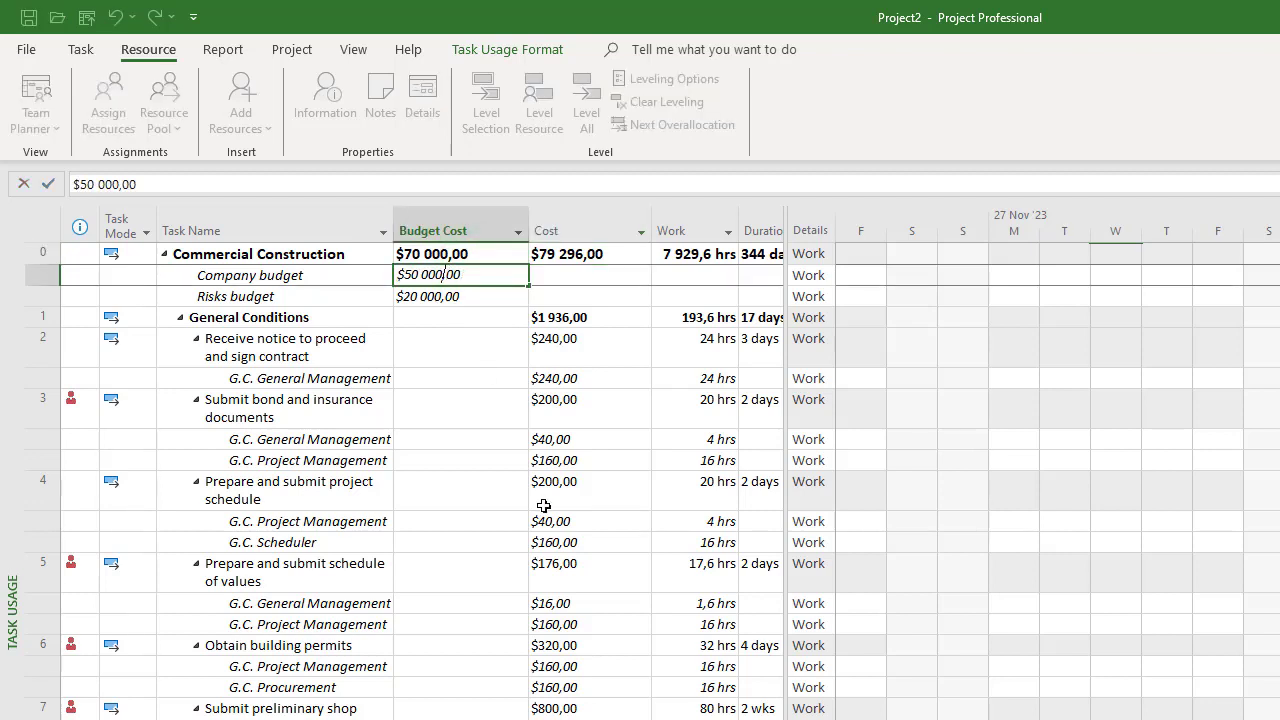
key(Left)
key(Left)
key(Left)
key(Left)
key(Left)
key(shift+Left)
text(8)
key(Return)
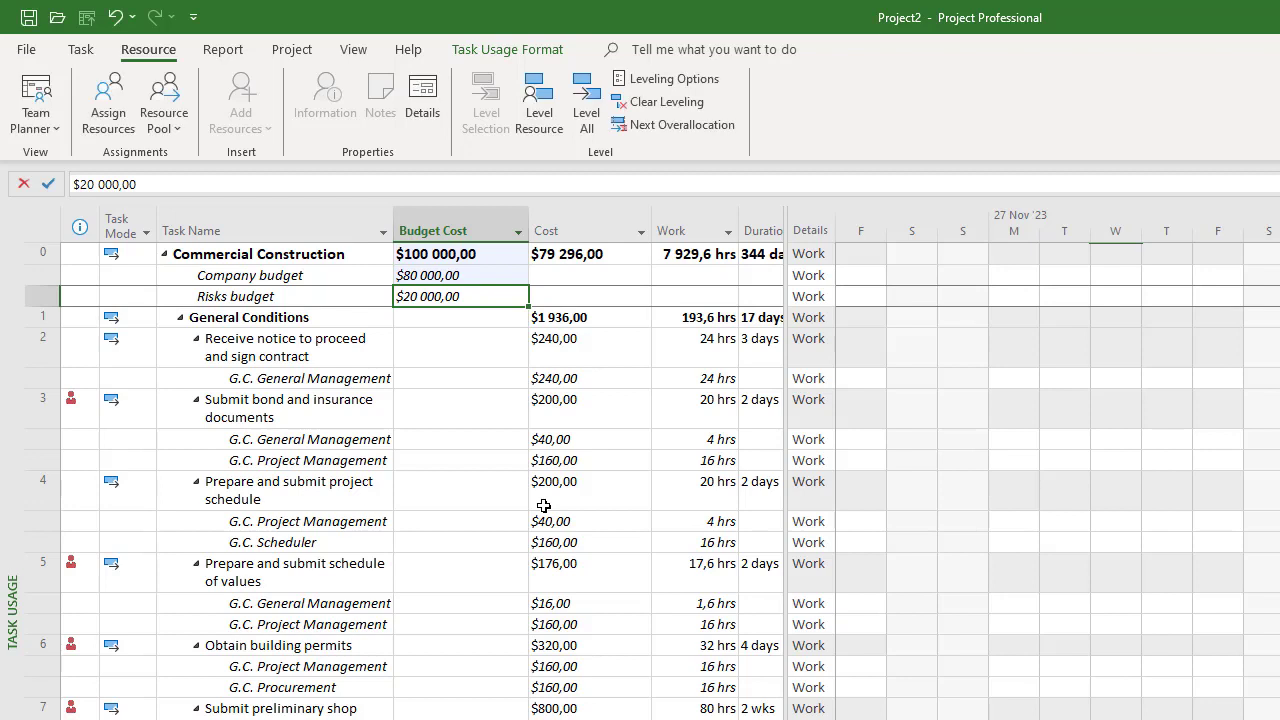
- Set the Risks budget's Budget Cost to $10 000,00 and compare Commercial Construction's total Budget Cost with its Cost
key(F2)
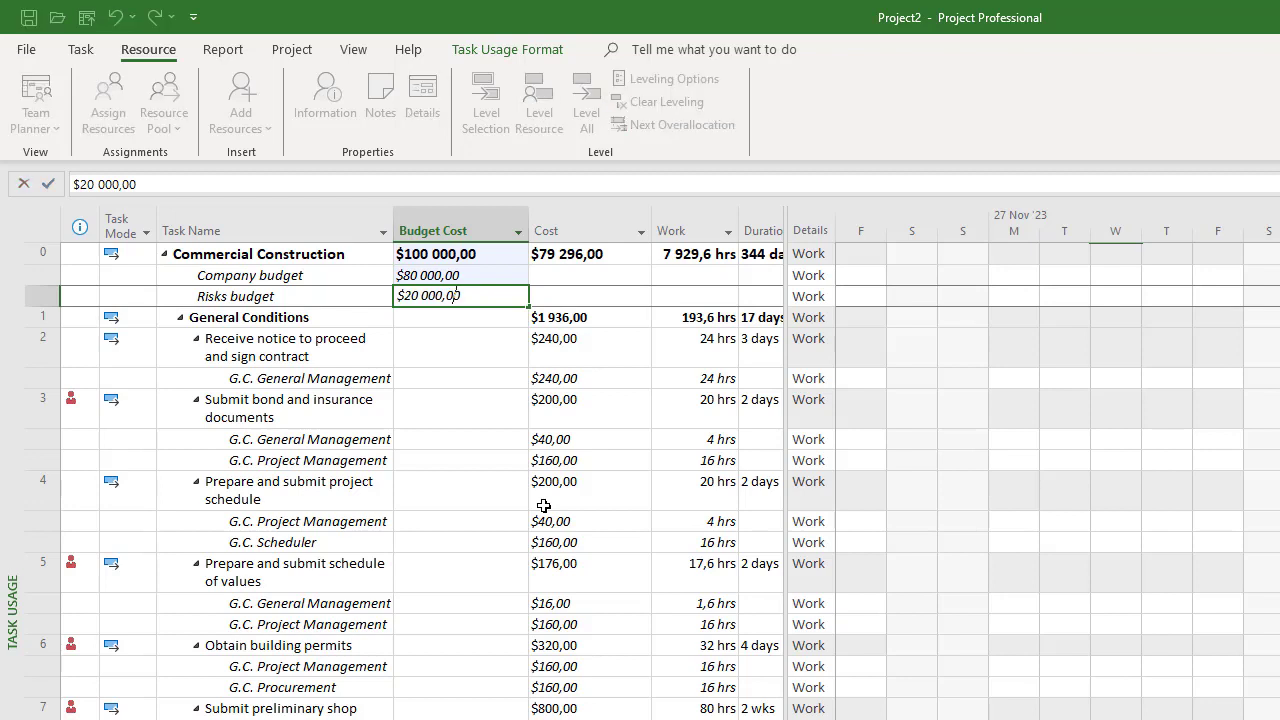
key(Left)
key(Left)
key(Left)
key(BackSpace)
text(1)
key(Return)
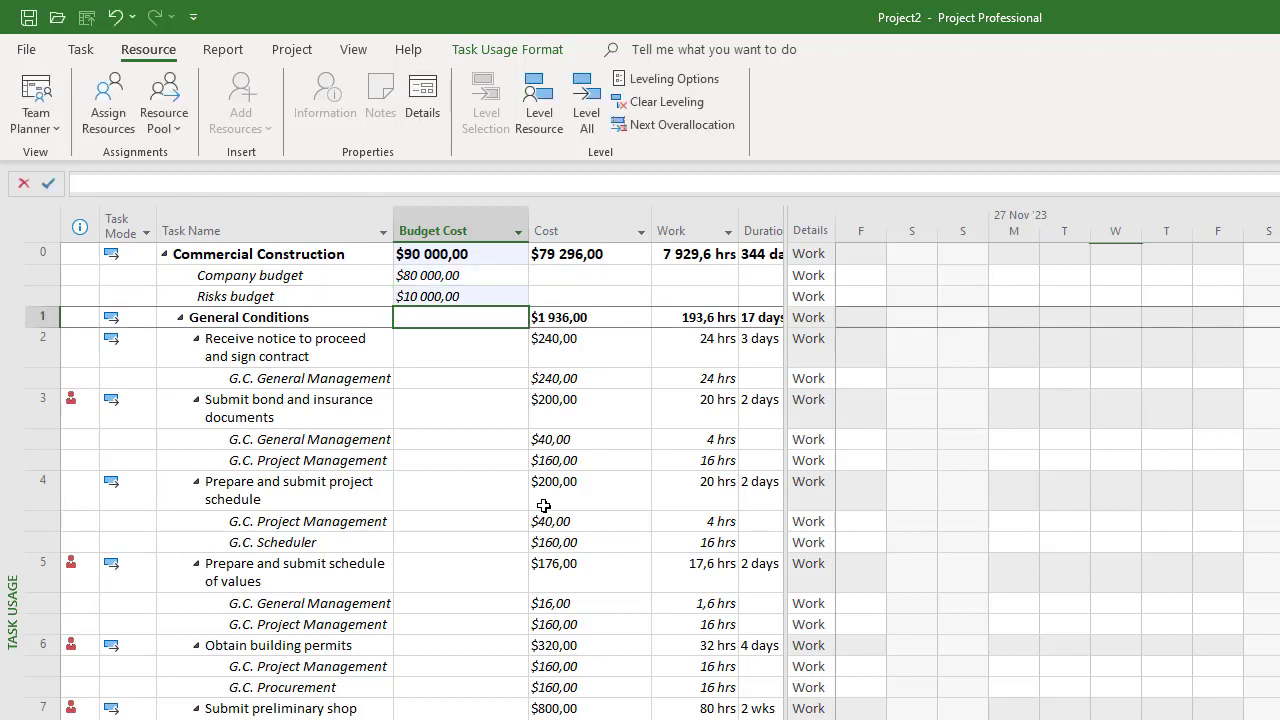
click(460, 256)
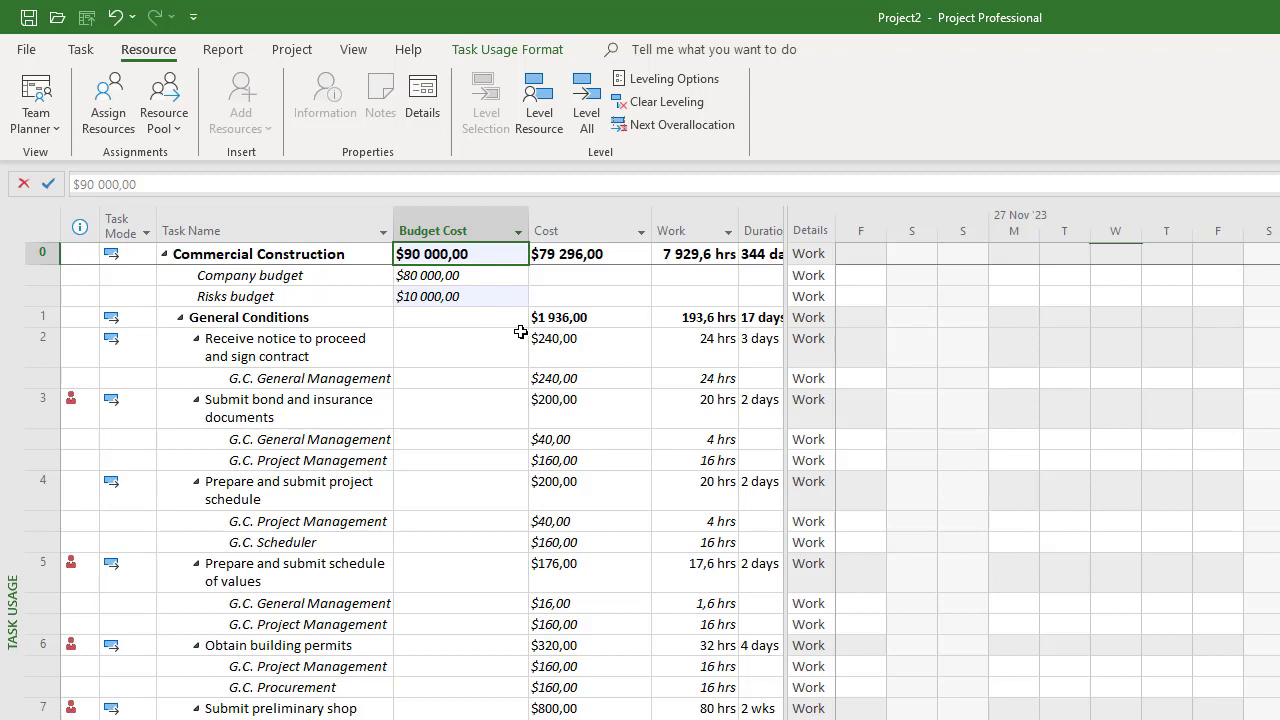
click(568, 257)
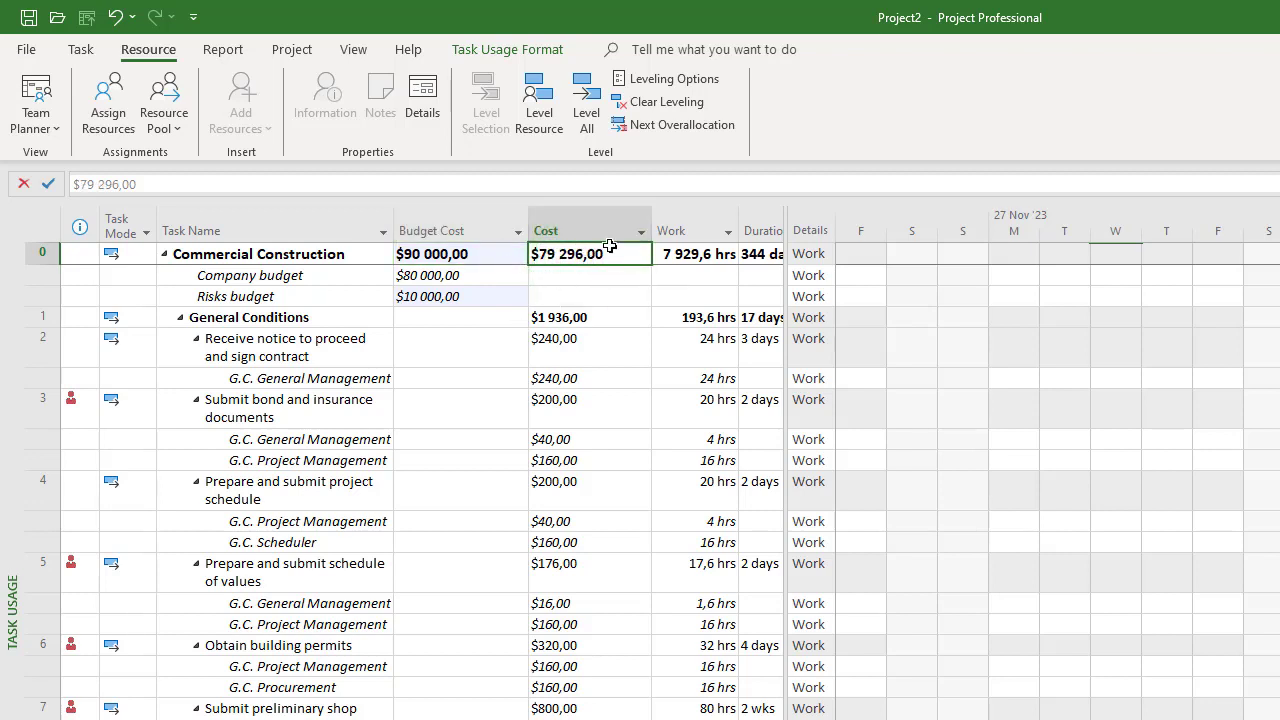
click(471, 256)
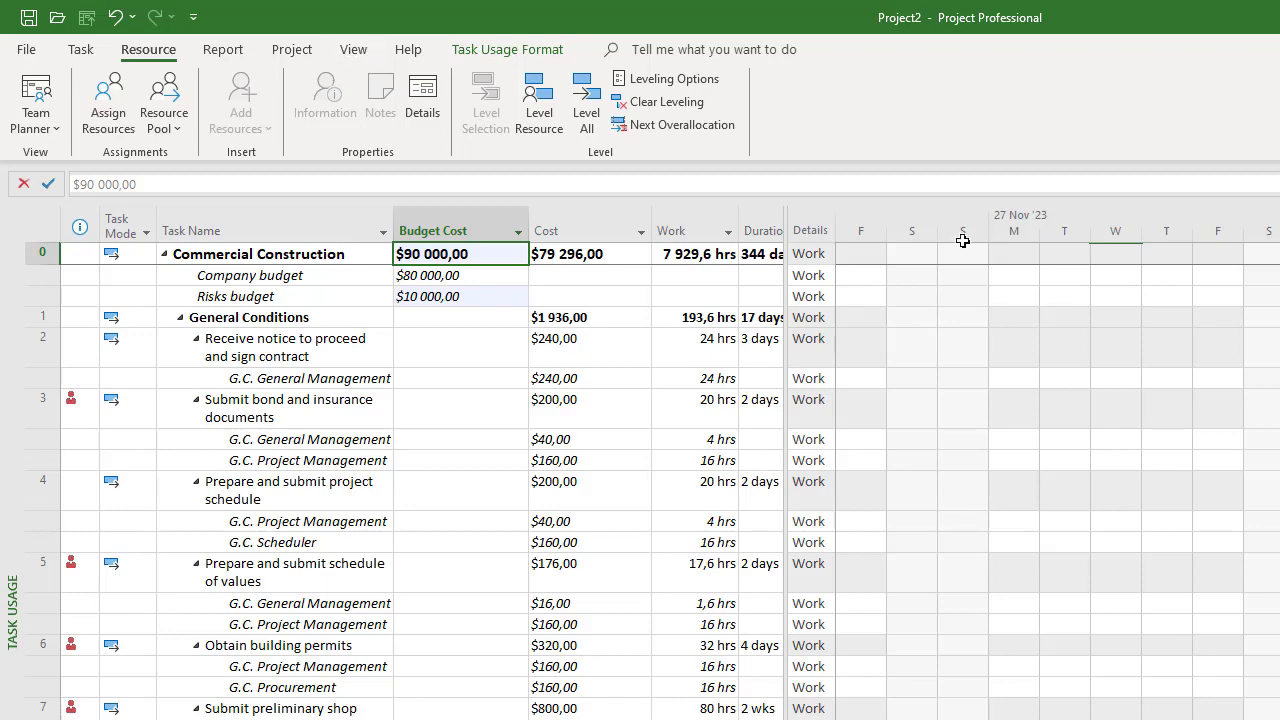
- Change the Task Usage timescale to Quarters and bring the project's year 2000 quarters into view
click(350, 48)
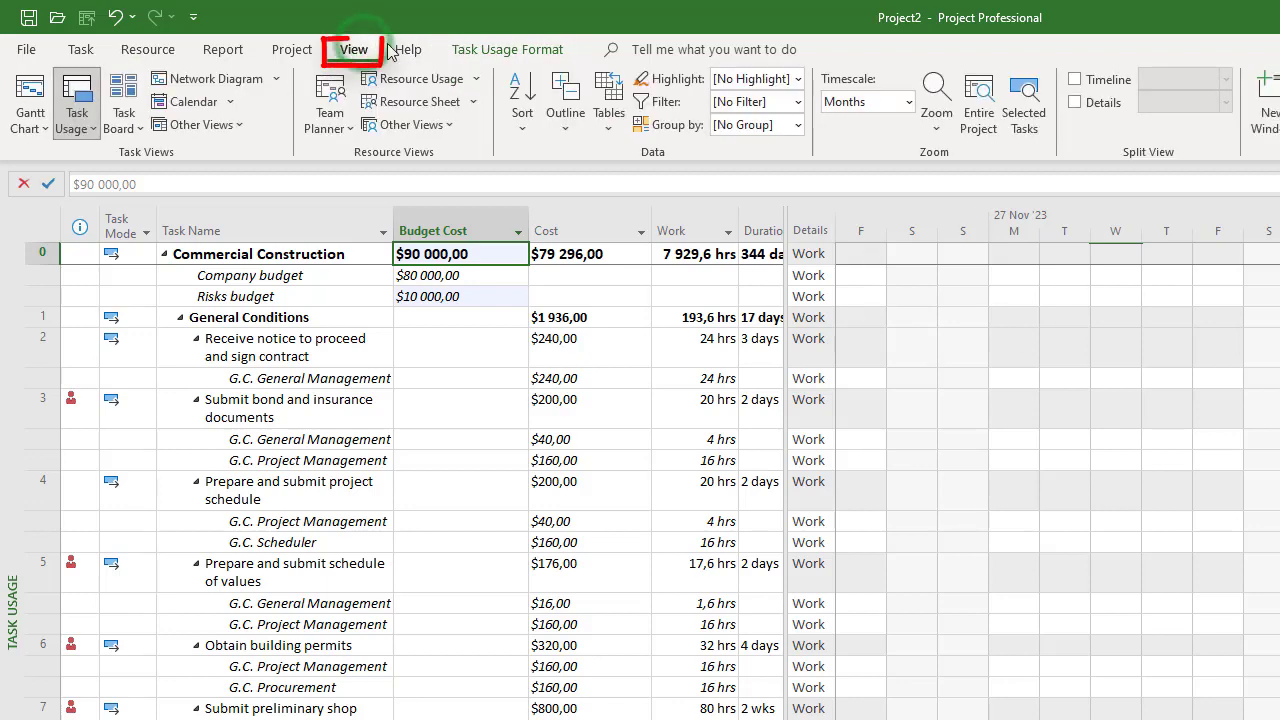
click(909, 102)
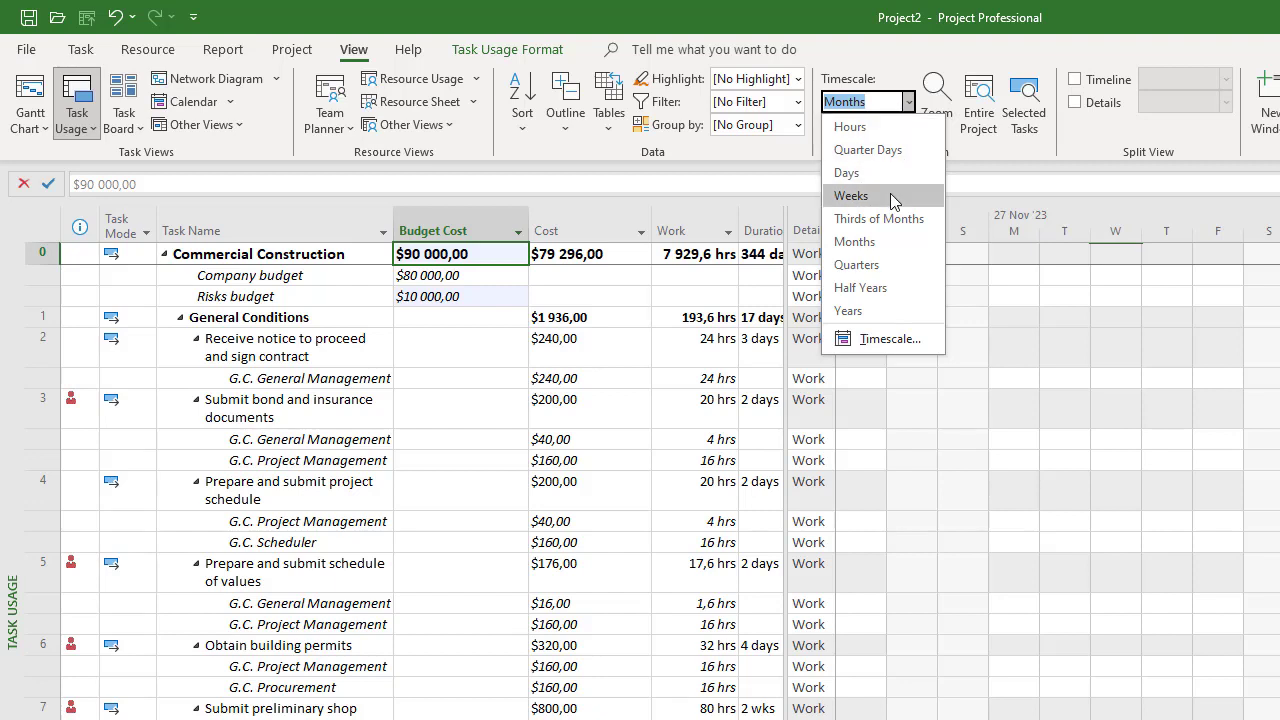
click(895, 268)
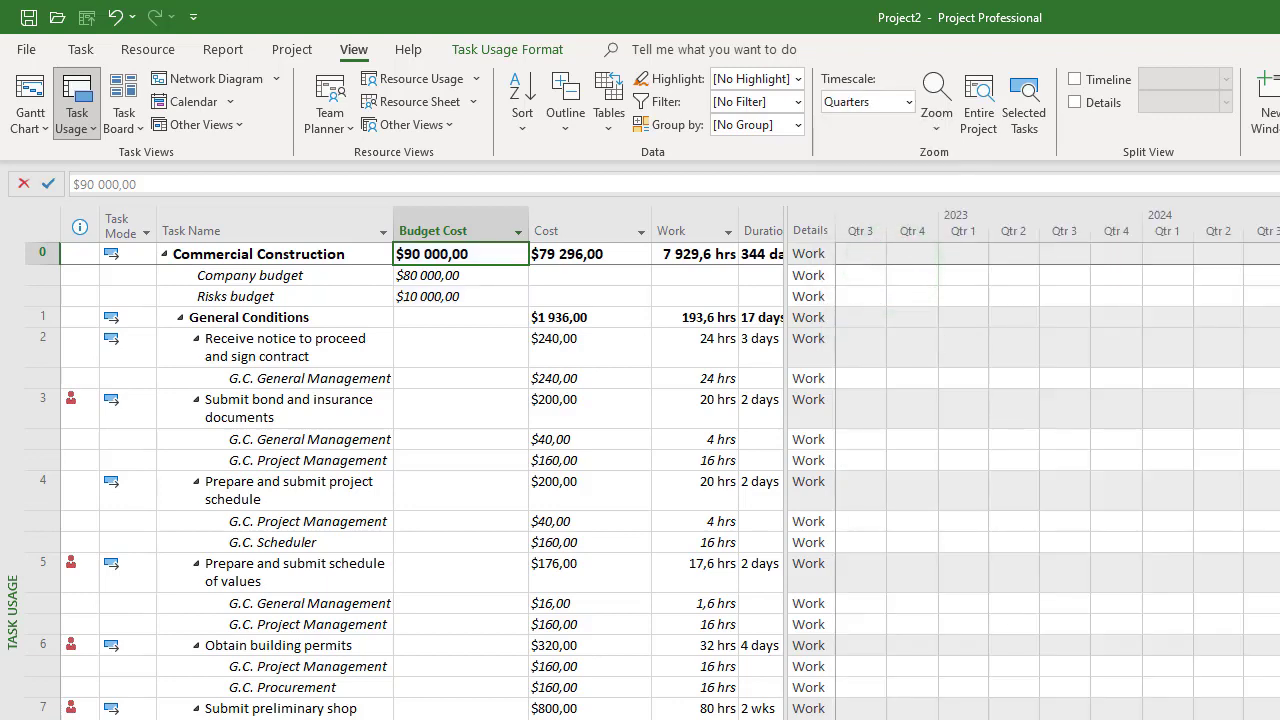
scroll(1040, 460, left, 15)
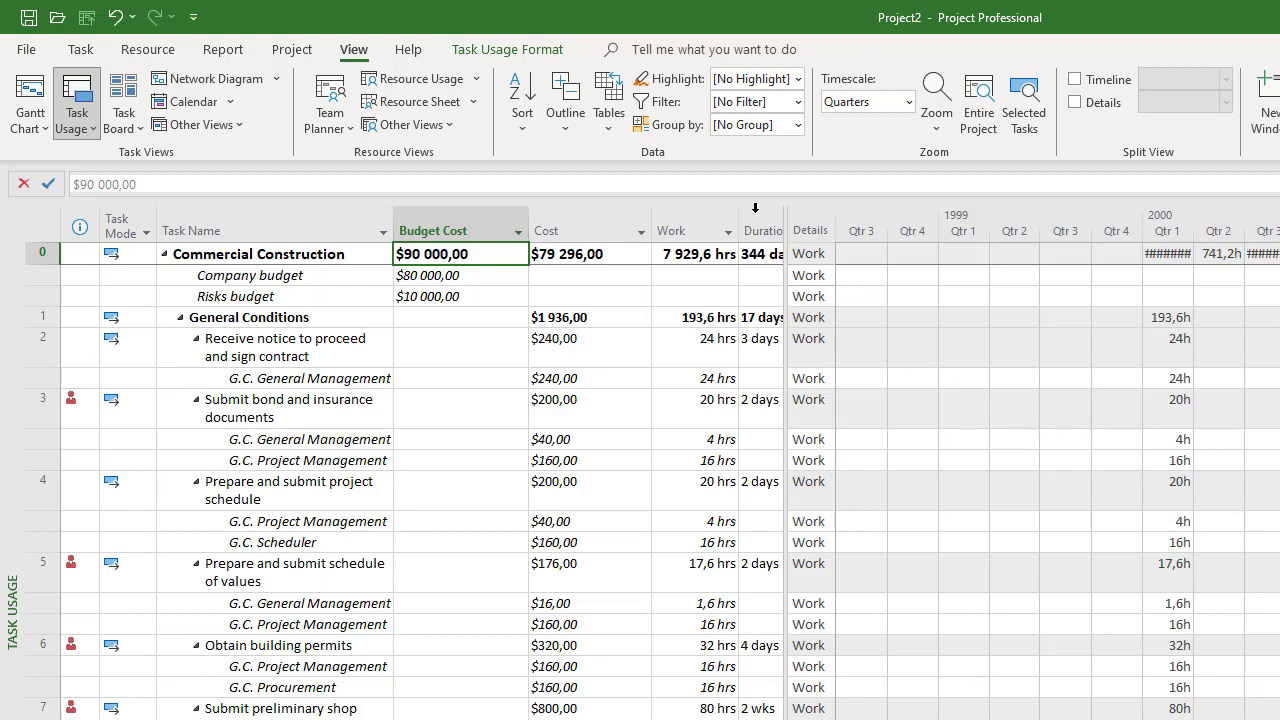
- In the usage detail styles, hide Work and show Cost and Budget Cost, placing Budget Cost above Cost
click(510, 53)
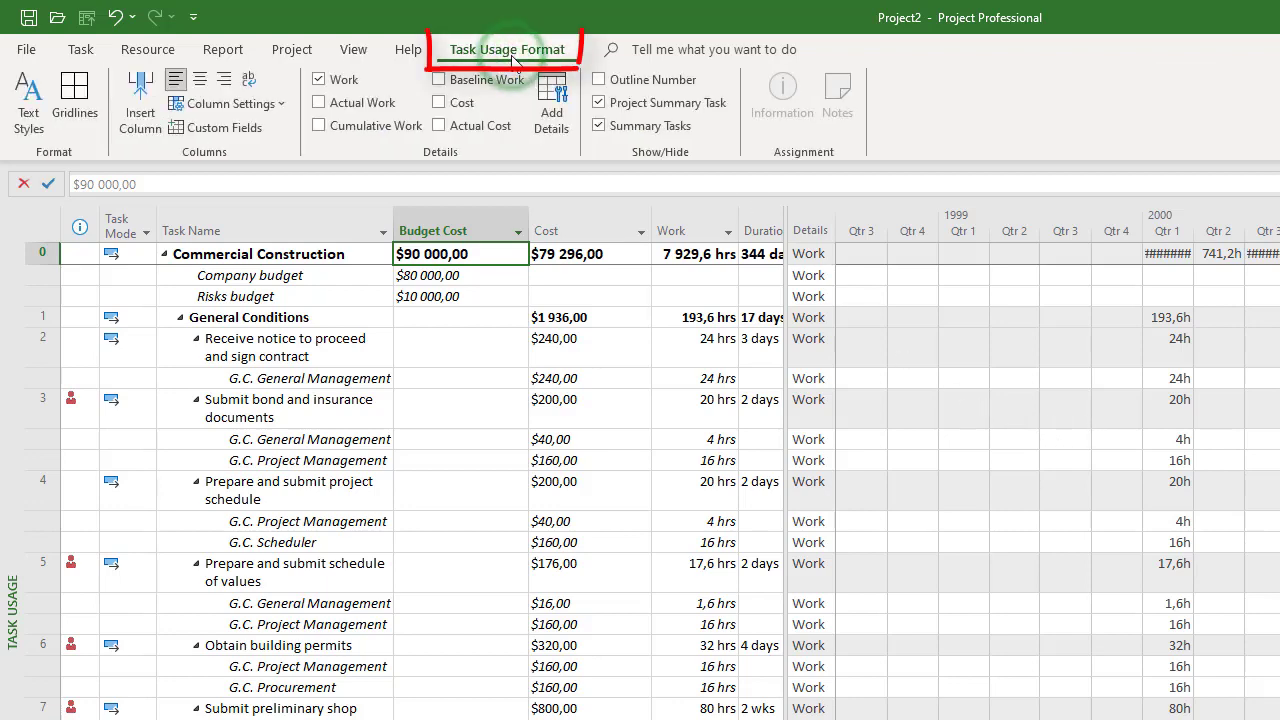
click(551, 105)
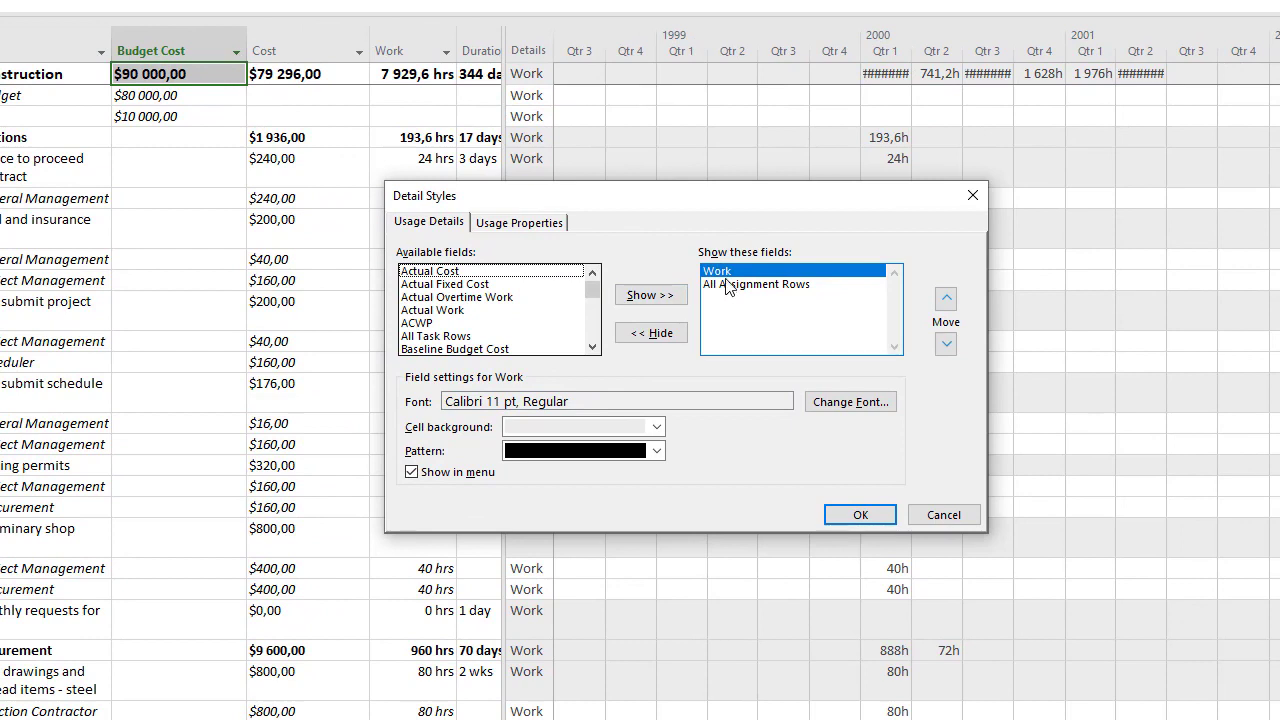
click(657, 333)
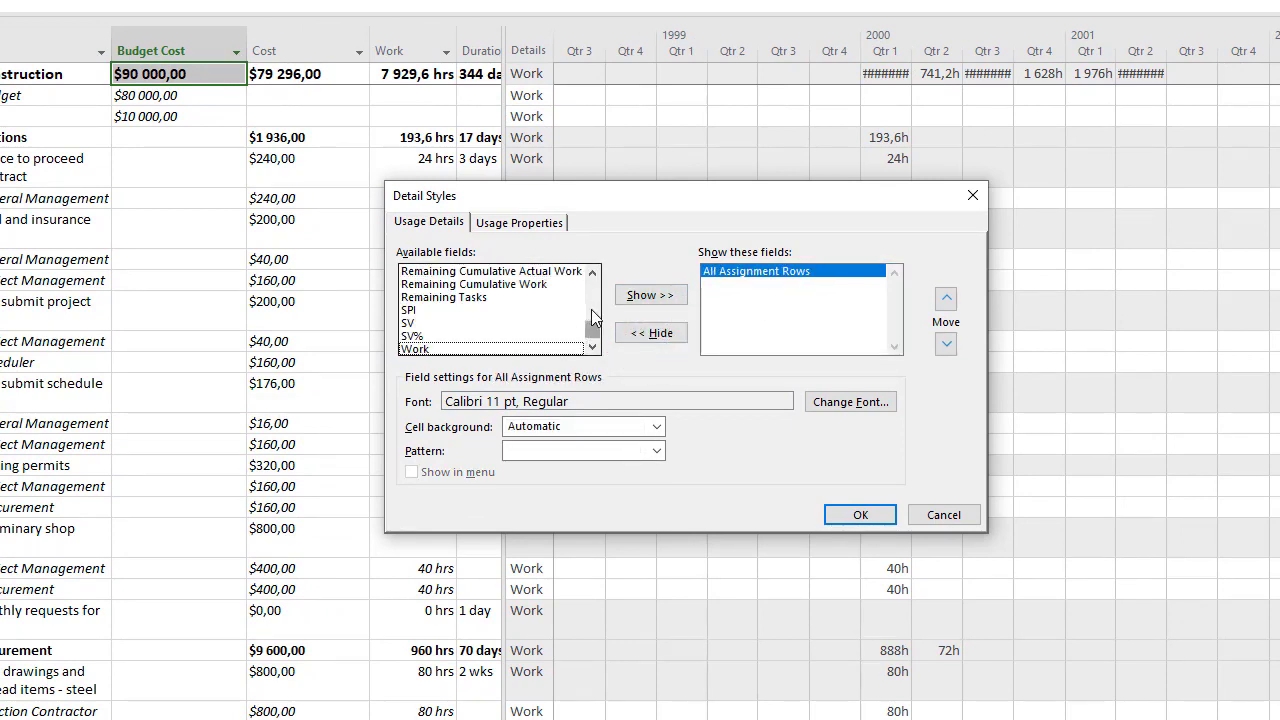
drag(591, 309, 592, 290)
click(413, 297)
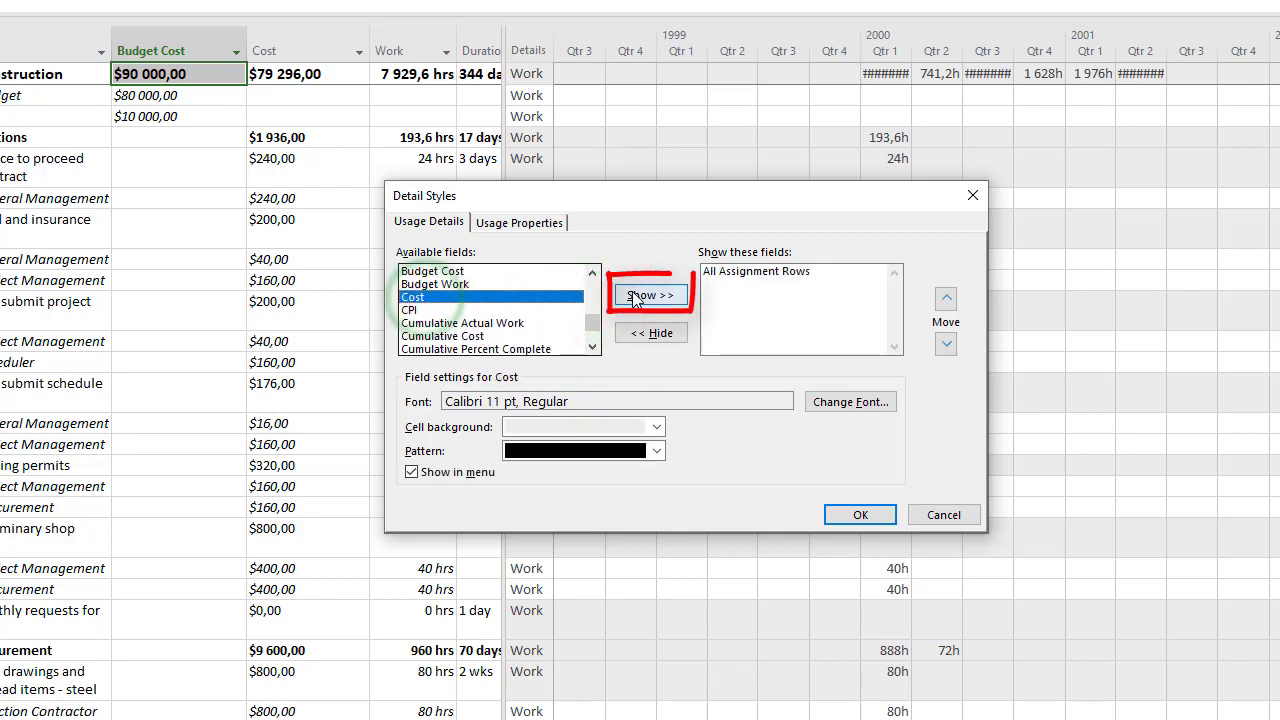
click(637, 298)
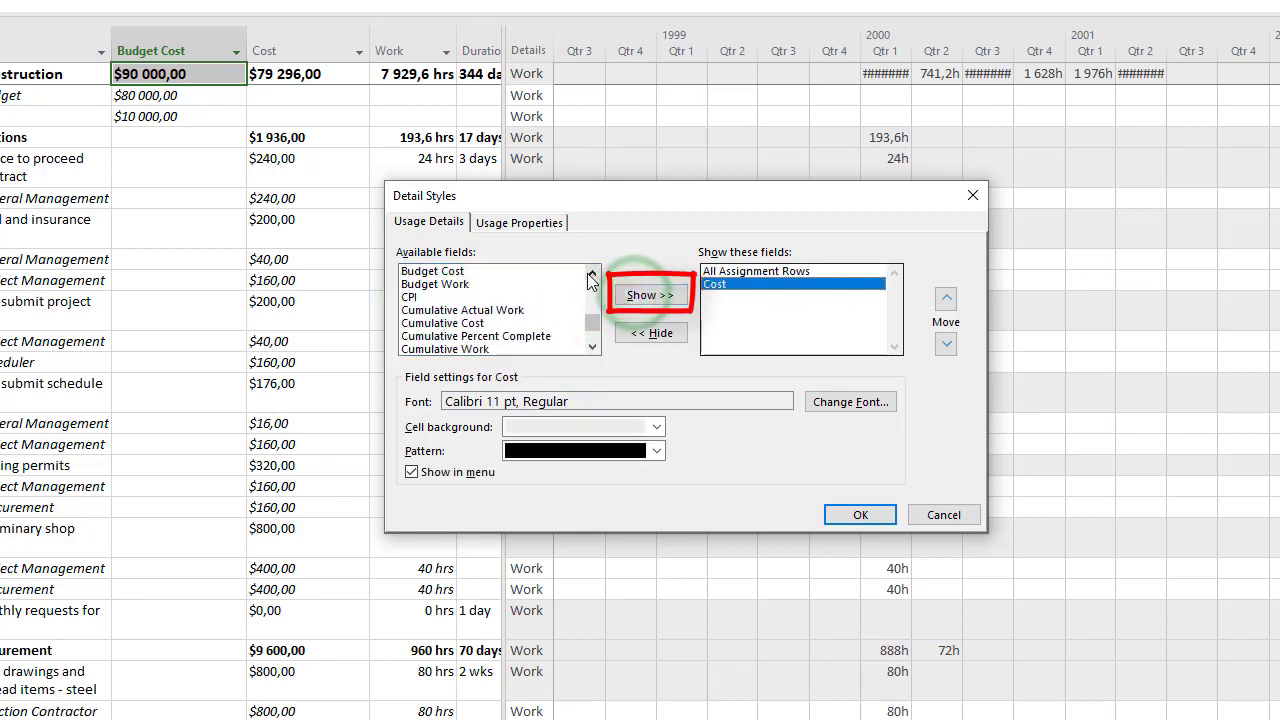
click(508, 271)
click(645, 295)
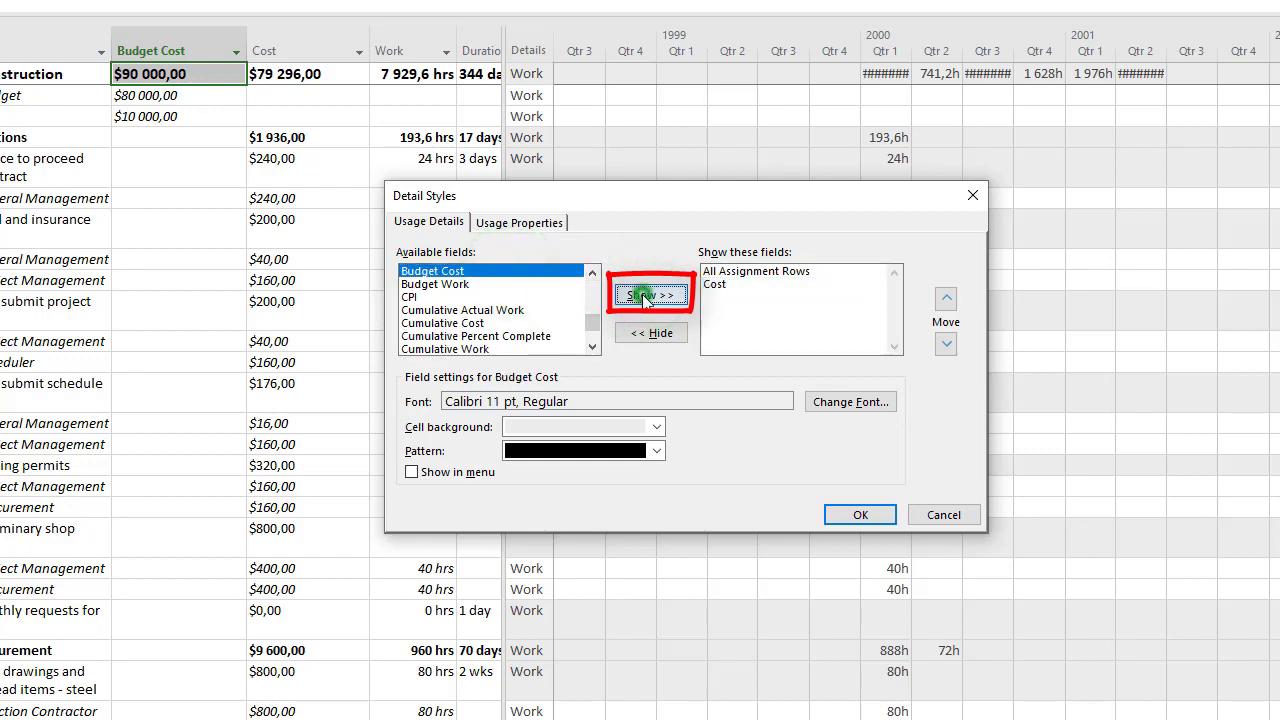
click(945, 300)
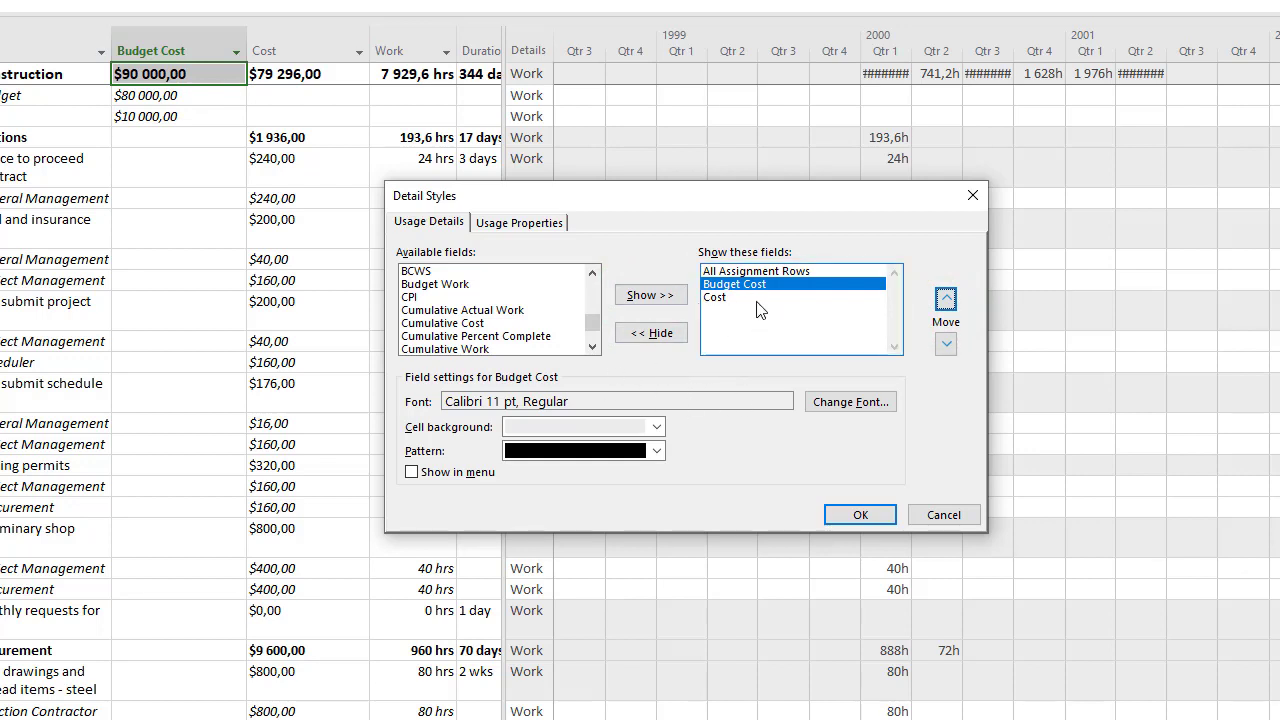
- Give the Budget Cost detail rows a yellow cell background and apply the detail styles
click(656, 427)
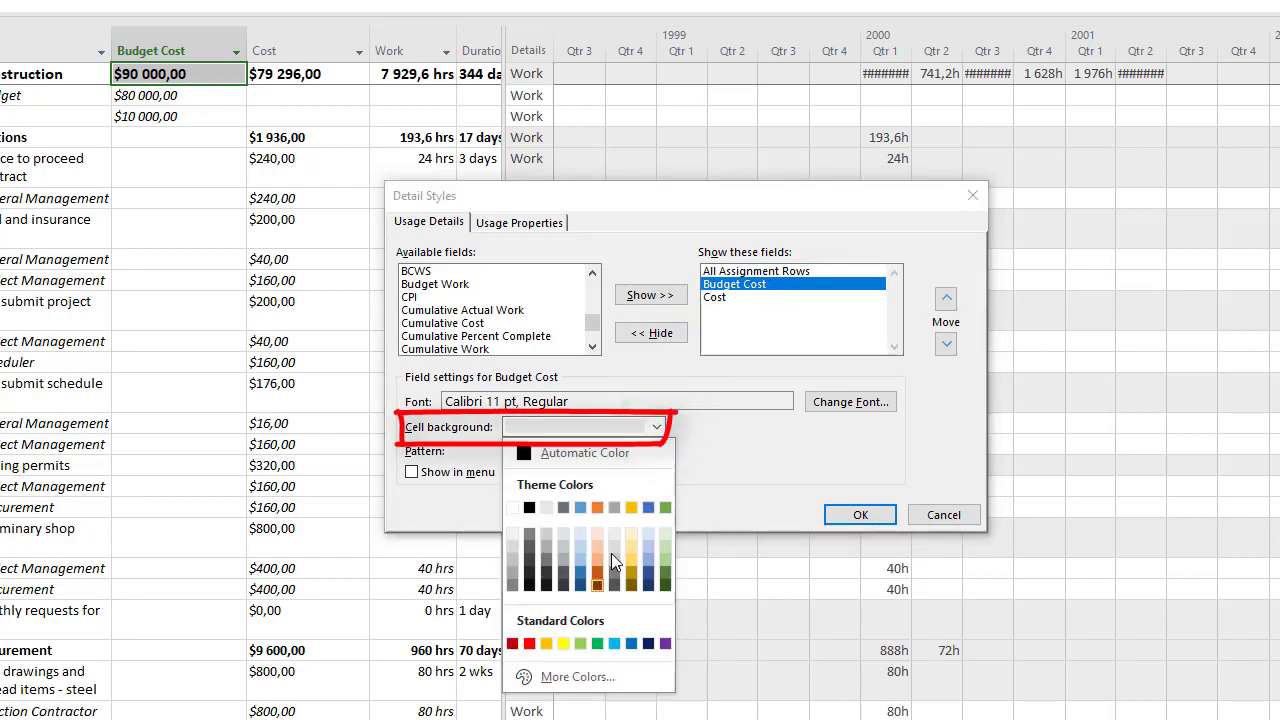
click(563, 643)
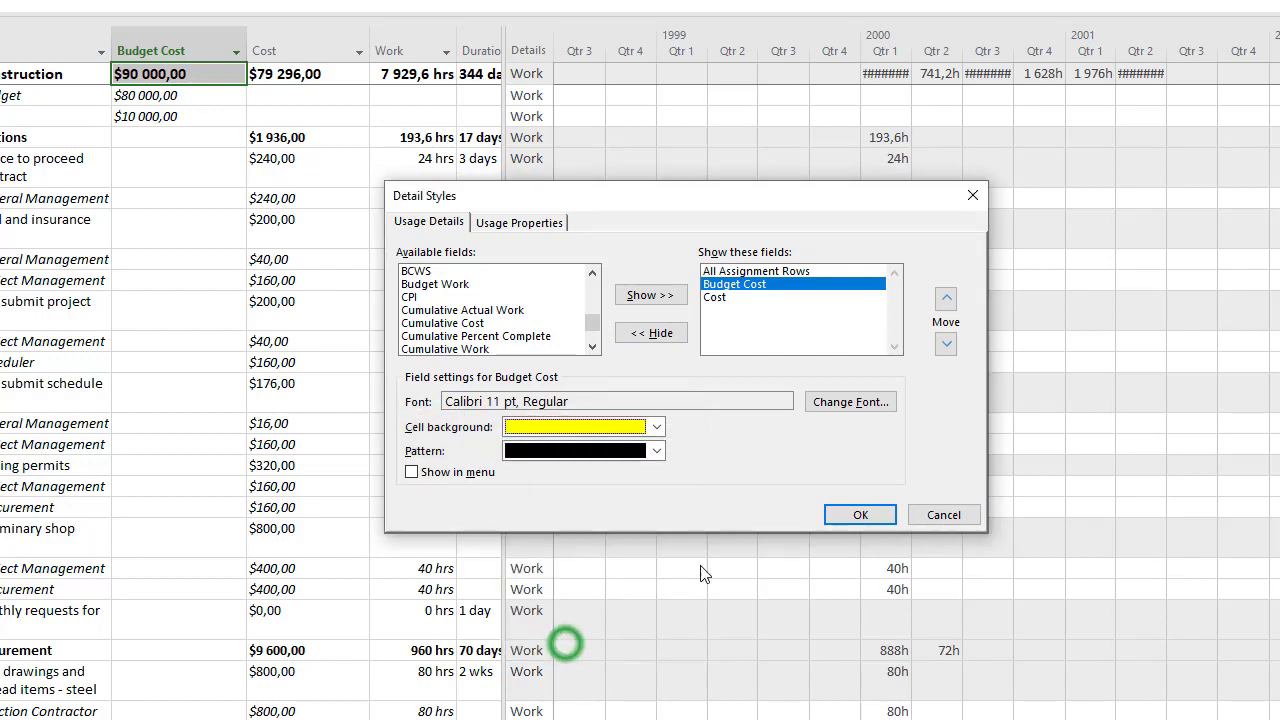
click(858, 518)
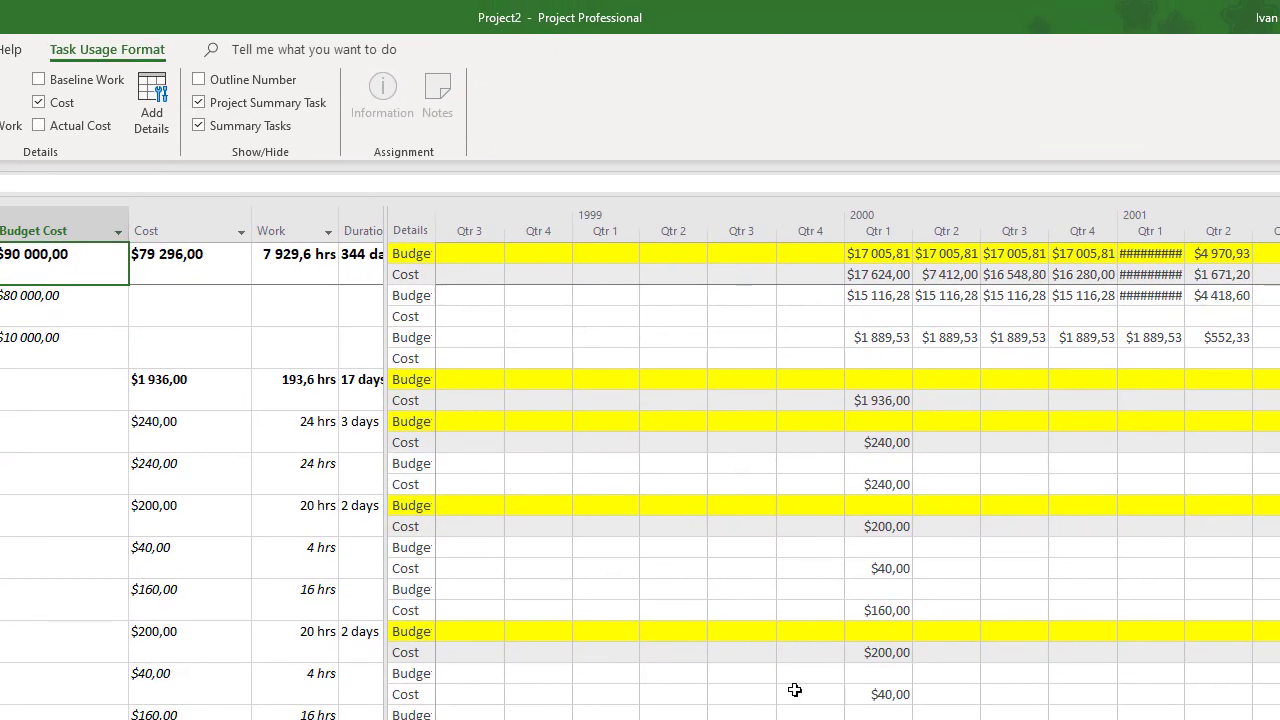
- Widen the quarter columns so all amounts fit and compare the project's Budget Cost with its Cost for the first quarters of 2000
drag(1185, 231, 1205, 234)
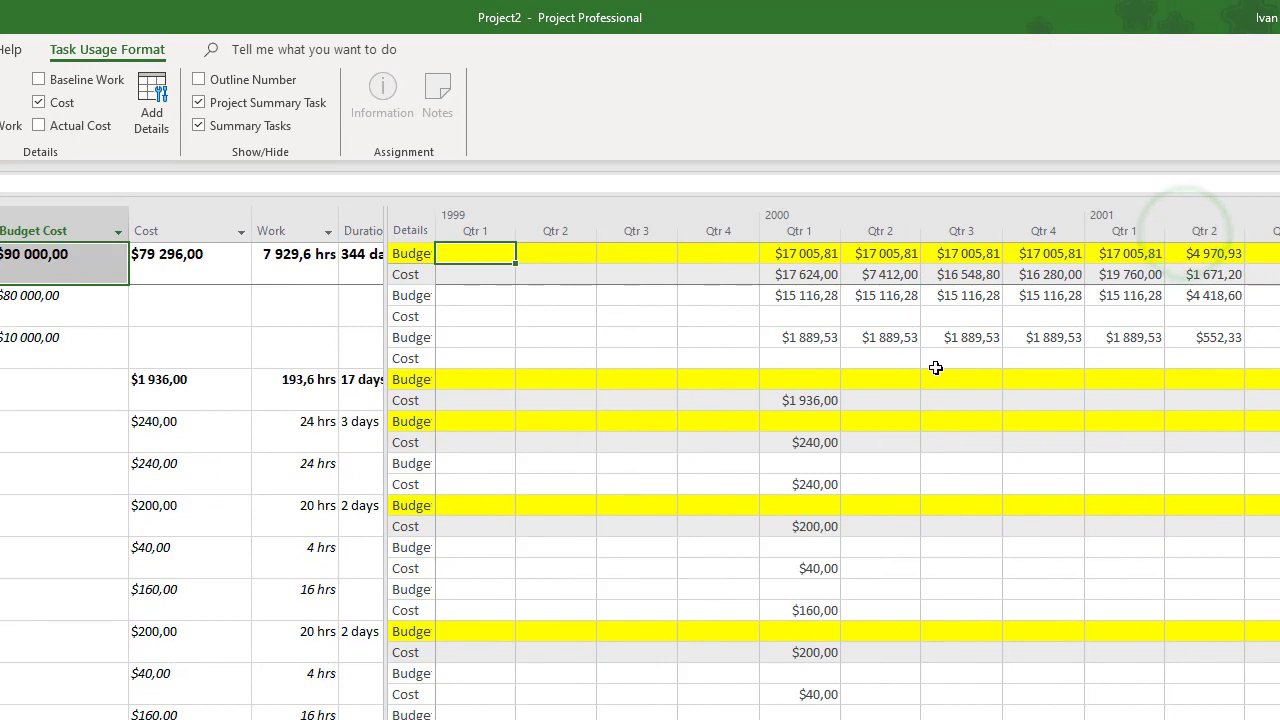
click(802, 277)
click(880, 280)
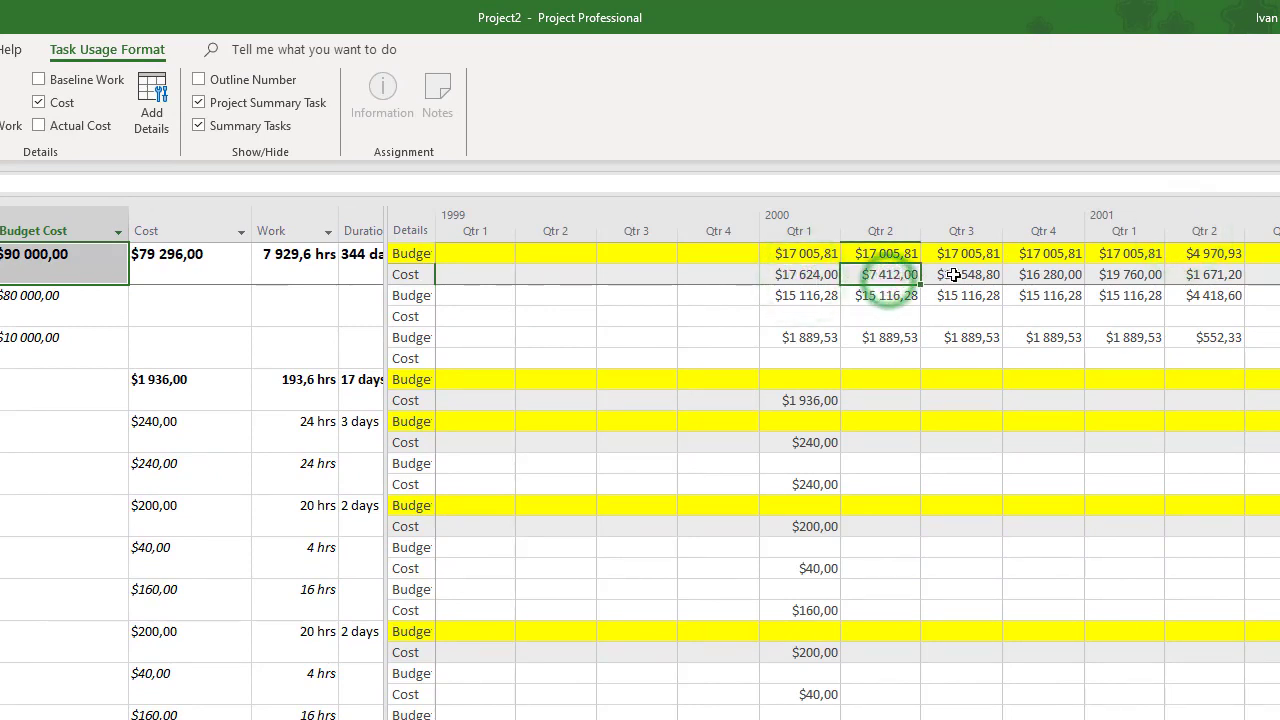
click(804, 296)
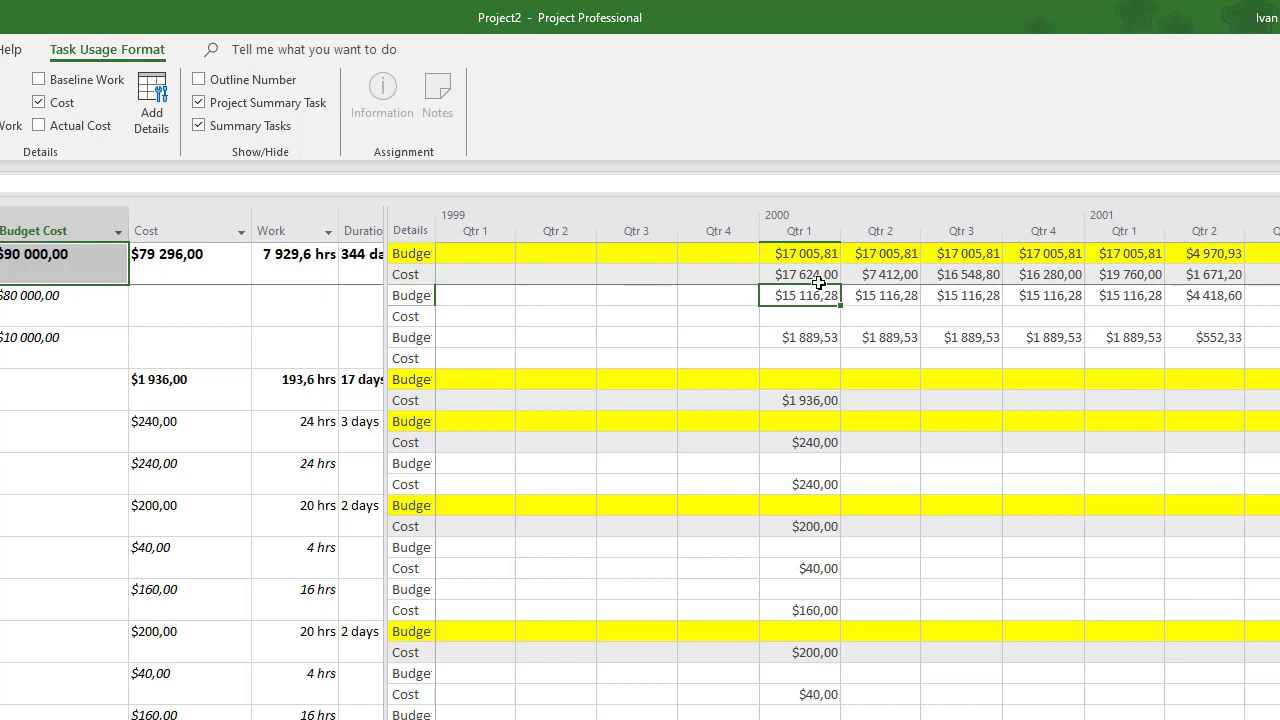
click(871, 293)
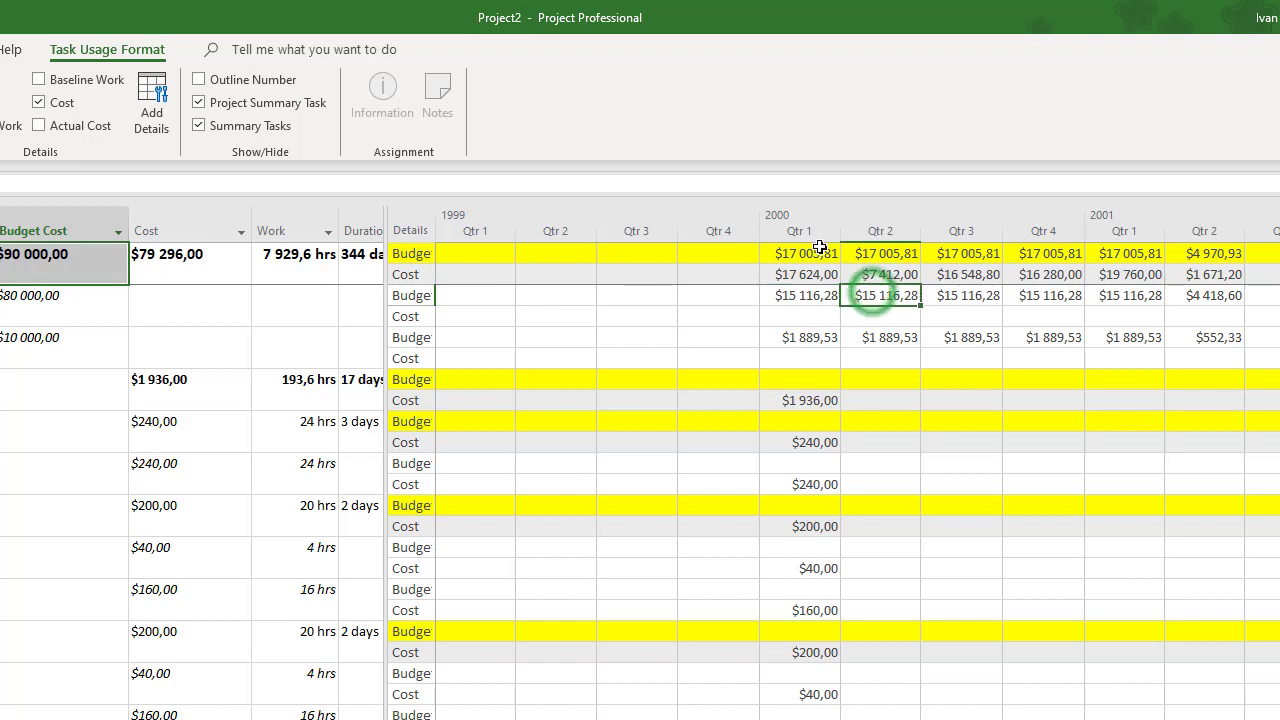
- Set the Company budget's quarterly Budget Cost to 17000 for Qtr 1 2000 and 8000 for Qtr 2 2000
click(823, 297)
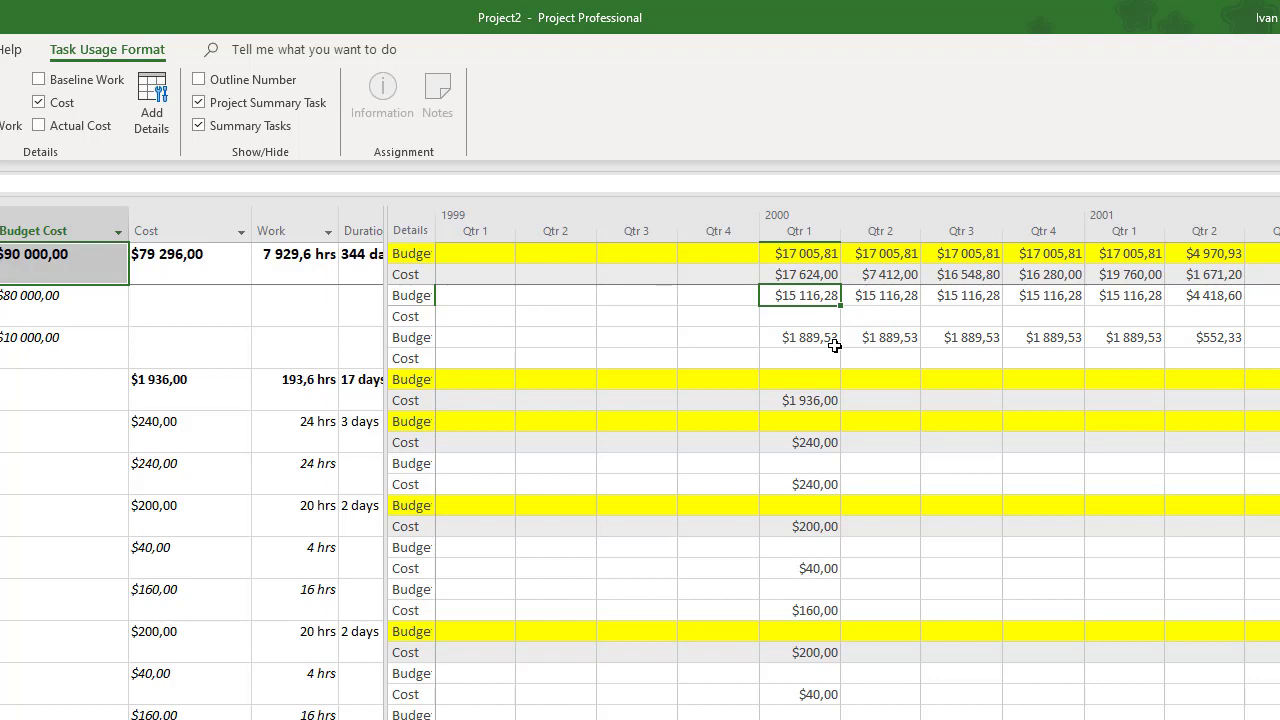
text(1)
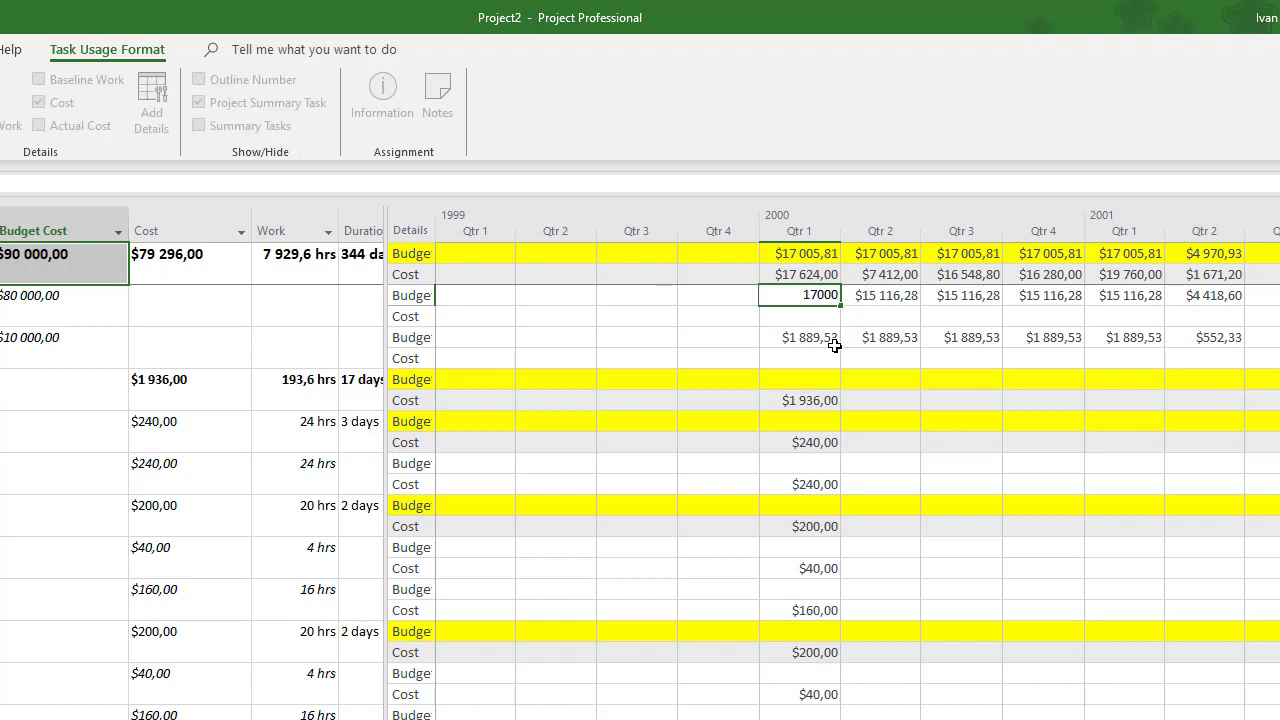
text(7 000)
key(Return)
key(Up)
key(Right)
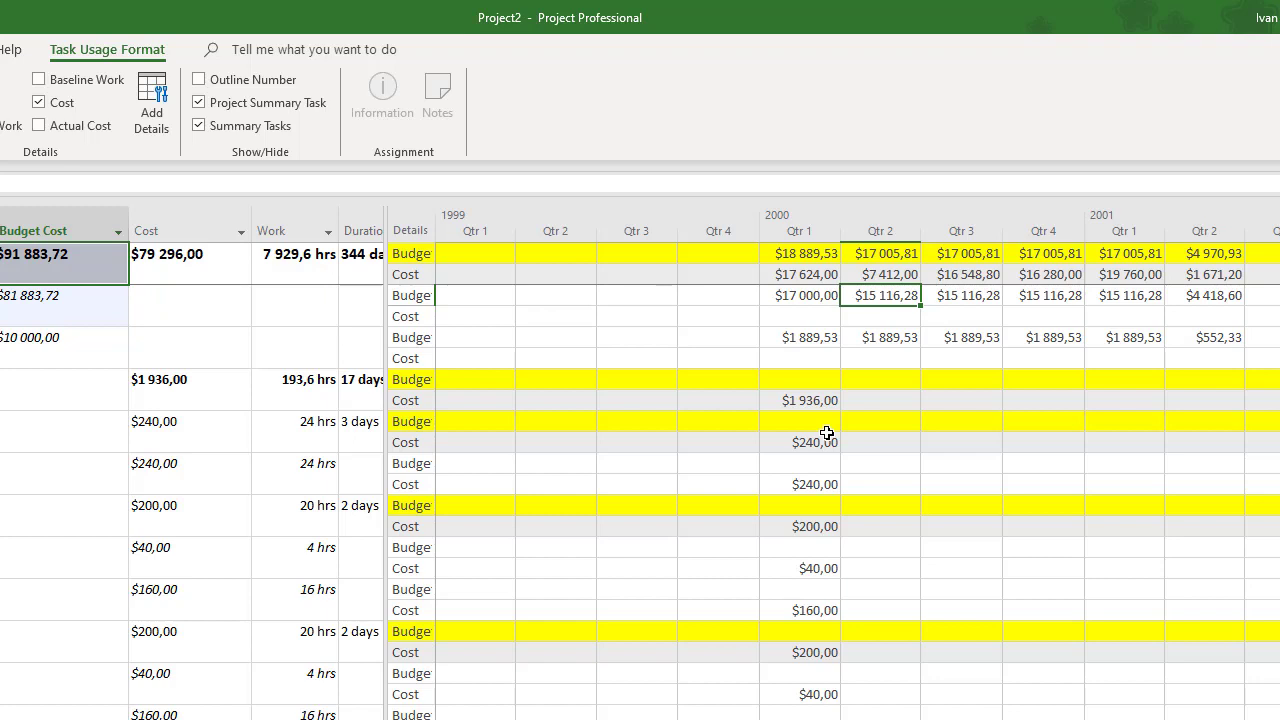
text(8000)
key(Return)
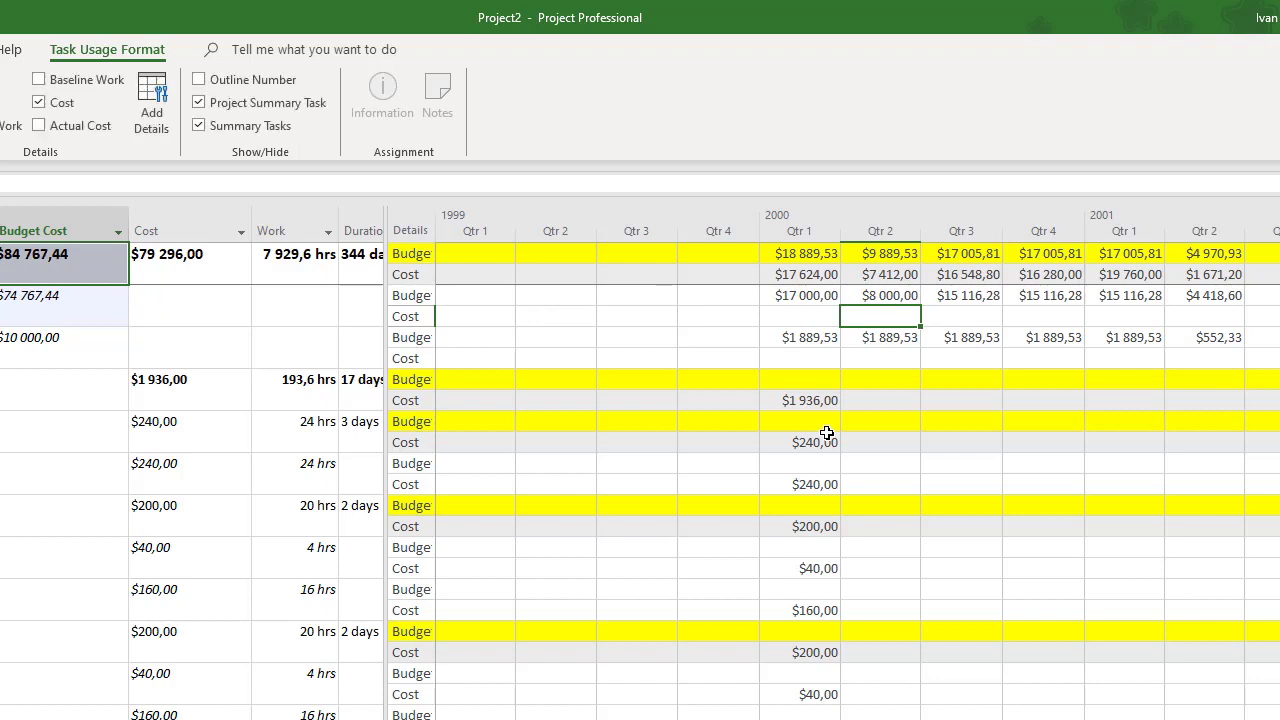
- Set the Company budget's quarterly Budget Cost to 17000 for both Qtr 3 and Qtr 4 of 2000
click(977, 298)
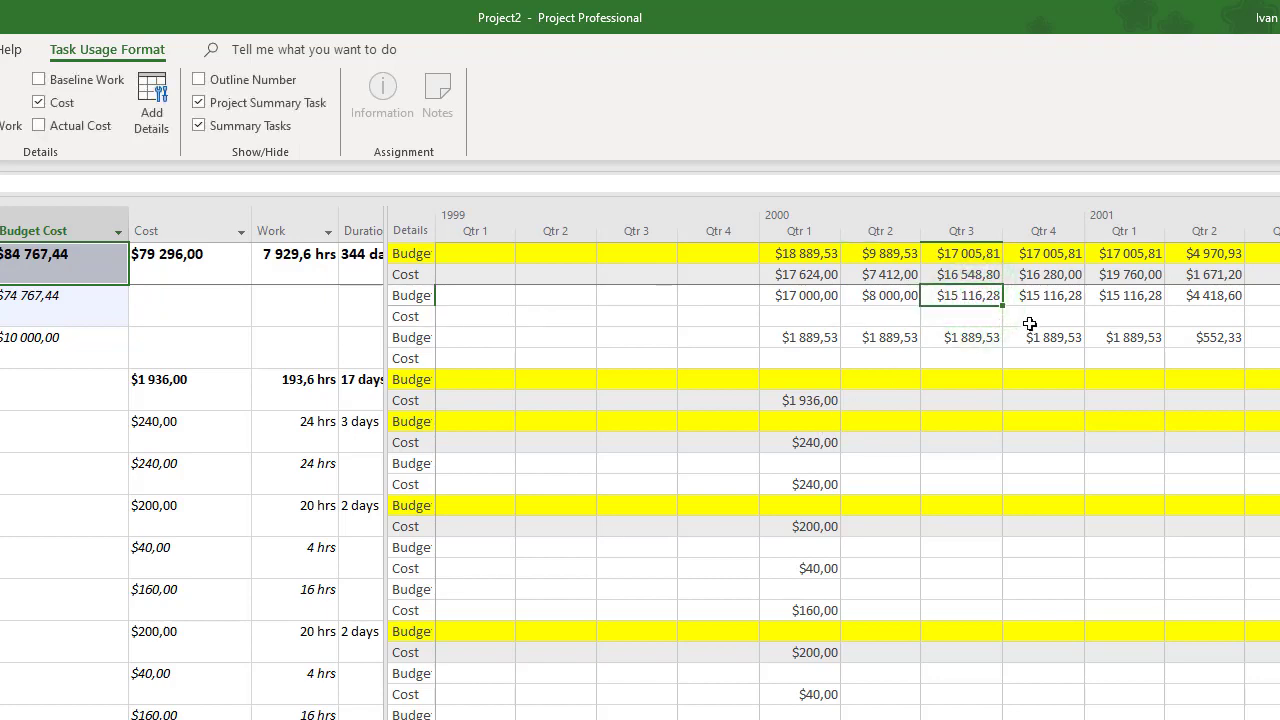
text(17 )
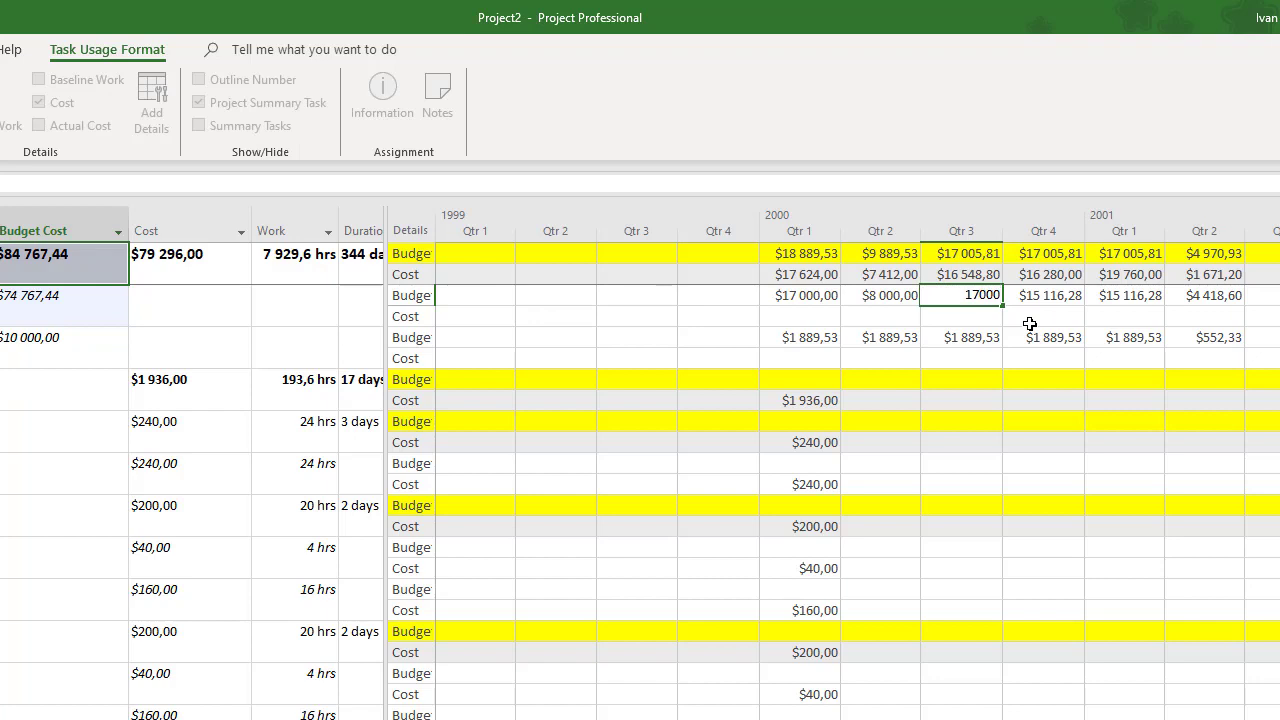
text(000)
key(Return)
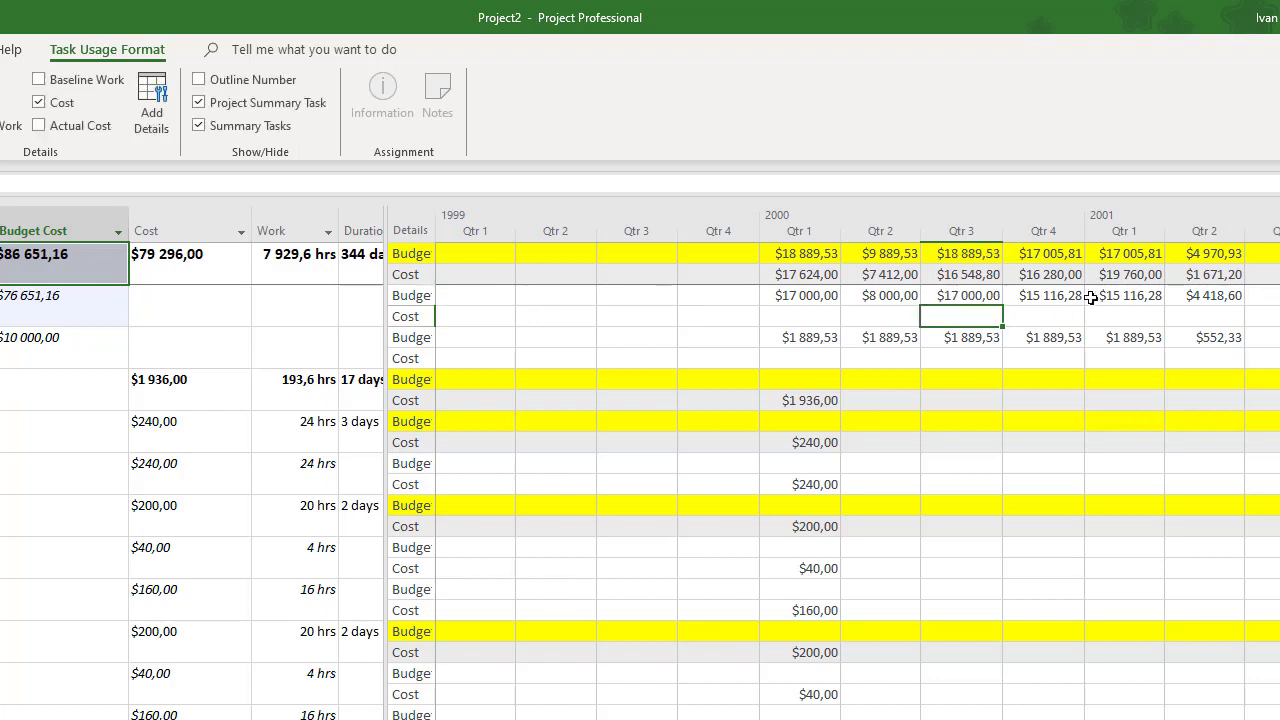
click(1074, 297)
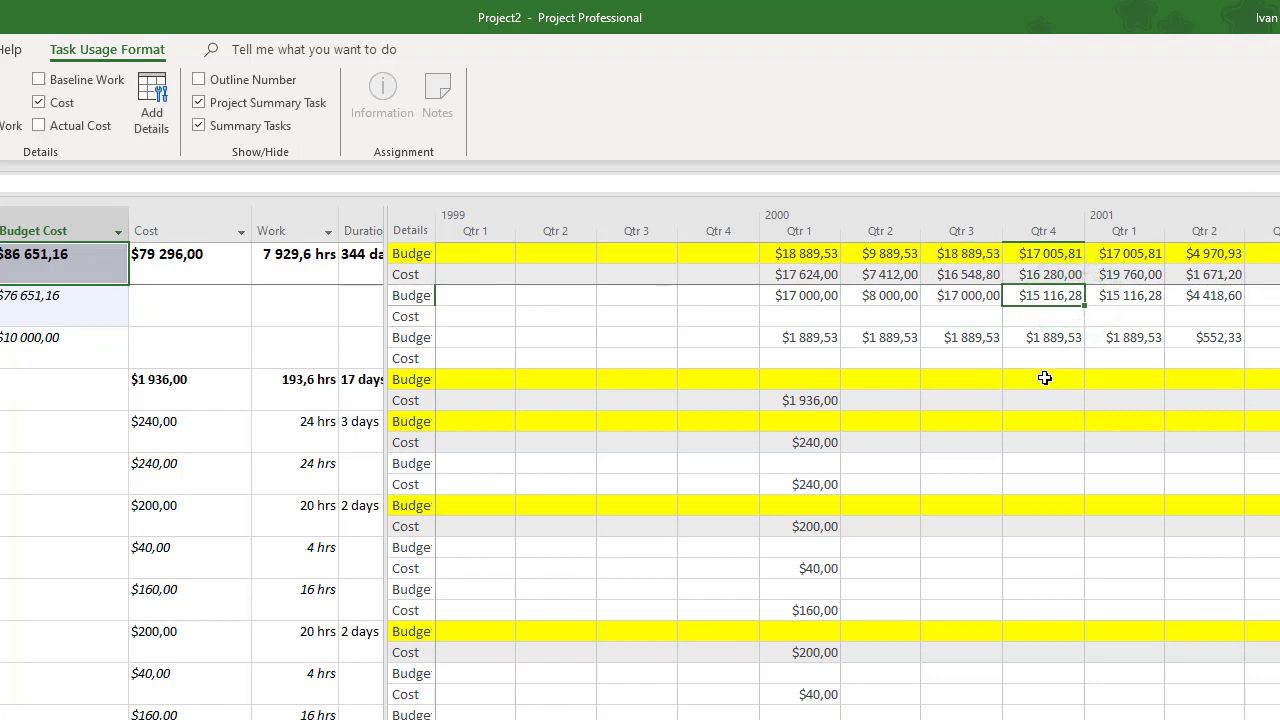
text(17000)
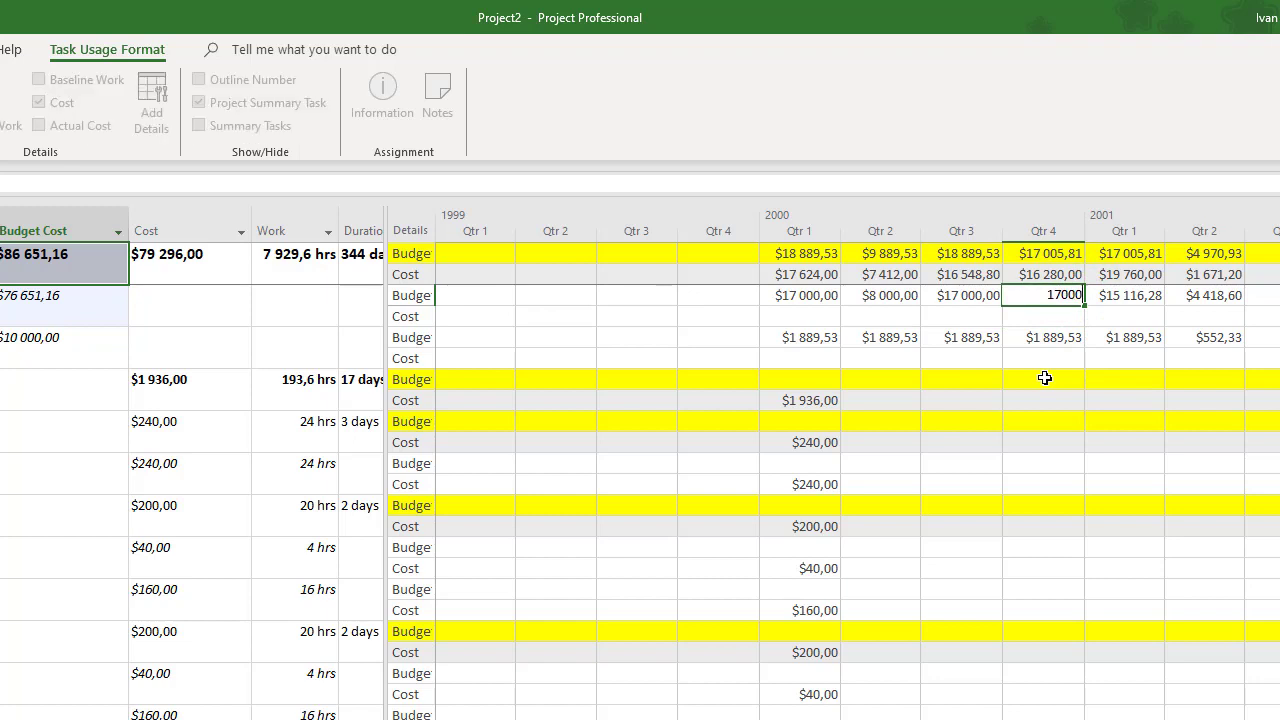
key(Tab)
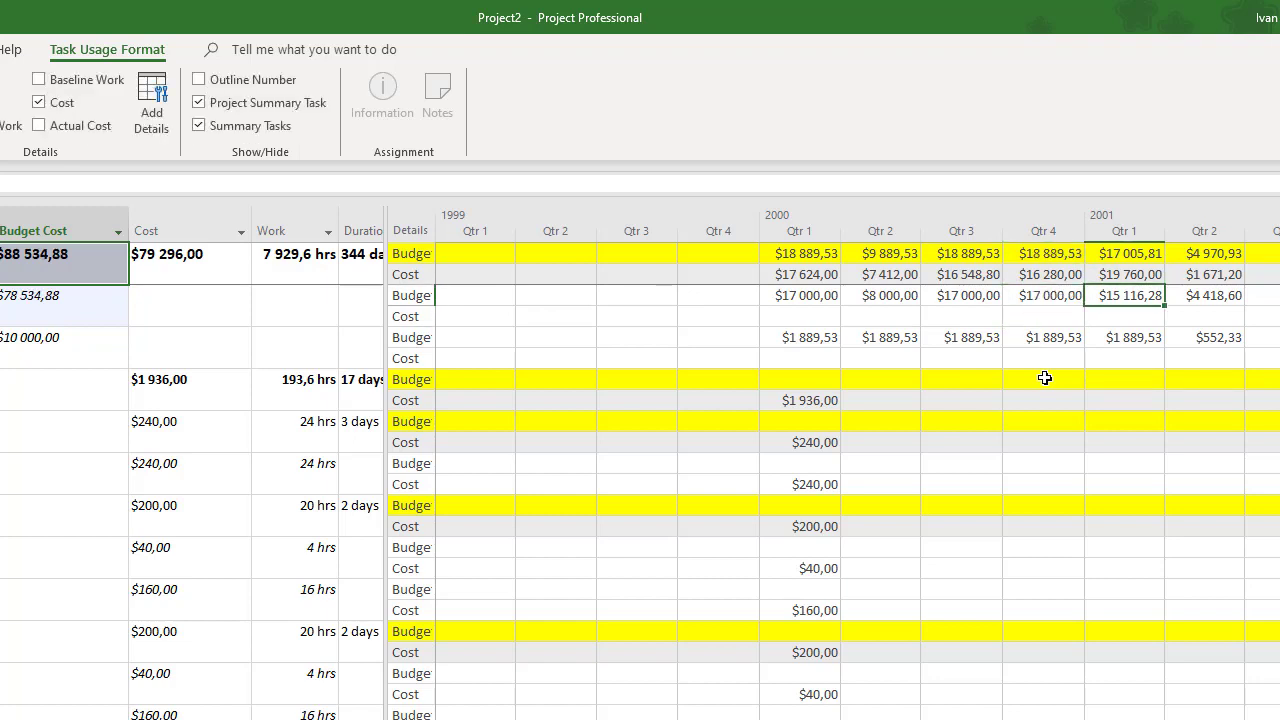
- Set the Company budget's quarterly Budget Cost to 20000 for Qtr 1 2001 and 2000 for Qtr 2 2001
text(2)
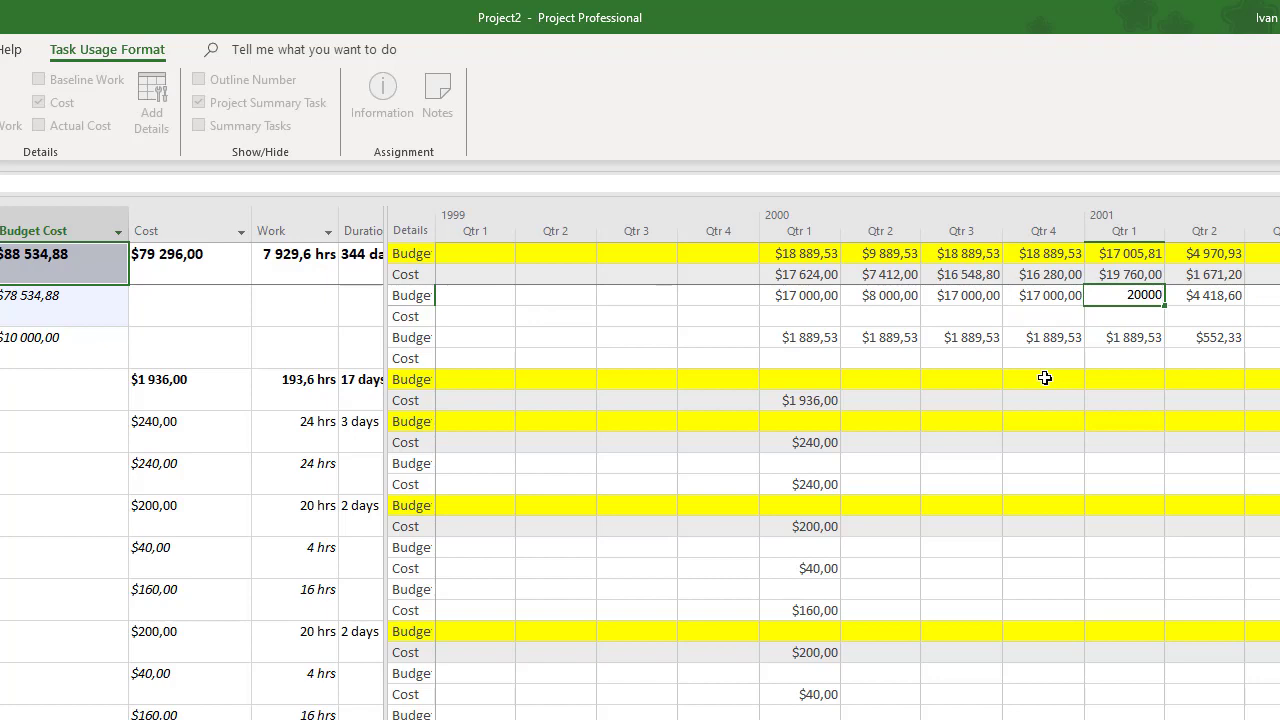
text(0 000)
key(Return)
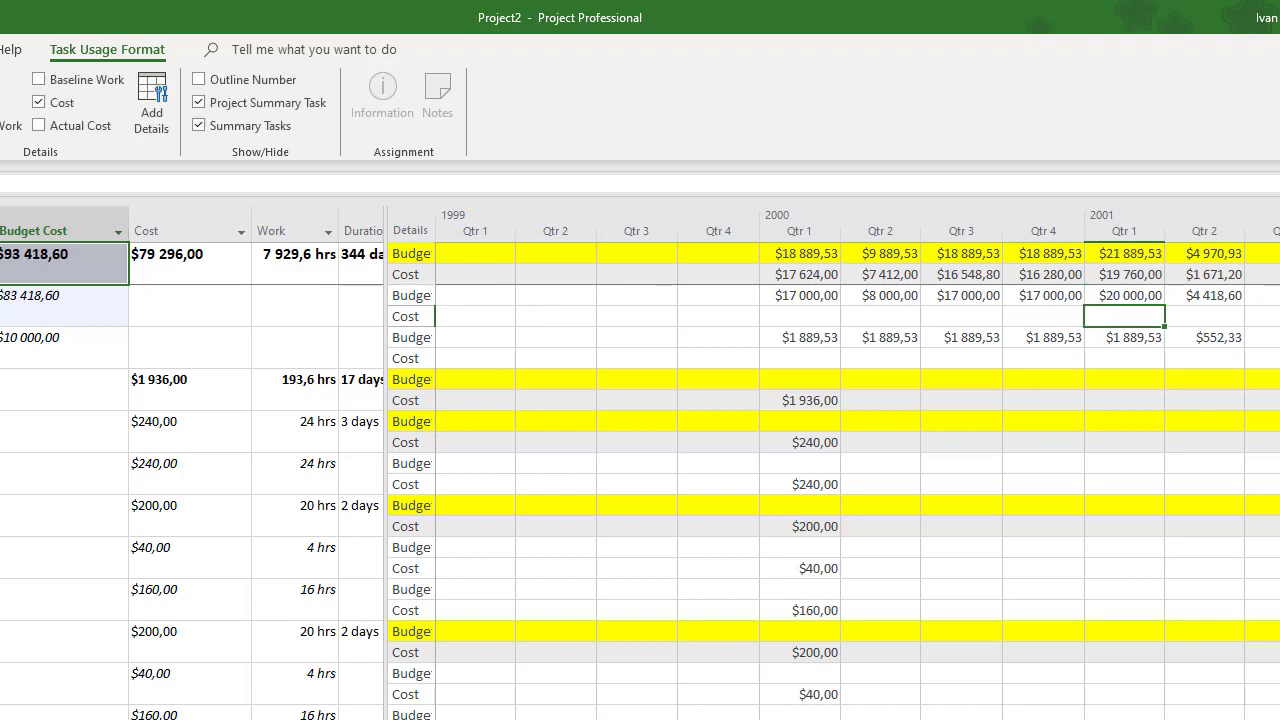
click(1215, 296)
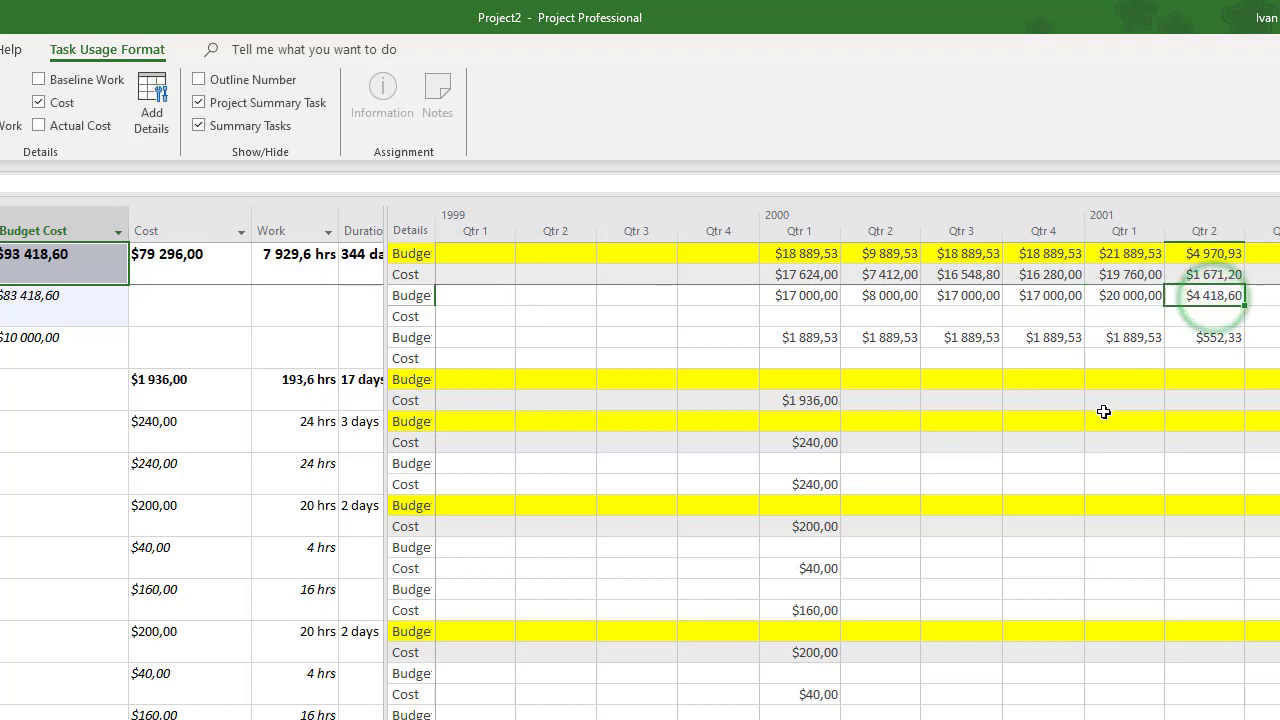
text(2 0)
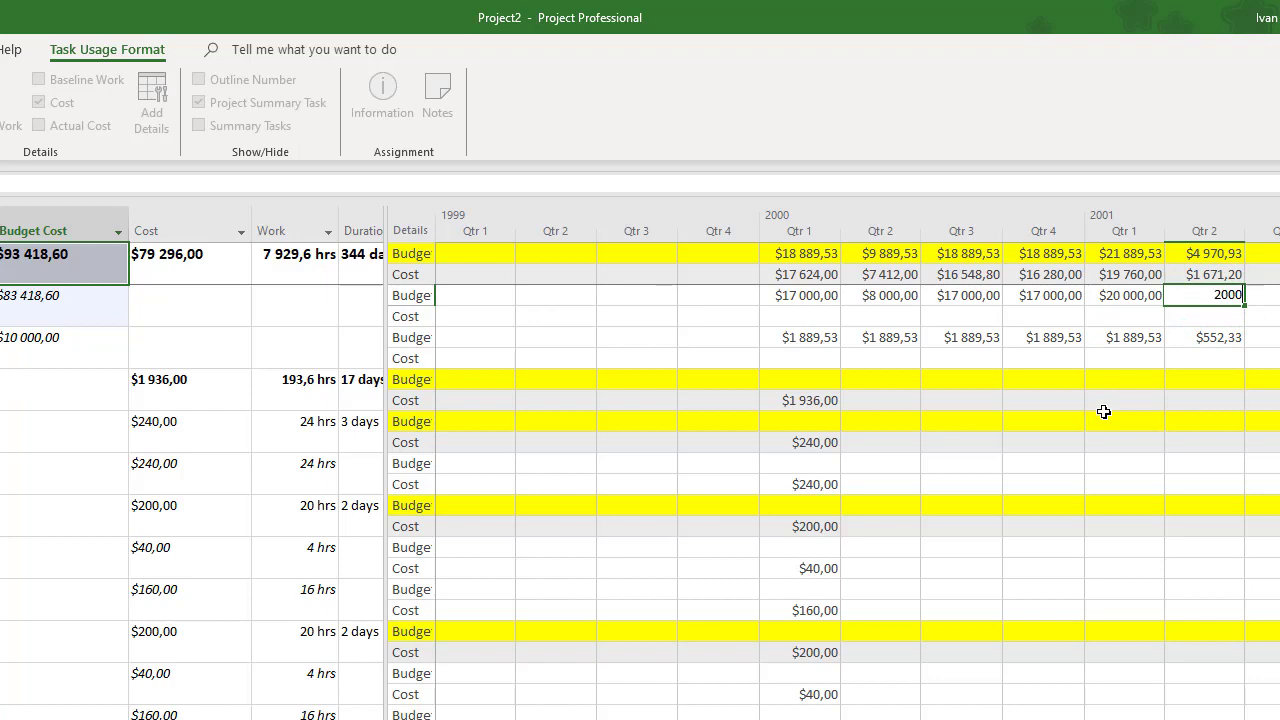
text(00)
key(Return)
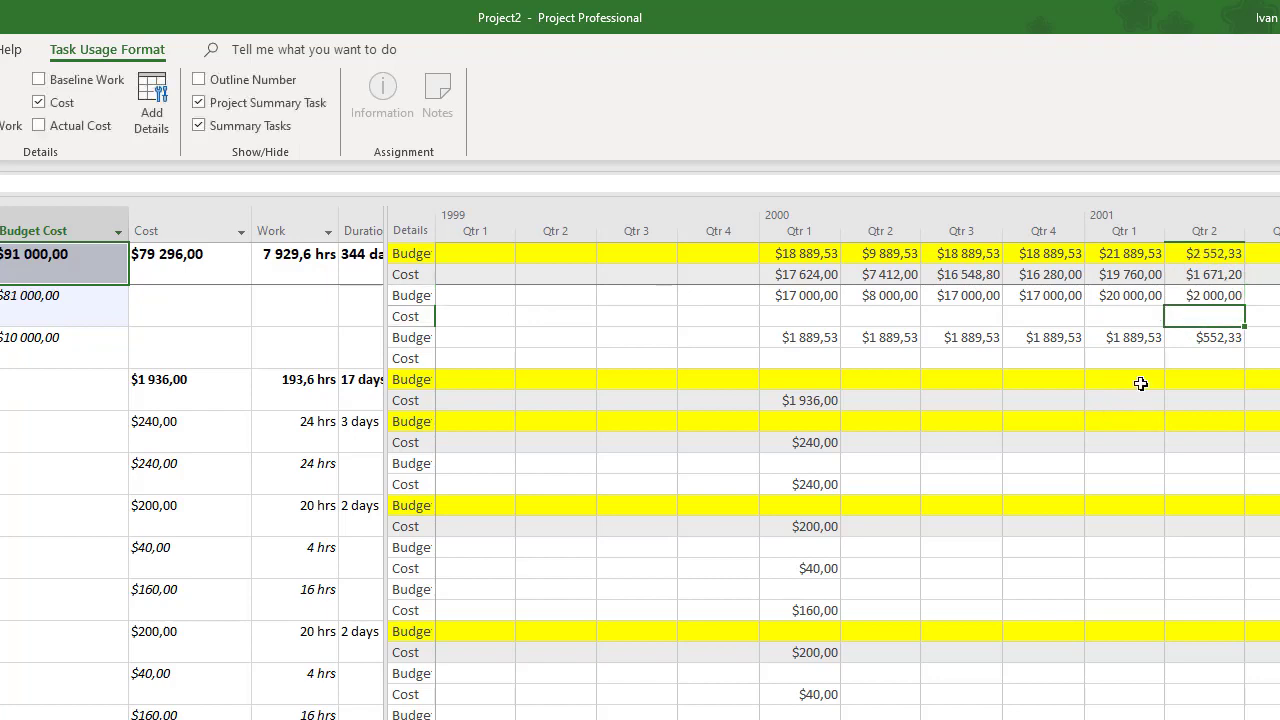
- Set the Risks budget's Budget Cost to 2000 for Qtr 1 2000 and fill that amount across through Qtr 2 2001
click(818, 338)
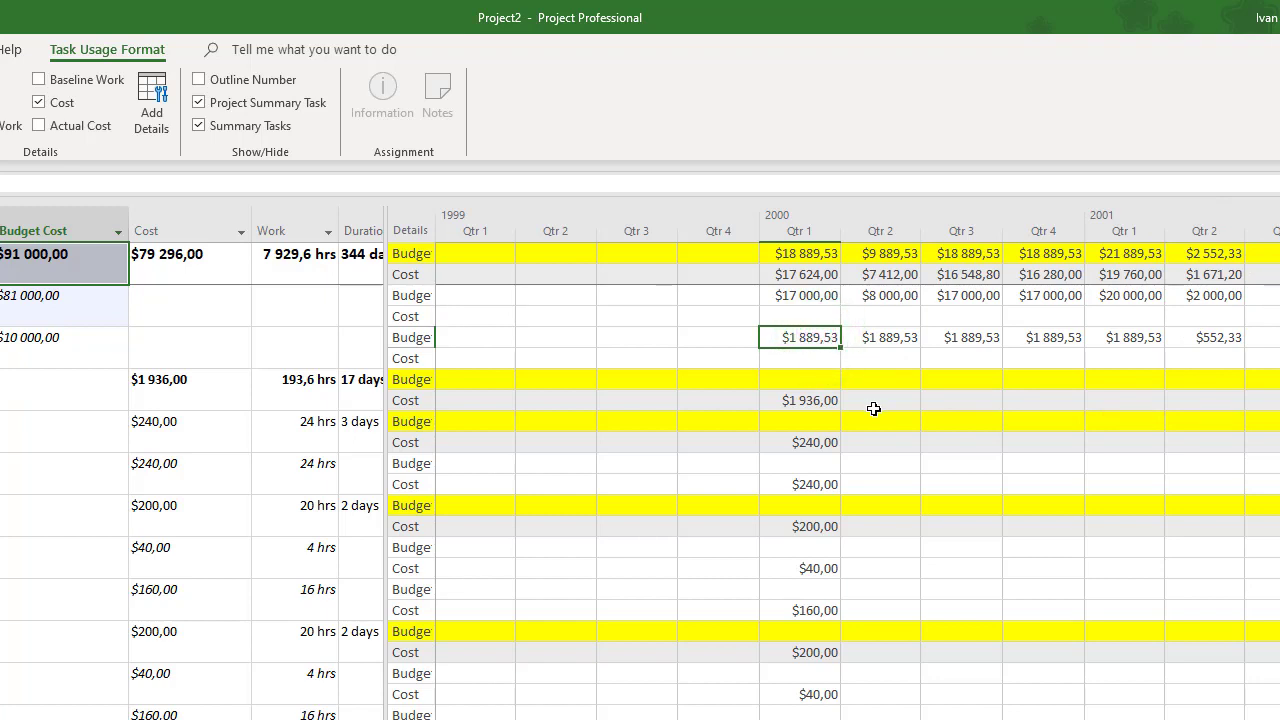
text(2 00)
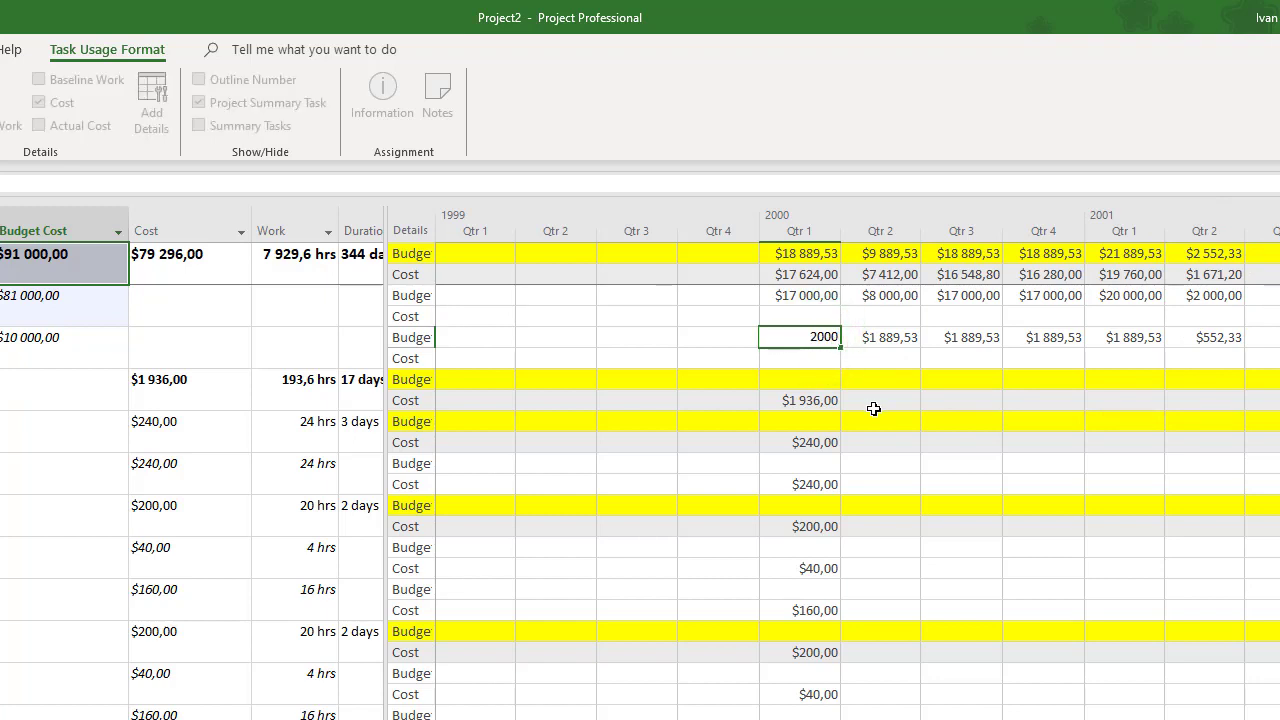
text(0)
key(Return)
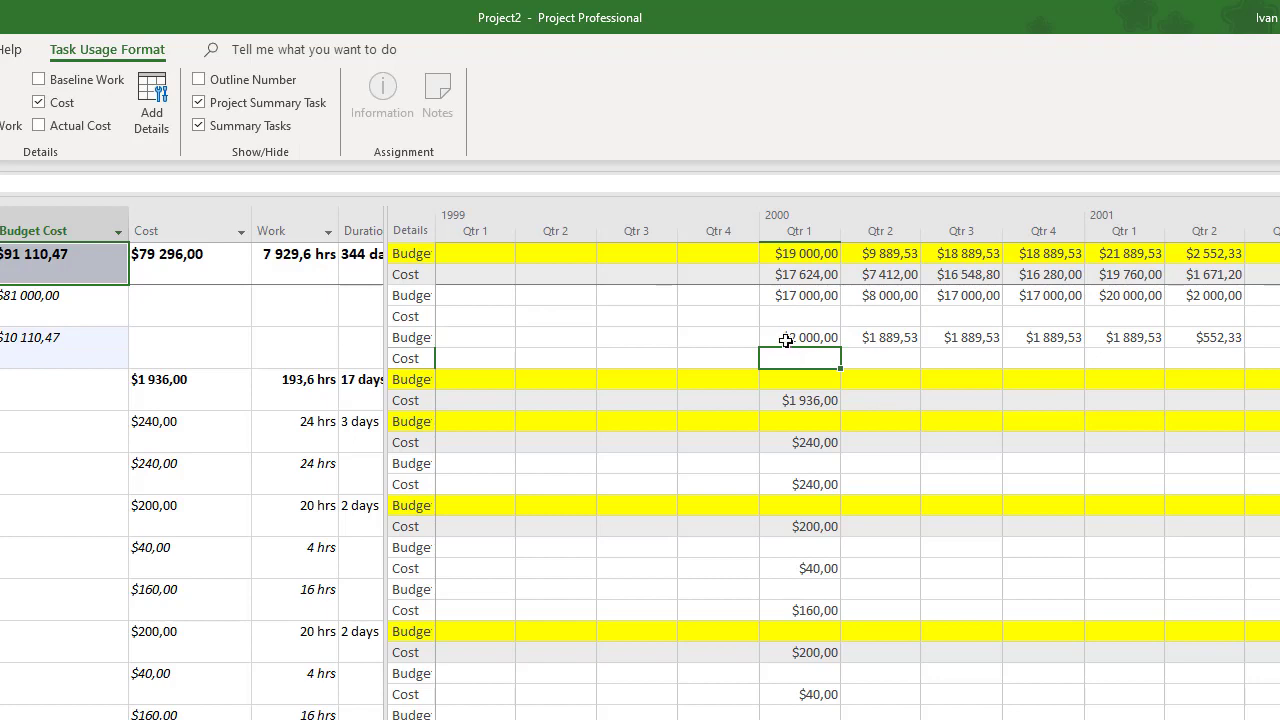
click(787, 338)
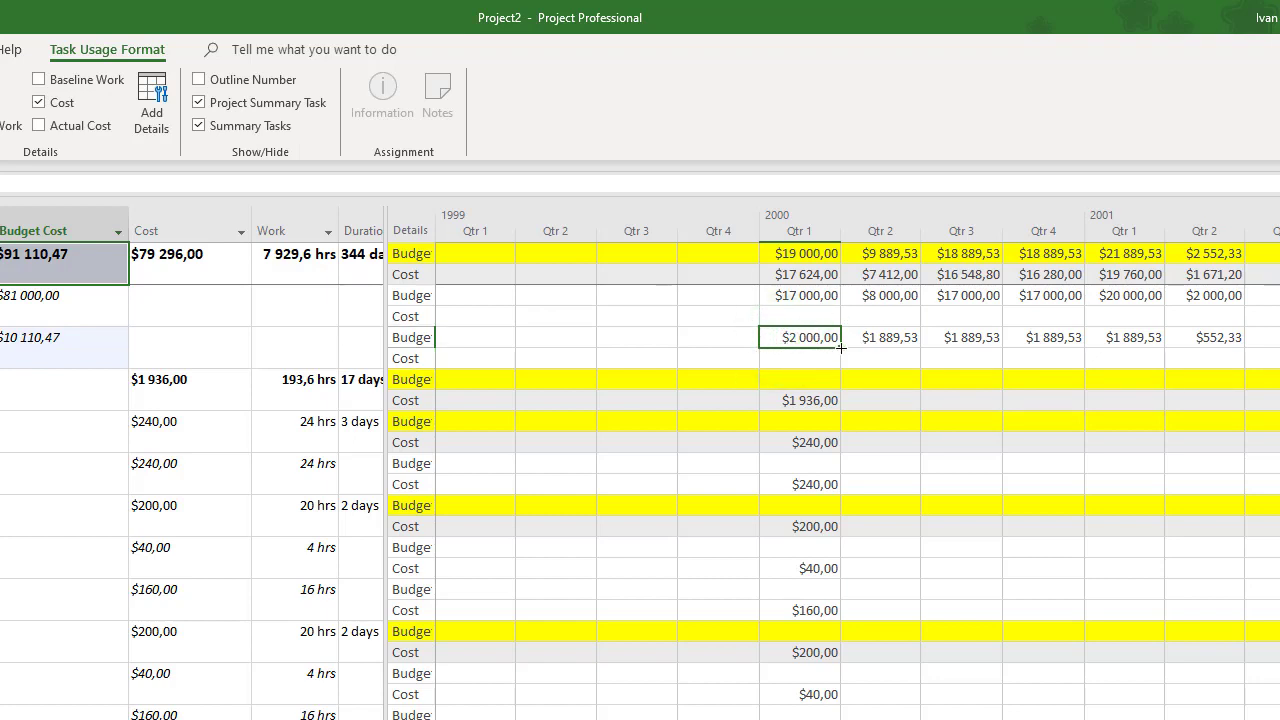
drag(841, 347, 1212, 337)
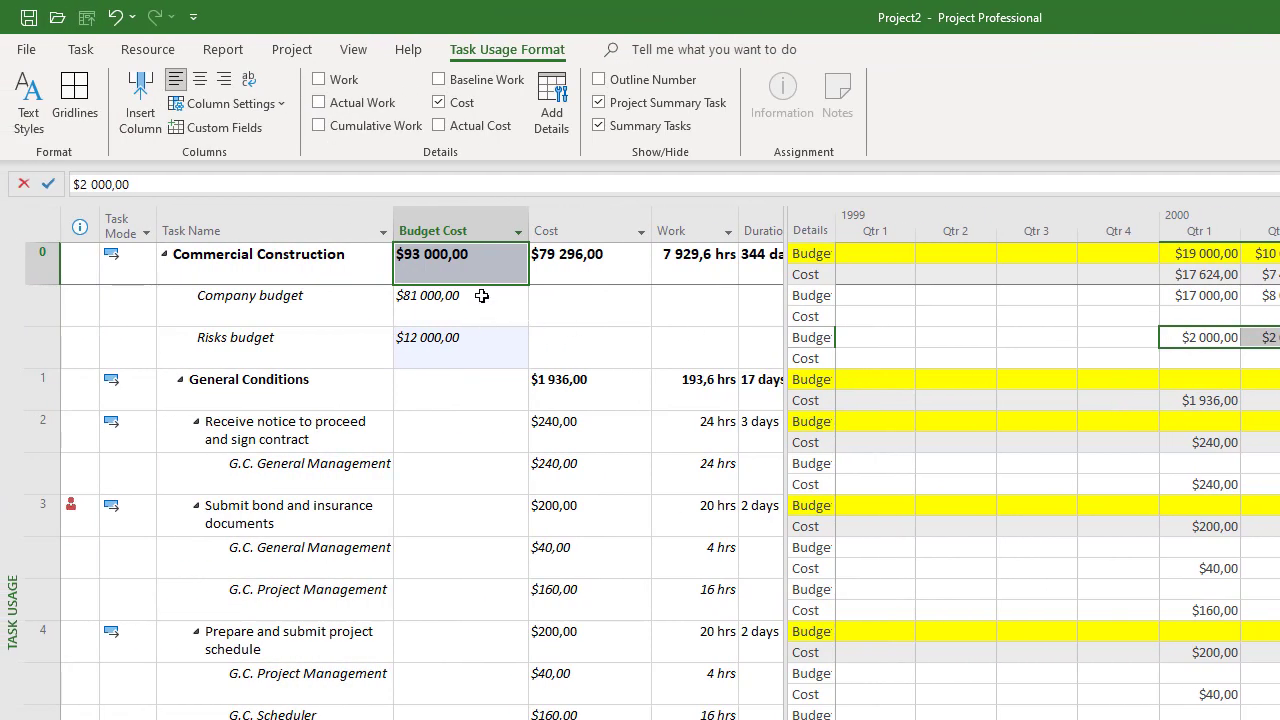
- Review the total Budget Cost of the Company budget, the Risks budget and Commercial Construction in the table
click(109, 300)
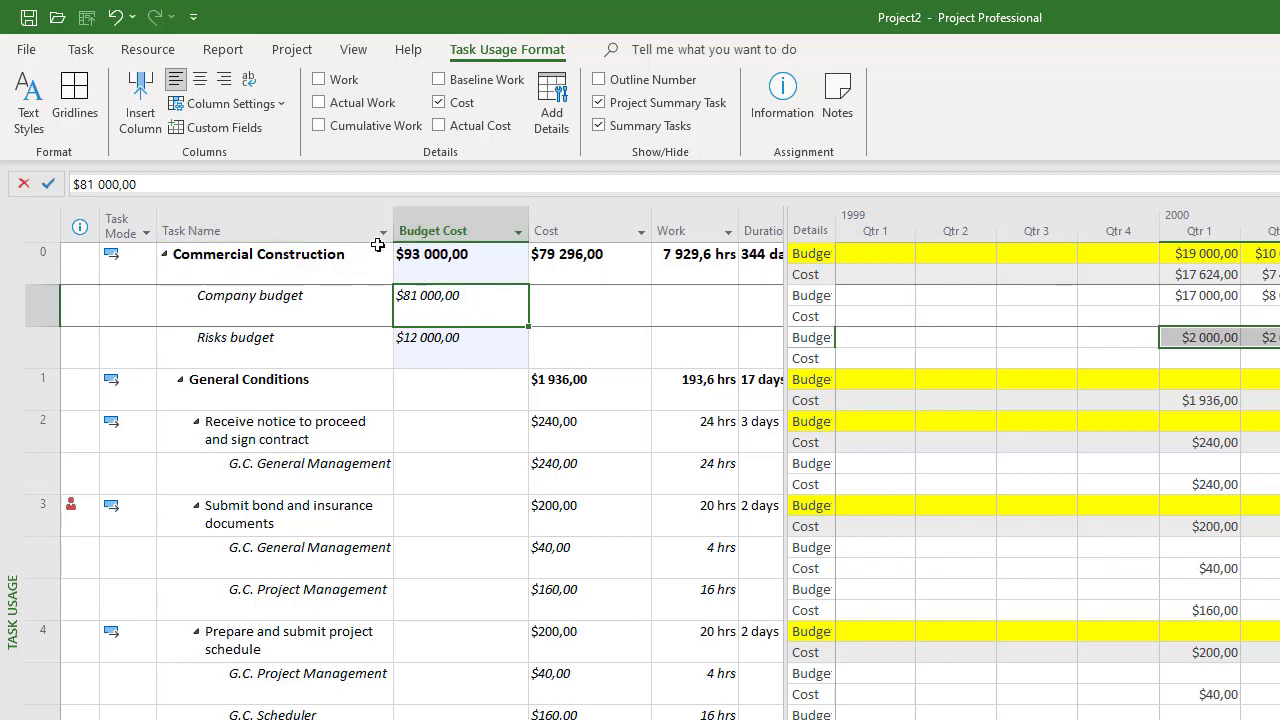
click(281, 297)
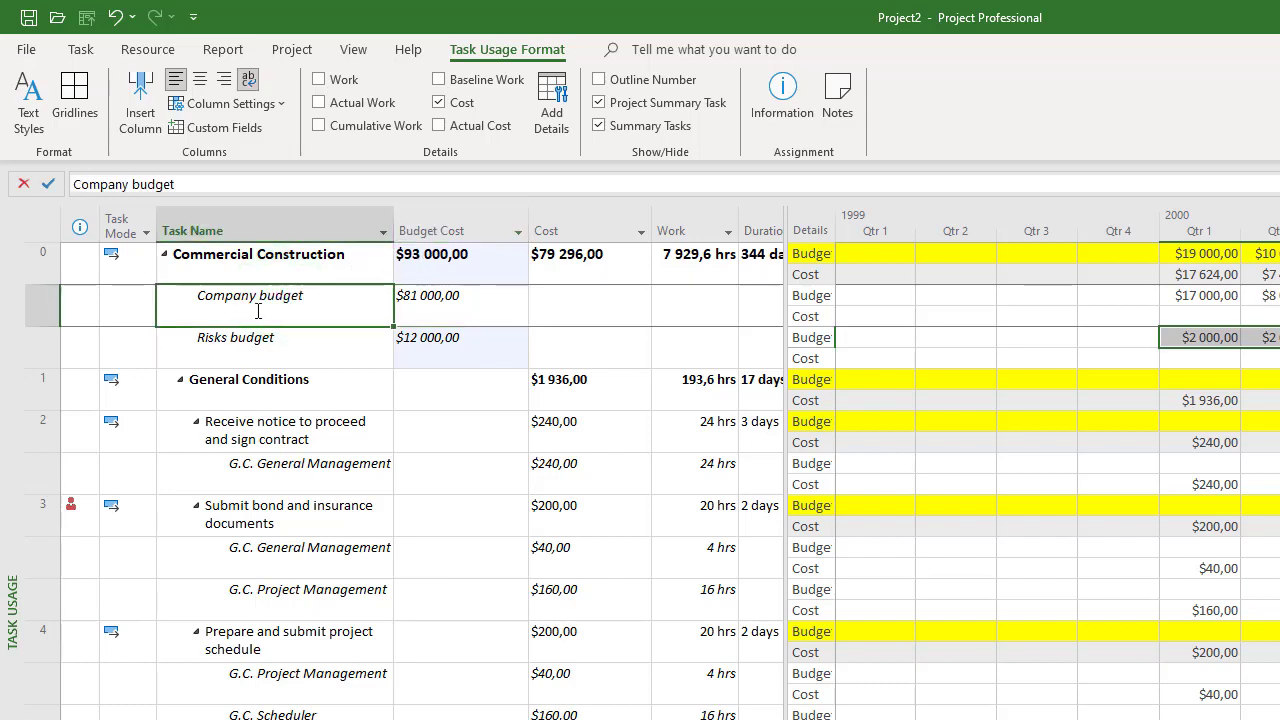
click(470, 270)
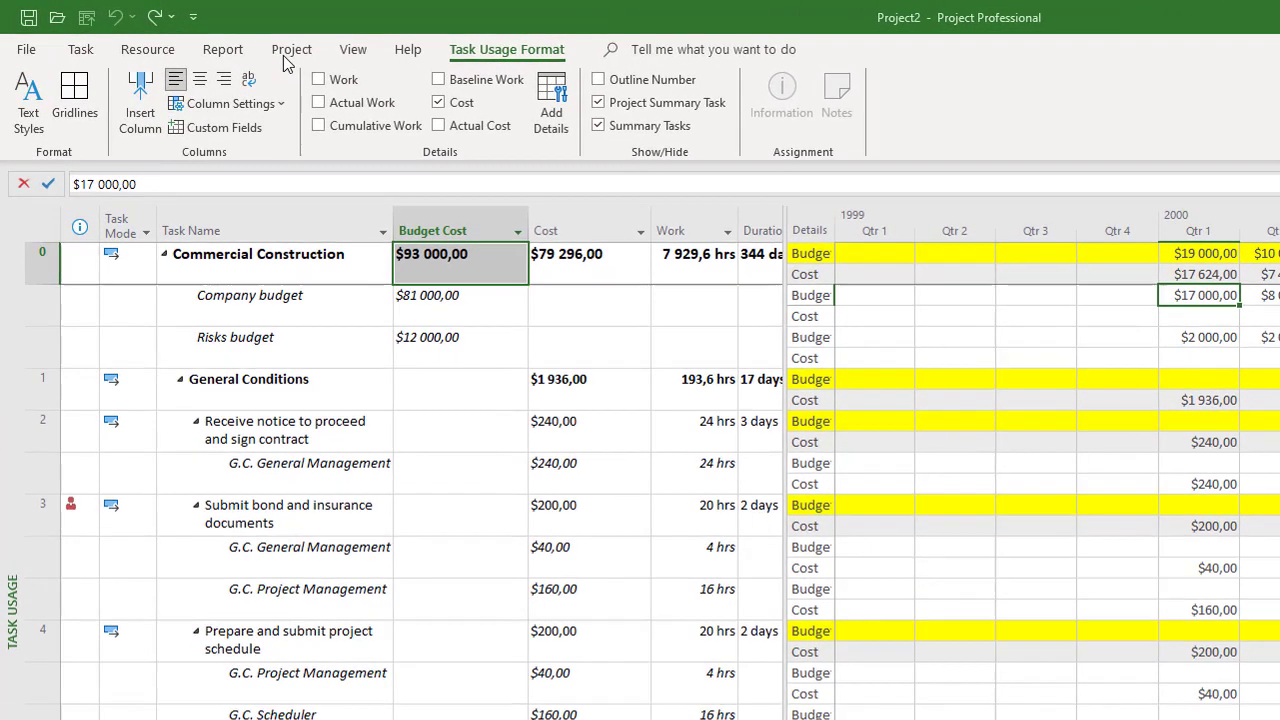
- Save the schedule and budgets as the default Baseline for the entire project
click(191, 34)
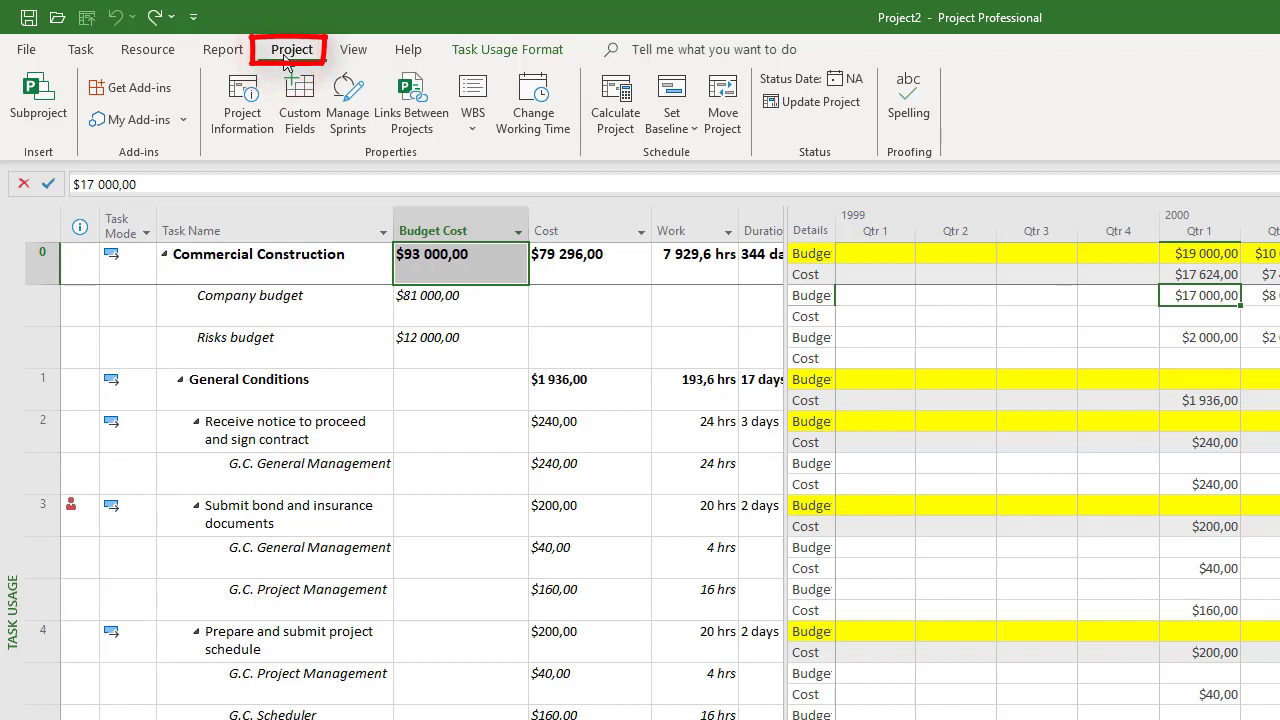
click(690, 130)
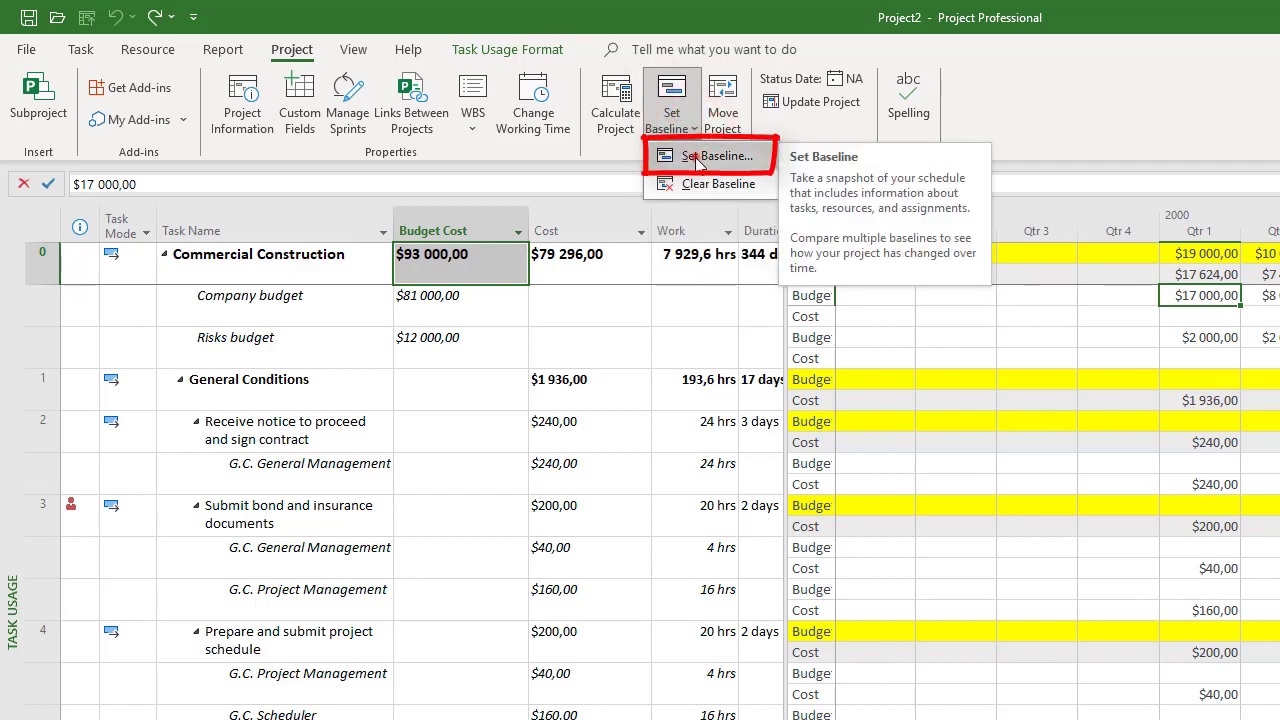
click(697, 157)
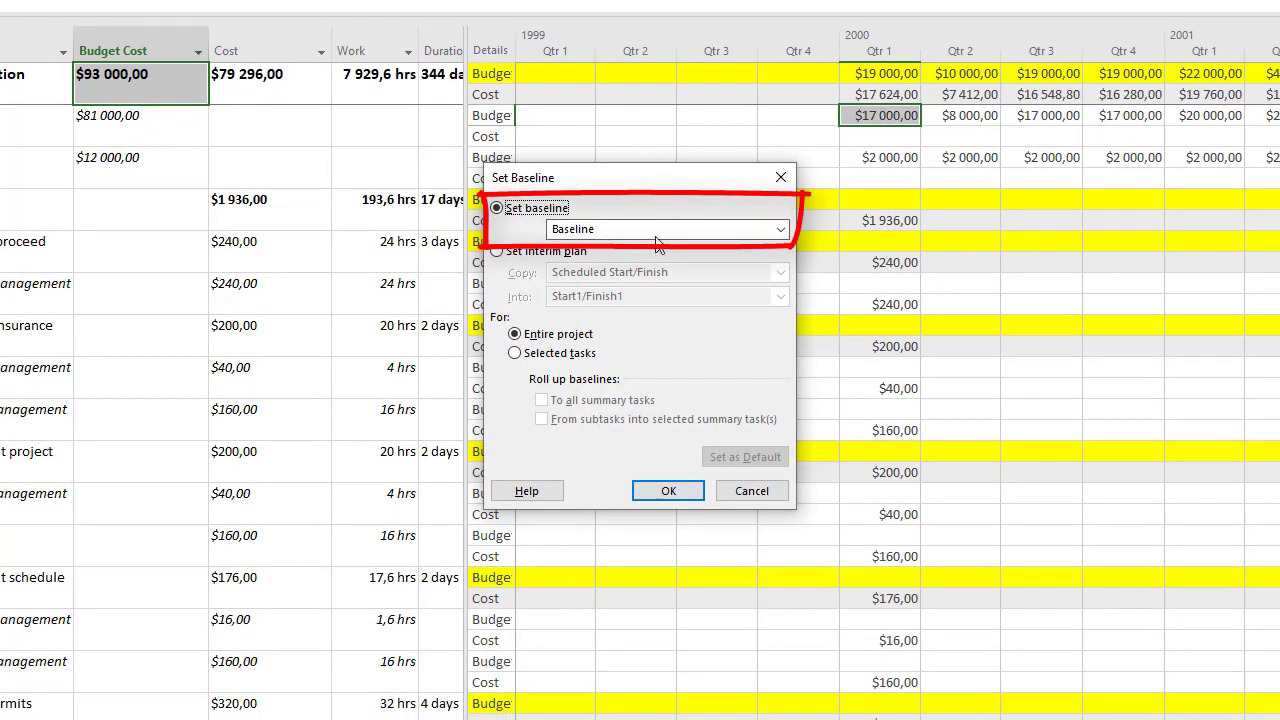
click(663, 502)
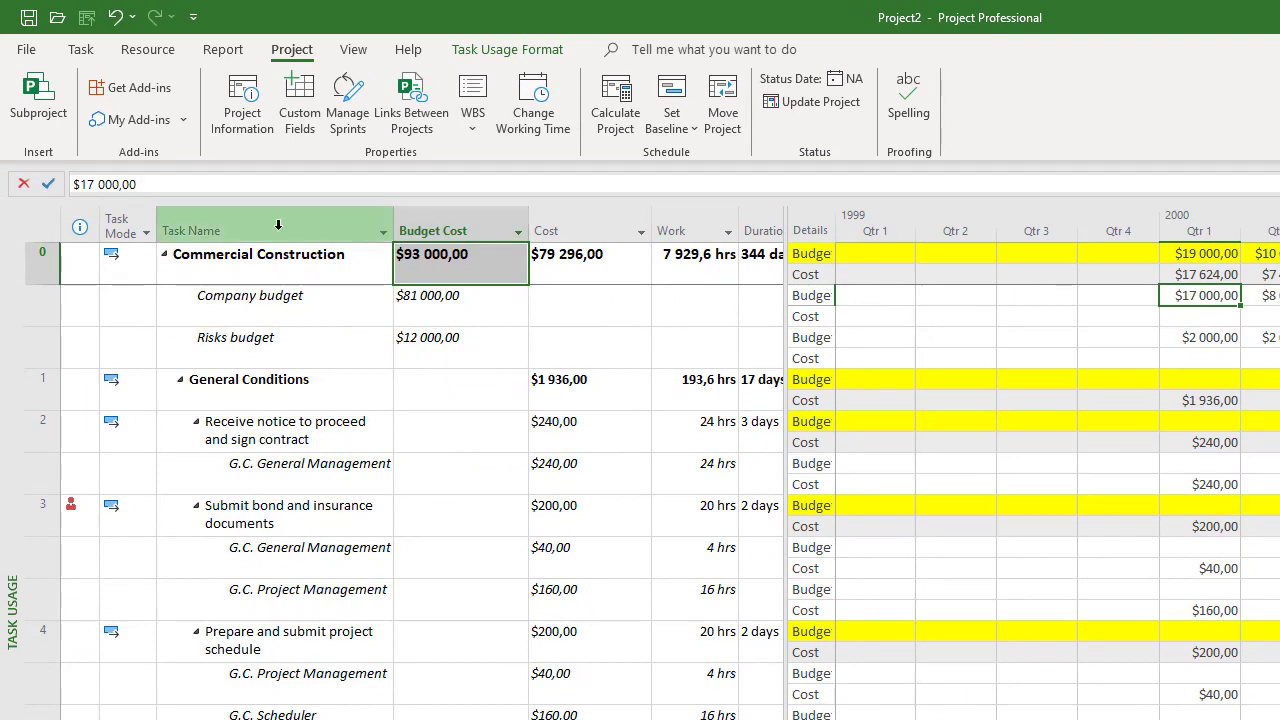
- Insert a Baseline Budget Cost column before the Budget Cost column in the task table
right_click(446, 218)
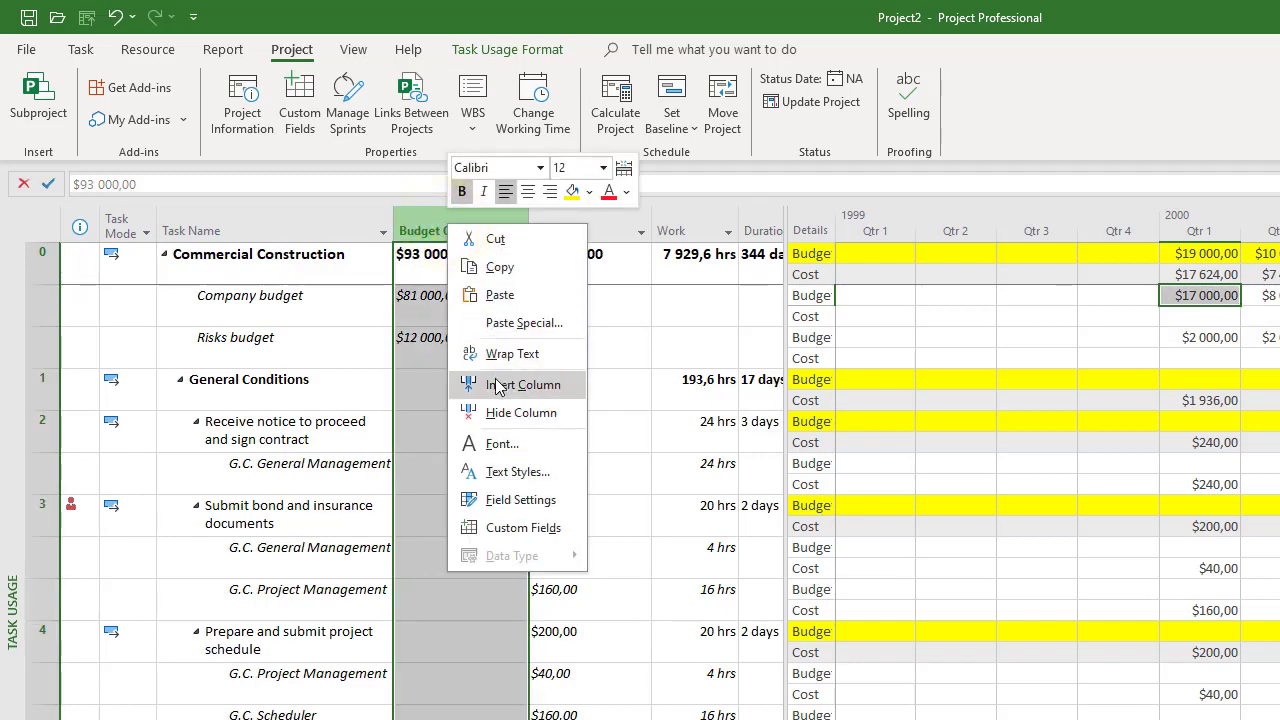
click(497, 385)
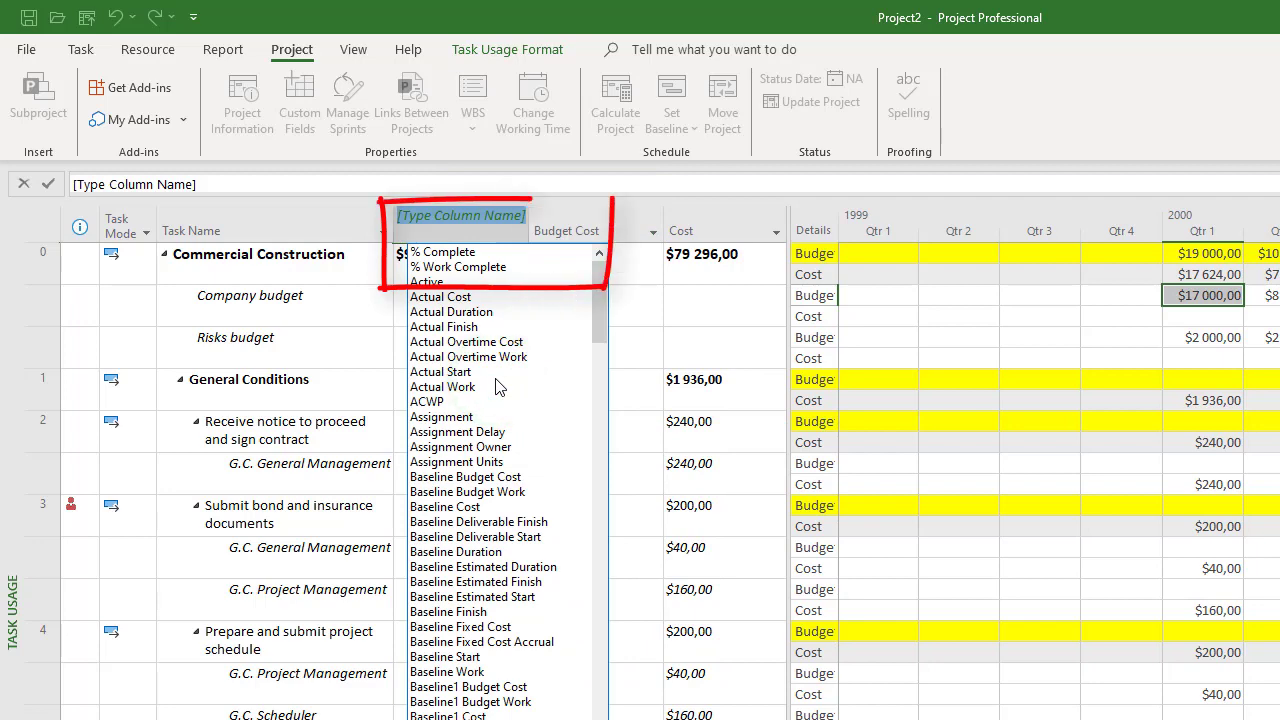
text(Budget Cost)
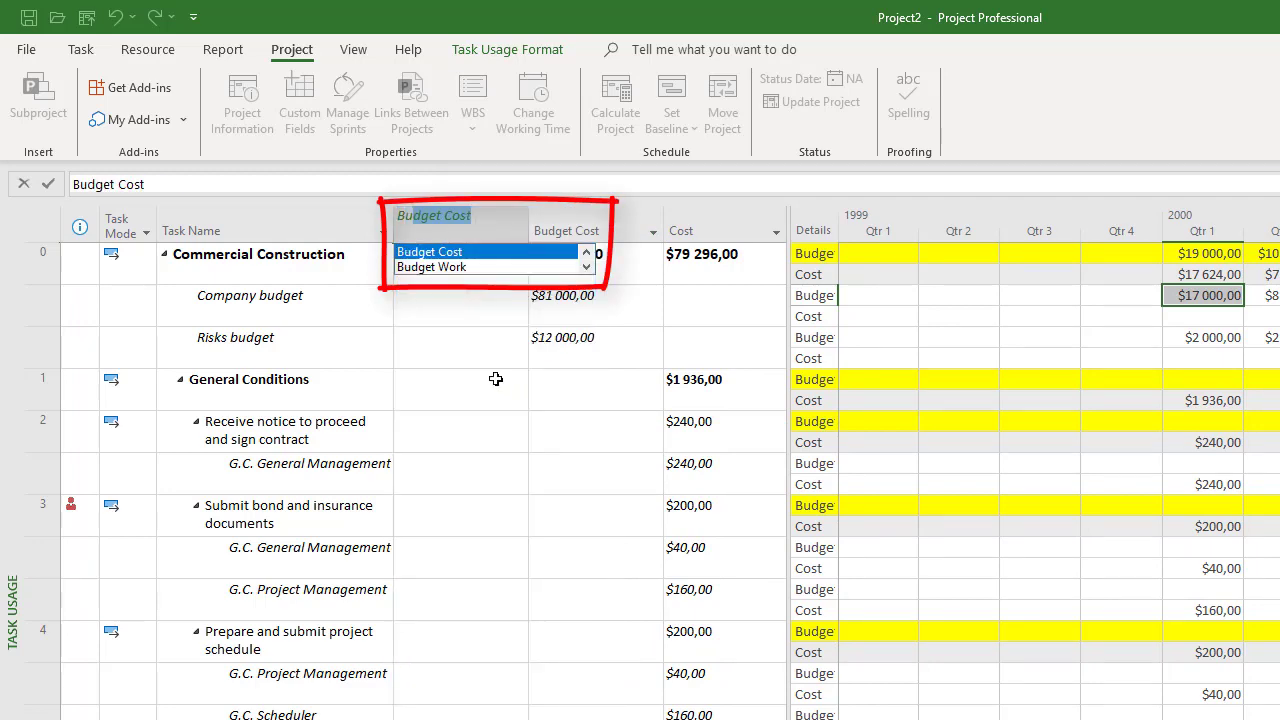
text(Baseline)
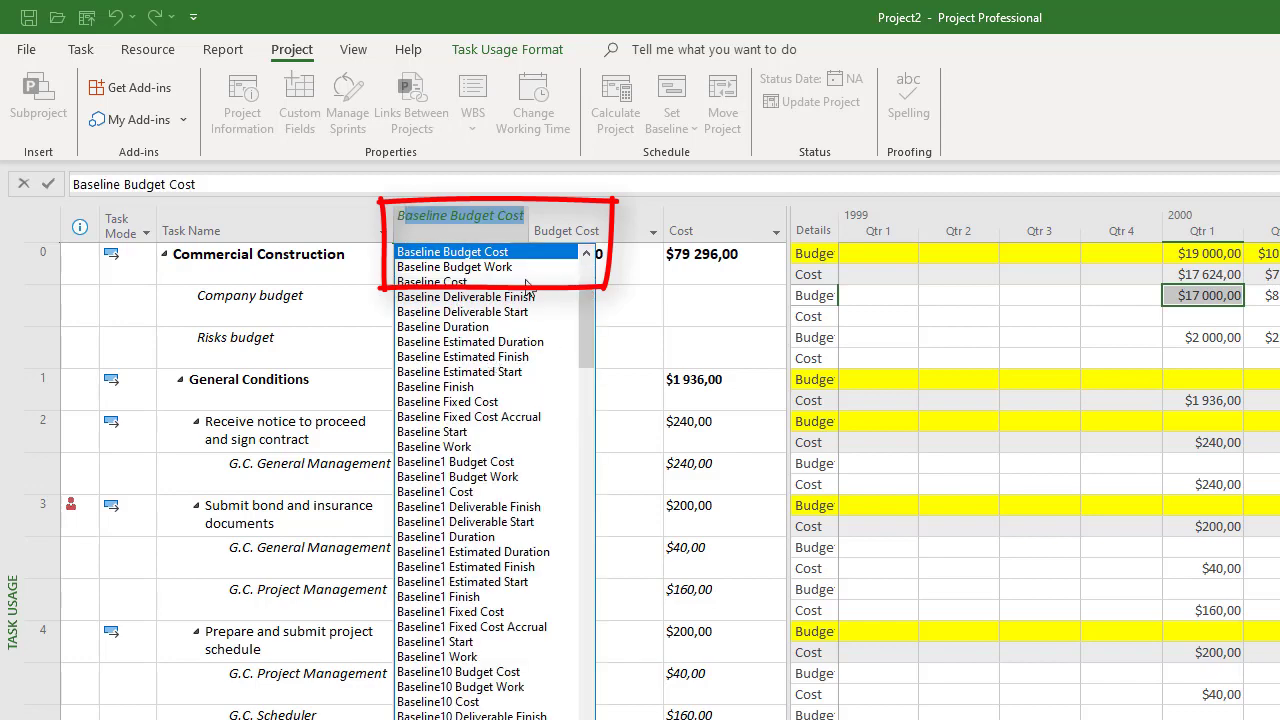
click(488, 252)
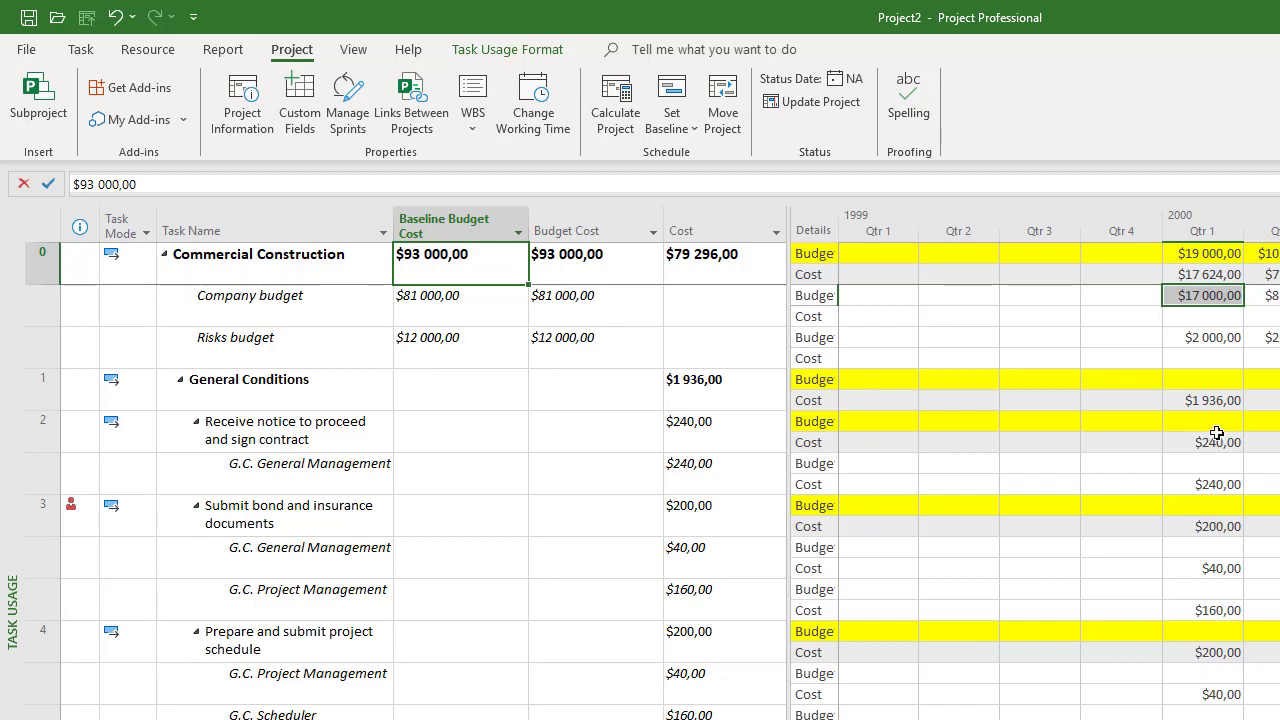
- Add the Baseline Budget Cost field to the shown usage details and order it directly above Budget Cost
click(508, 60)
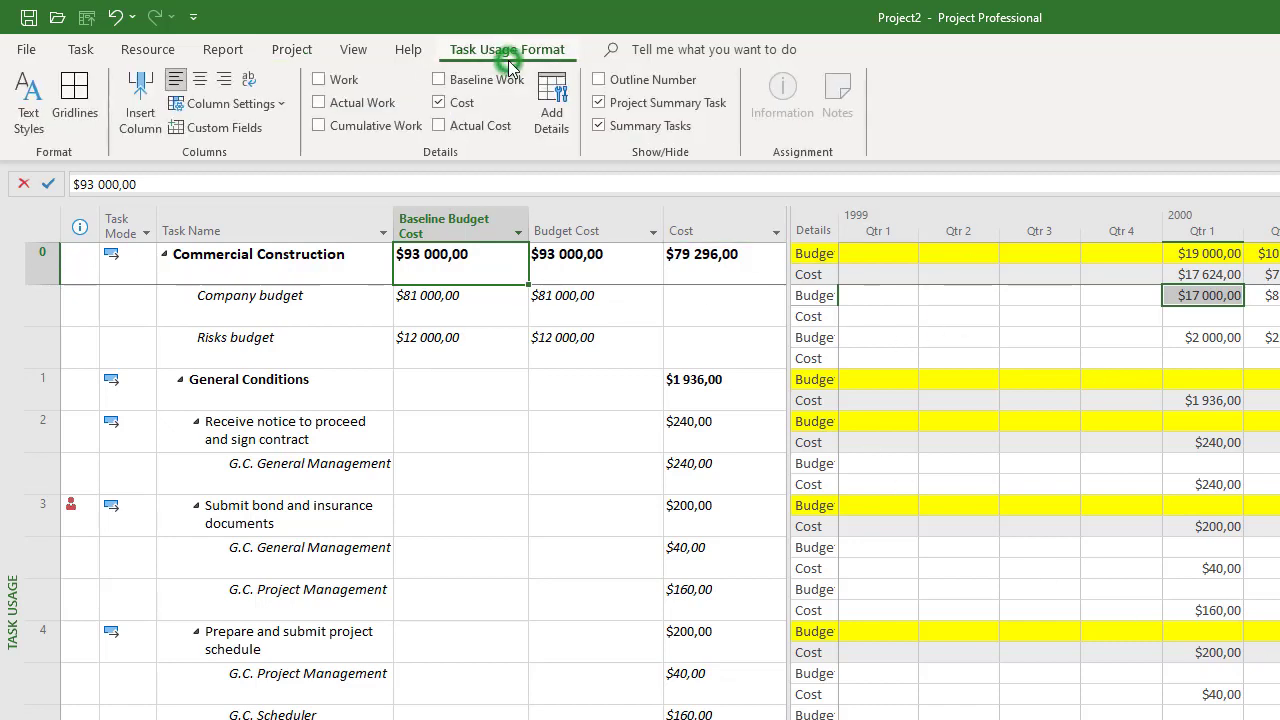
click(545, 100)
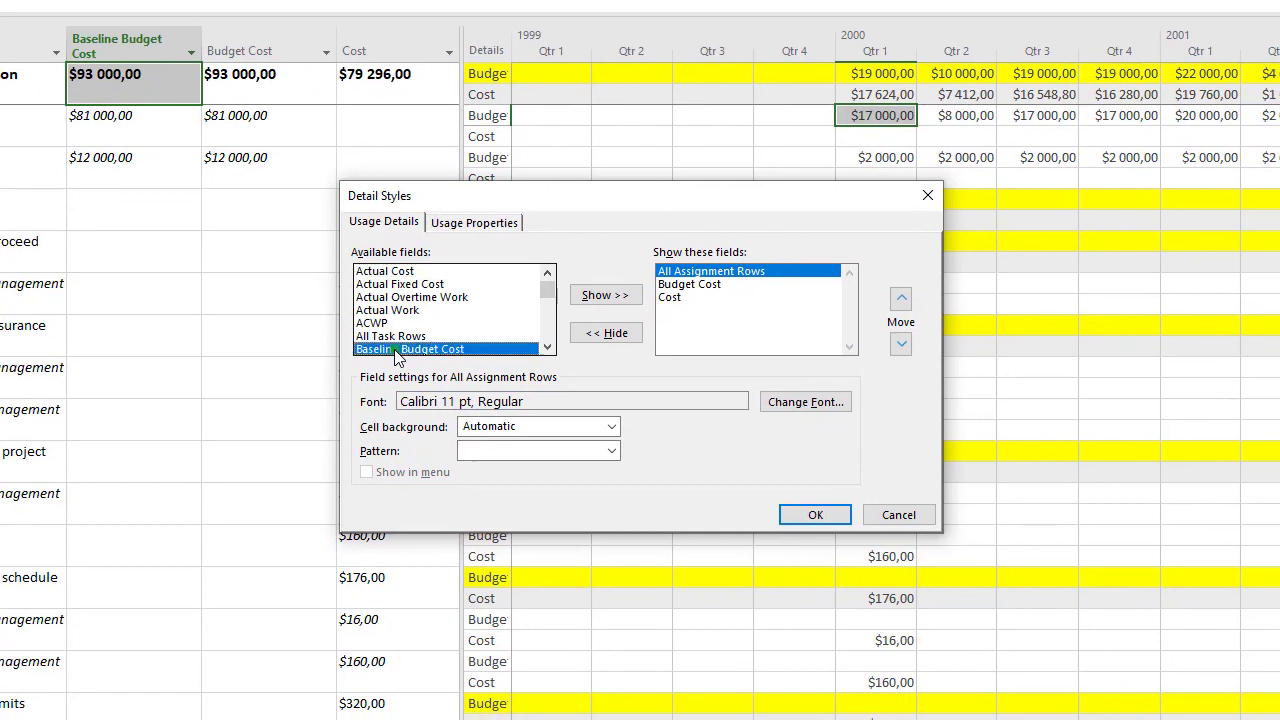
click(780, 525)
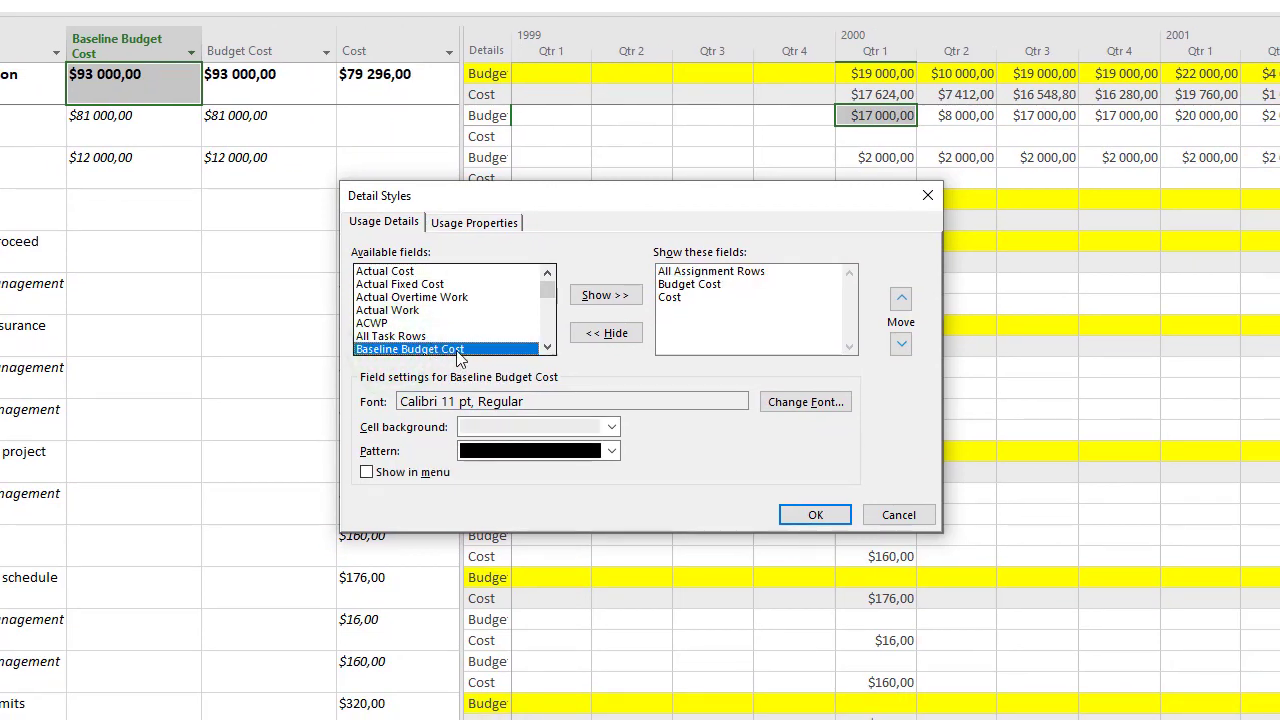
click(603, 298)
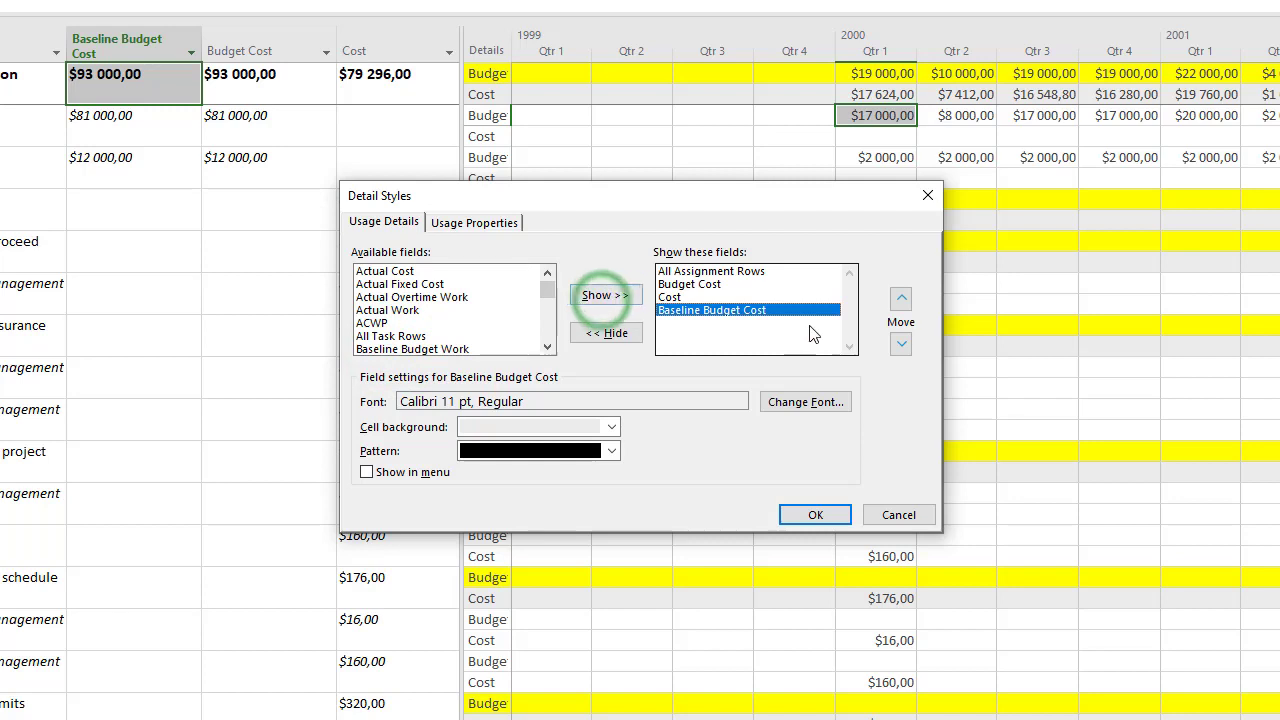
click(900, 299)
click(900, 299)
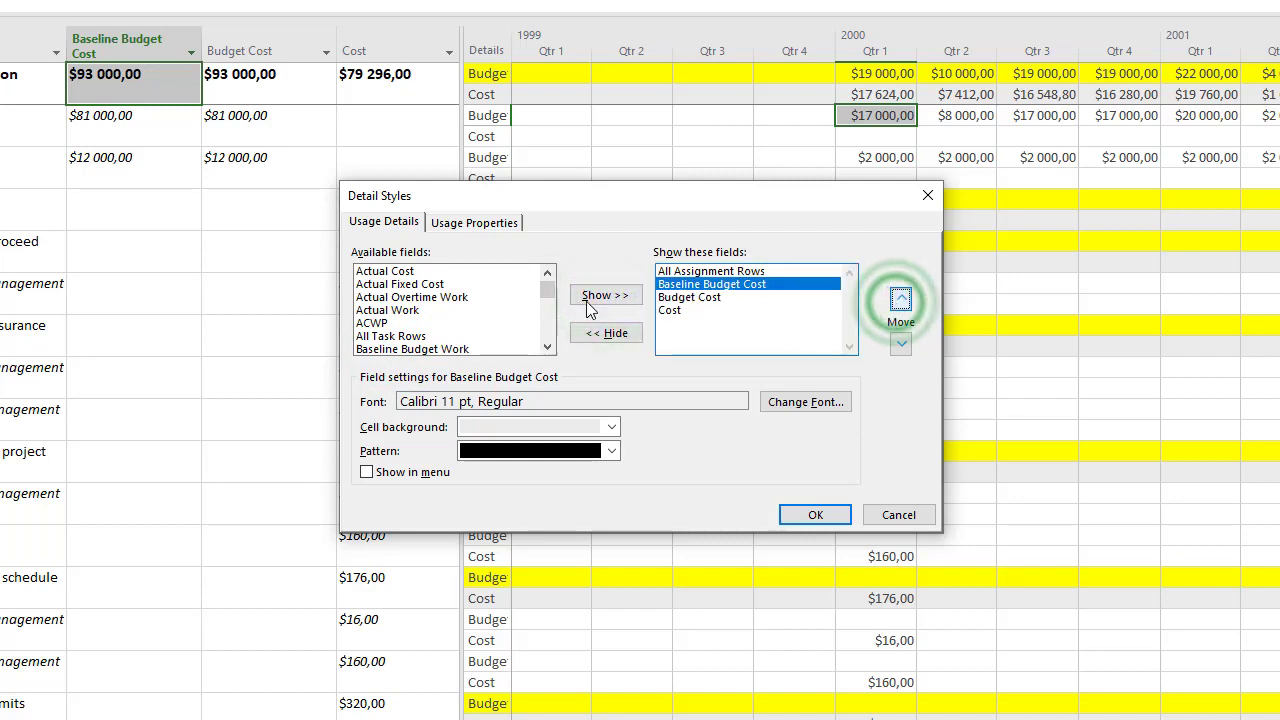
- Give the Baseline Budget Cost detail row a light green cell background and apply the detail styles
click(612, 427)
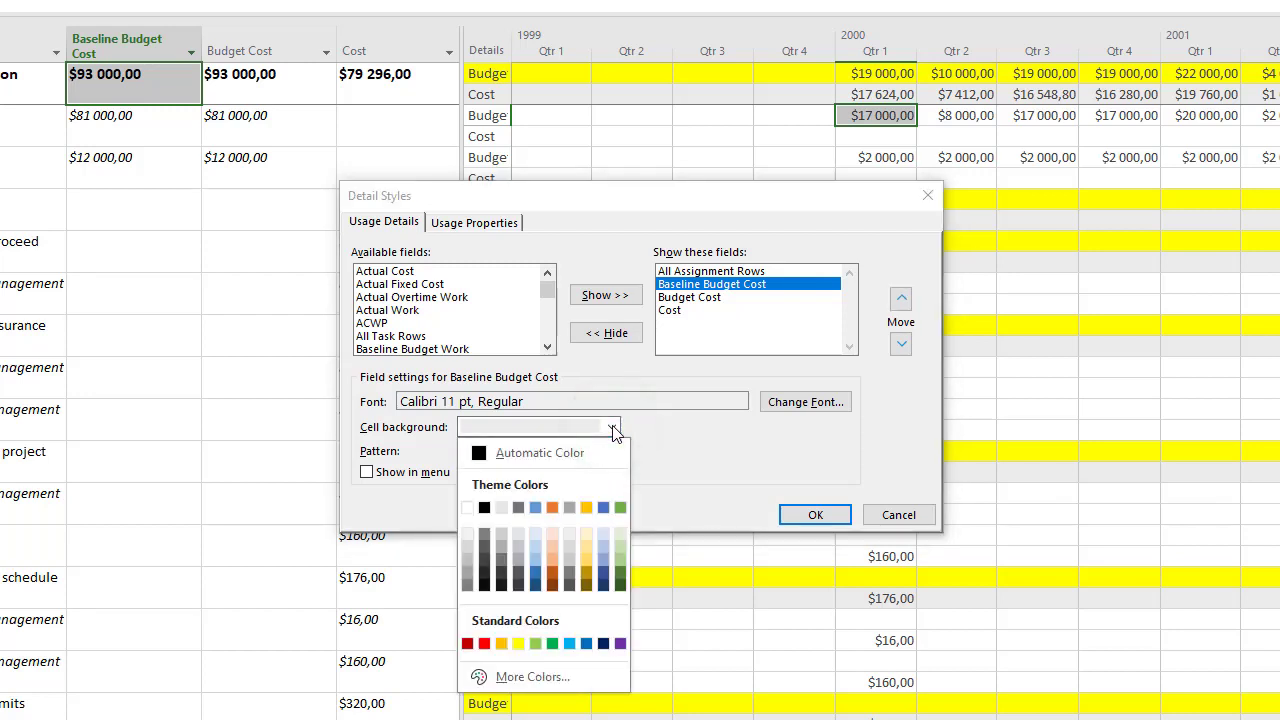
click(619, 537)
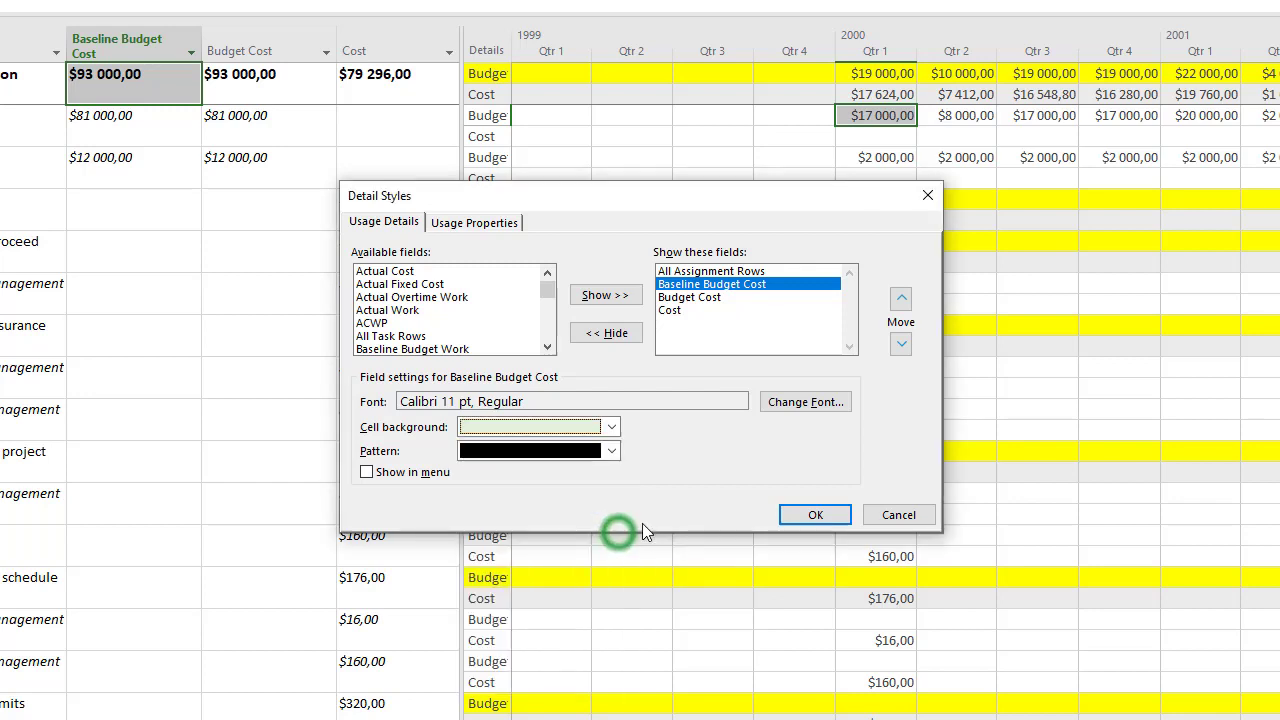
click(808, 516)
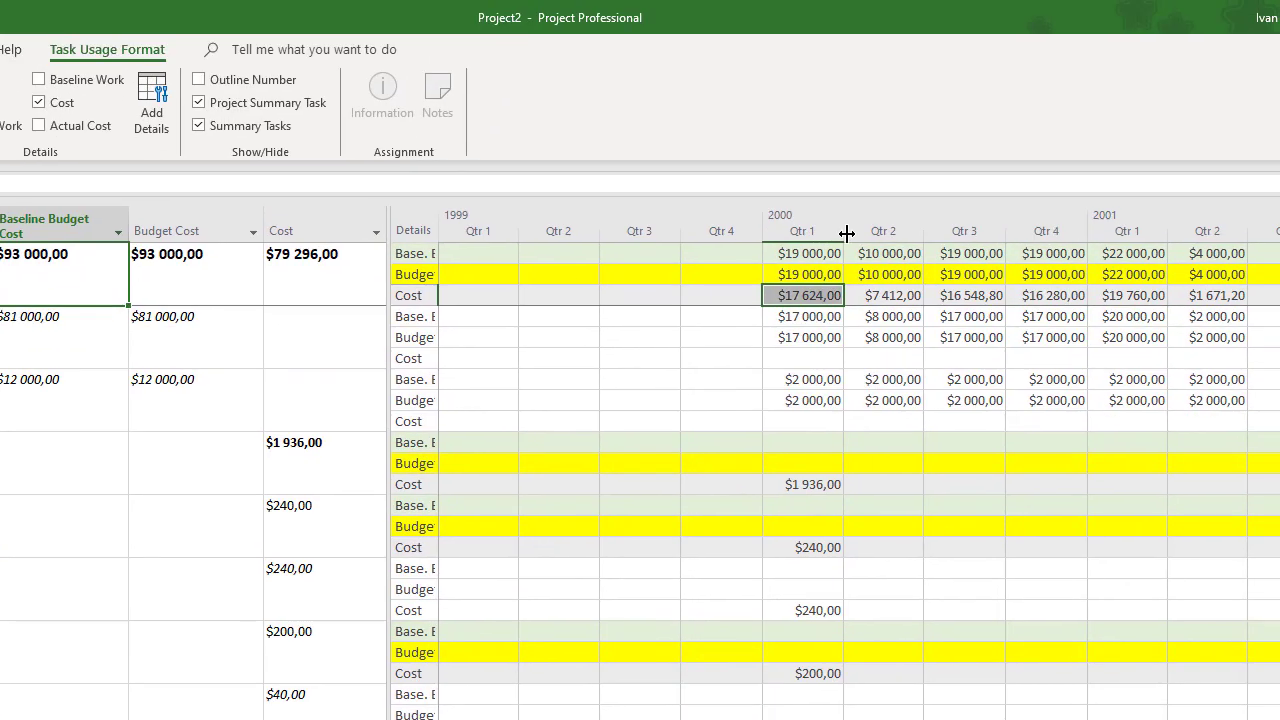
- Widen the quarter columns and the Details column, and inspect the Commercial Construction baseline budget, budget and cost rows
drag(917, 51, 930, 51)
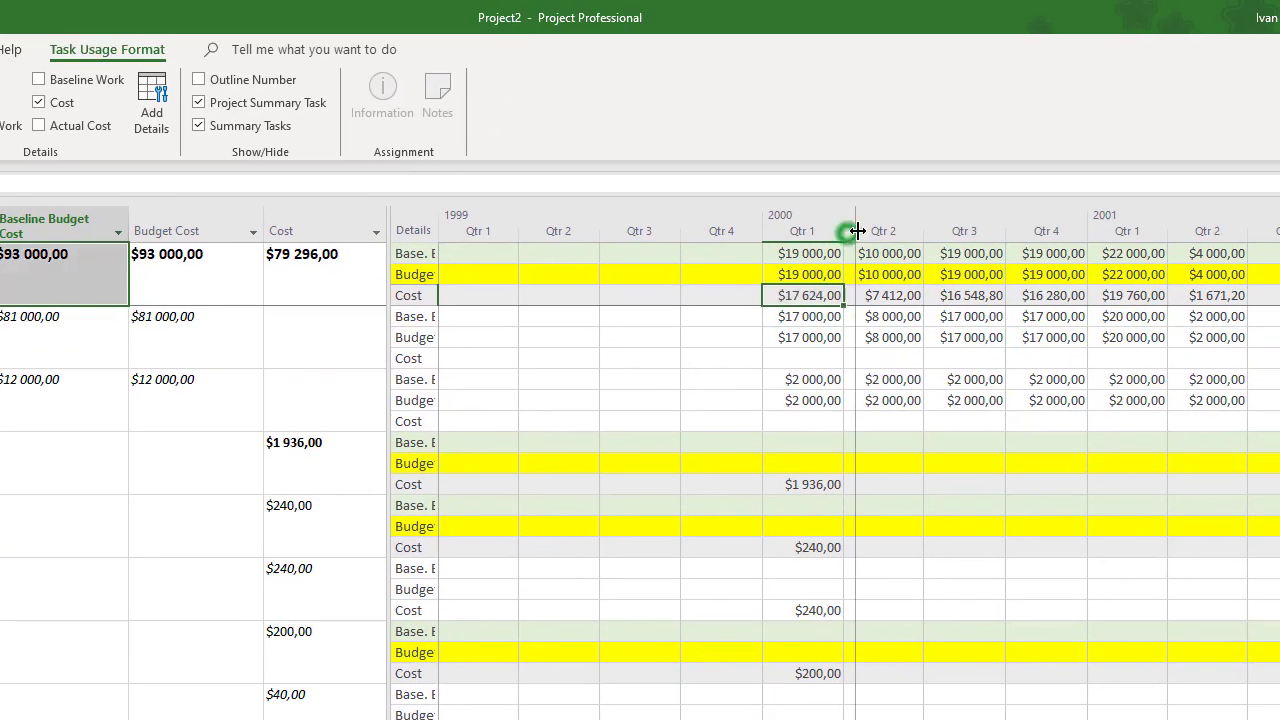
drag(857, 231, 857, 232)
drag(434, 222, 546, 230)
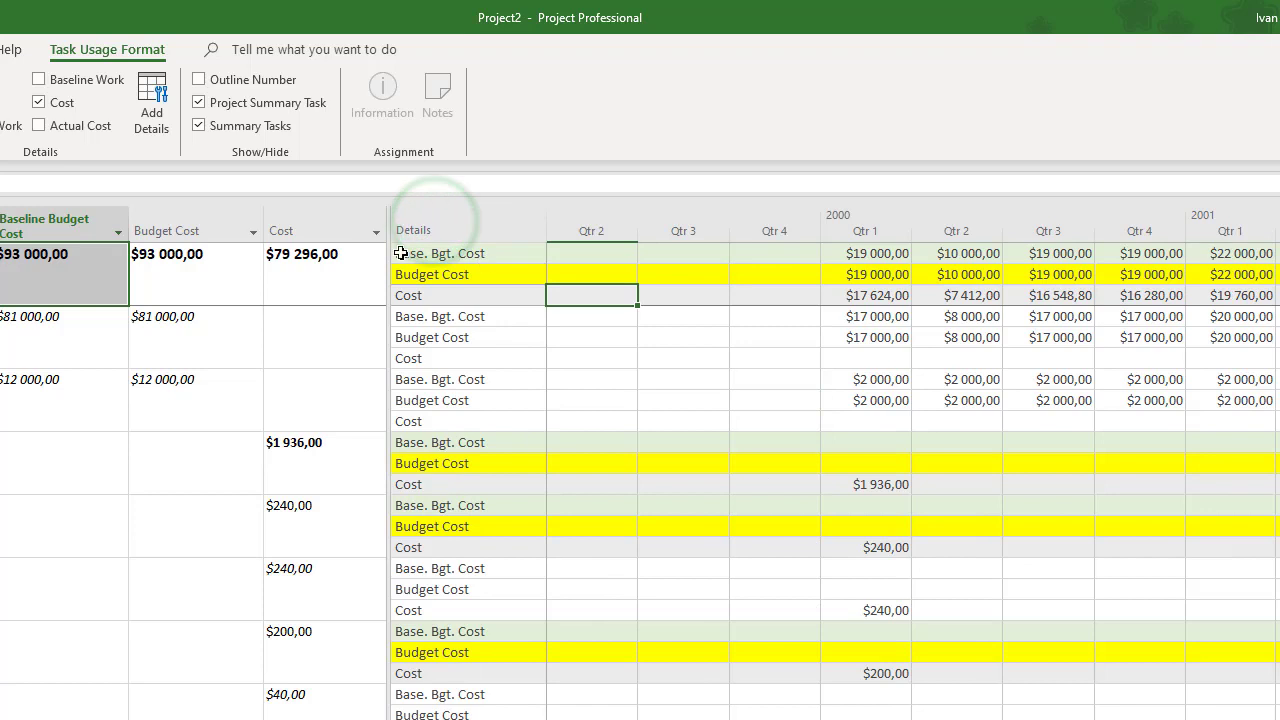
click(479, 254)
click(457, 276)
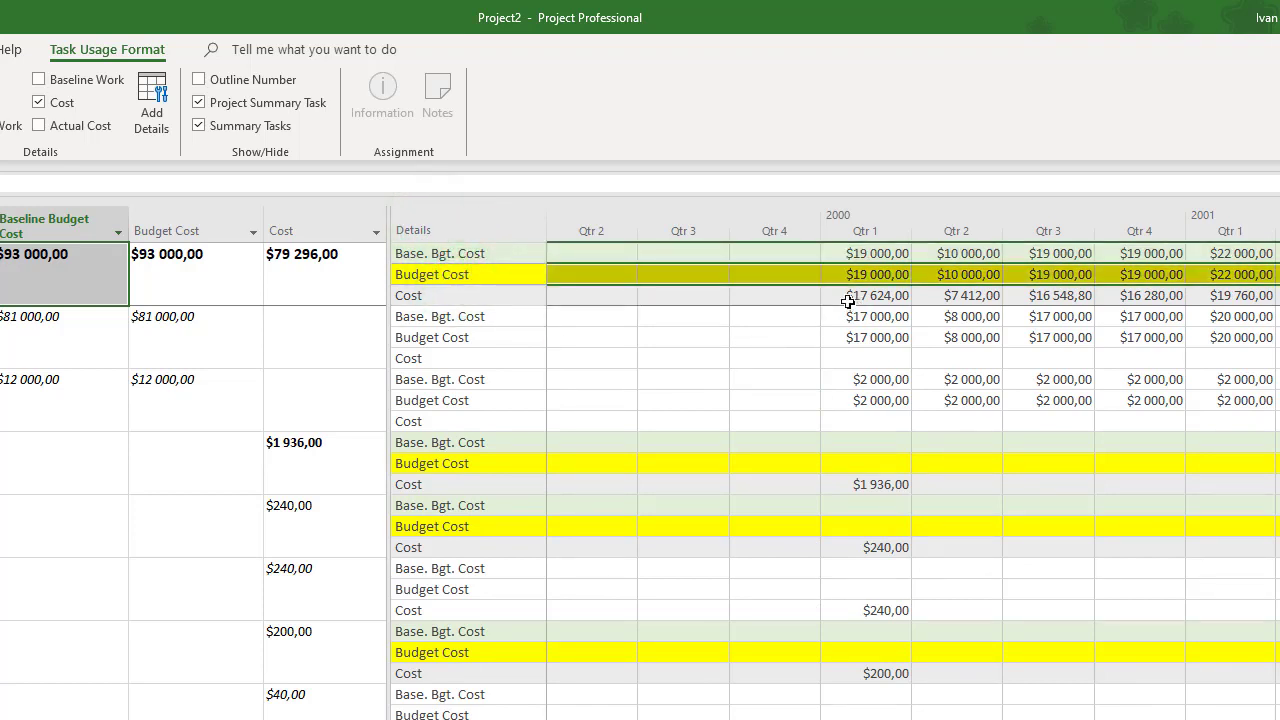
click(490, 292)
- Set the Company budget's Budget Cost for Qtr 1 2000 to 15000
click(857, 339)
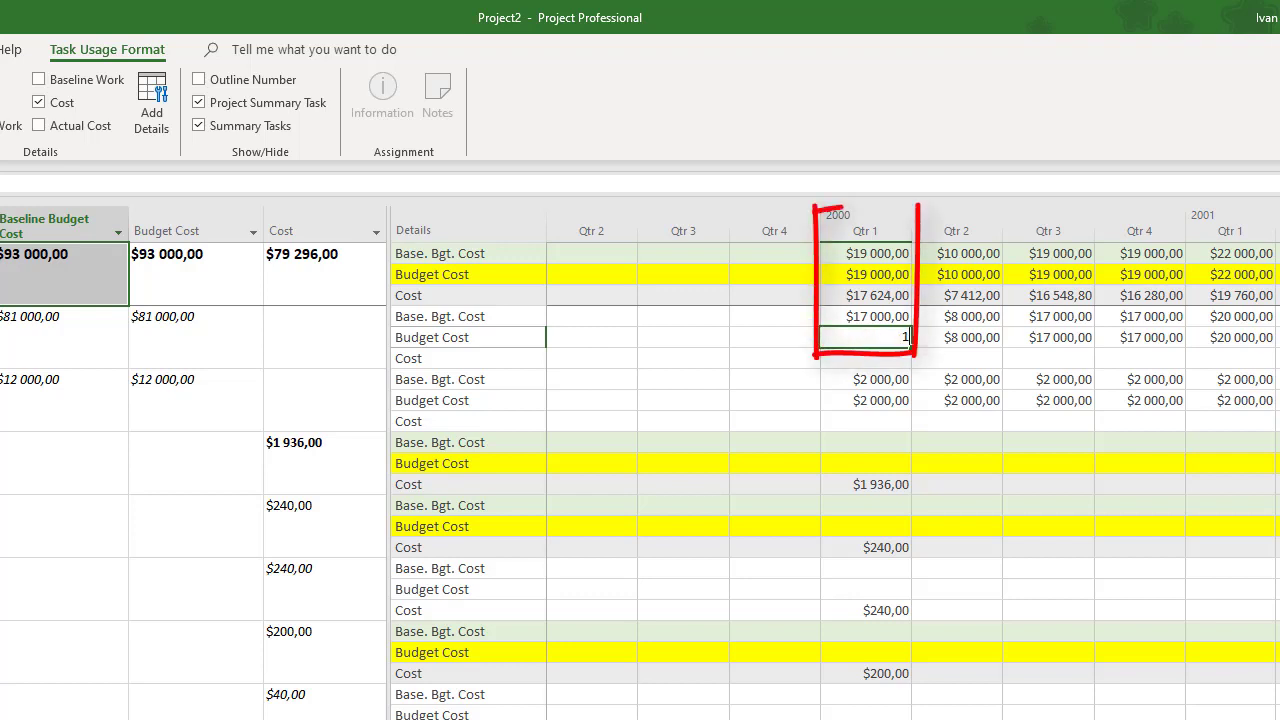
text(15000)
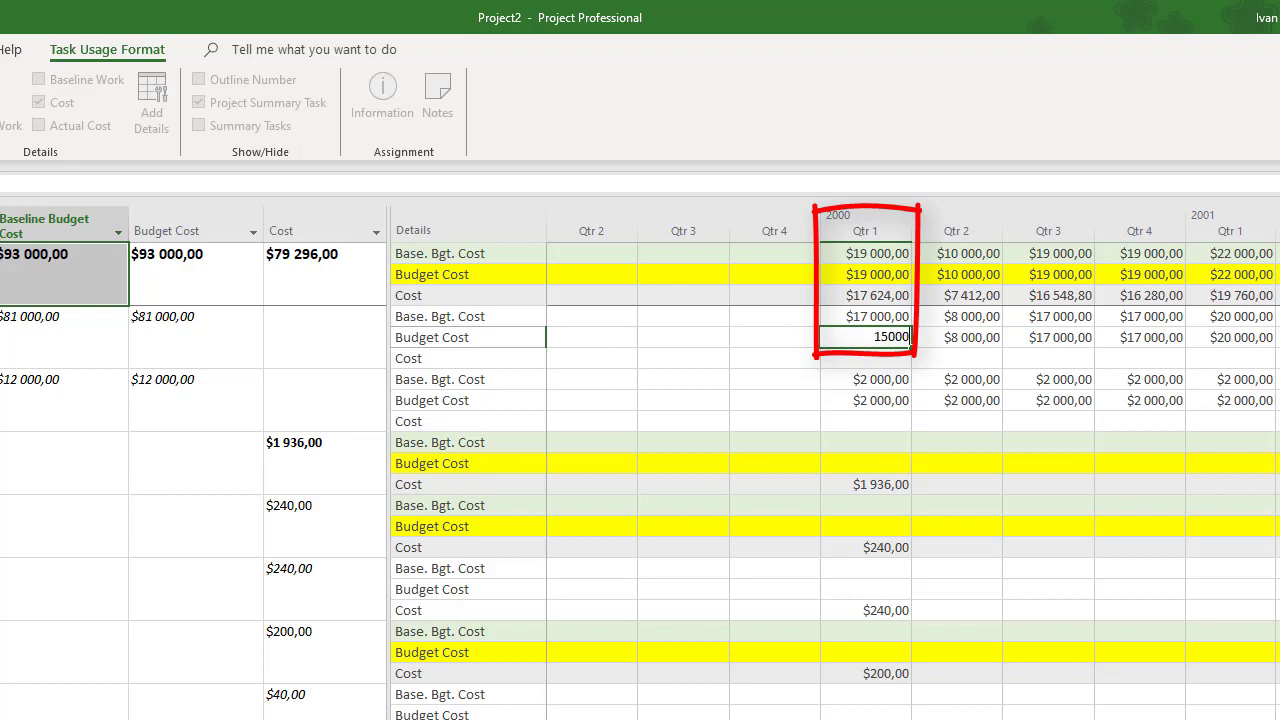
key(Return)
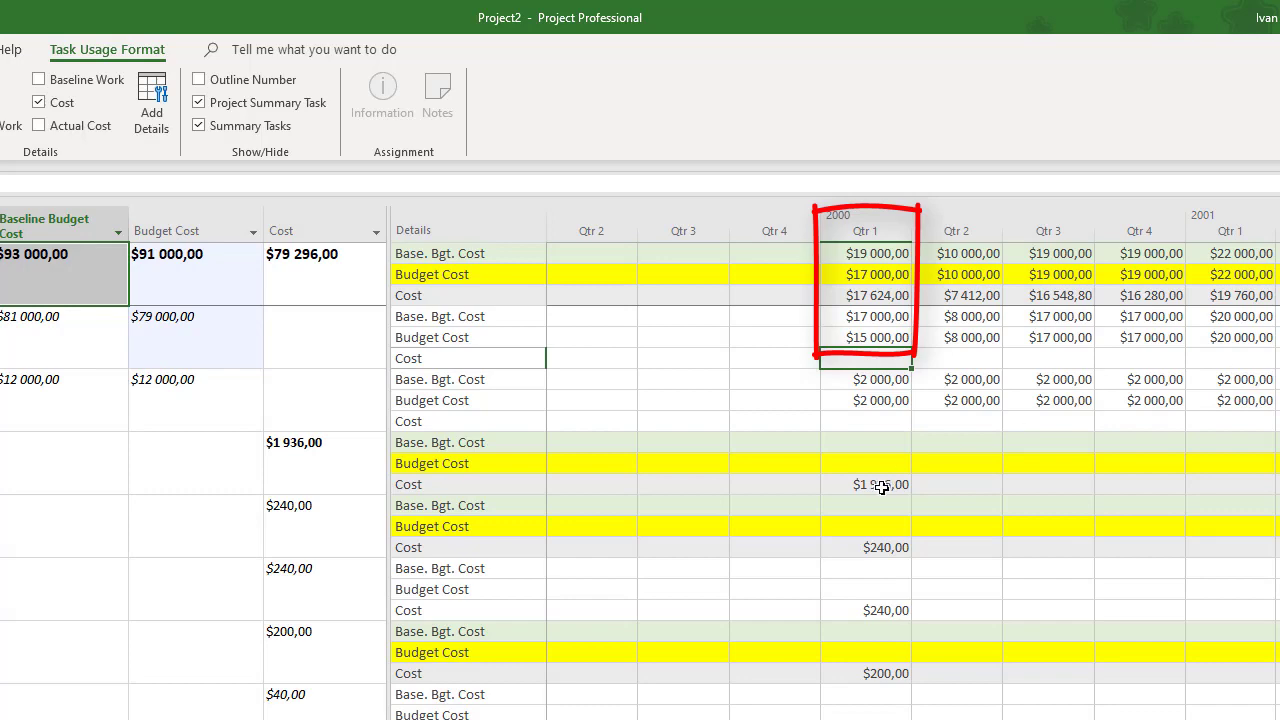
- Compare the Budget Cost with the Baseline Budget Cost for Qtr 1 2000 and in the Company budget's totals
click(876, 338)
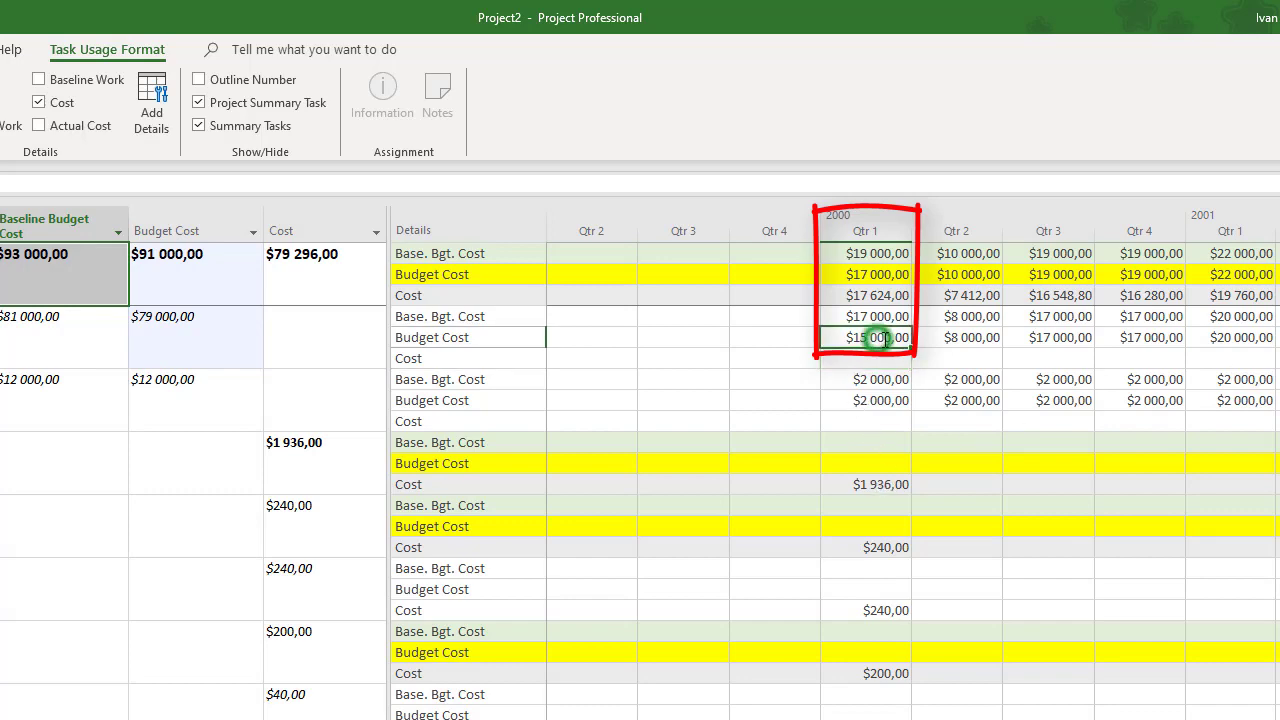
click(872, 274)
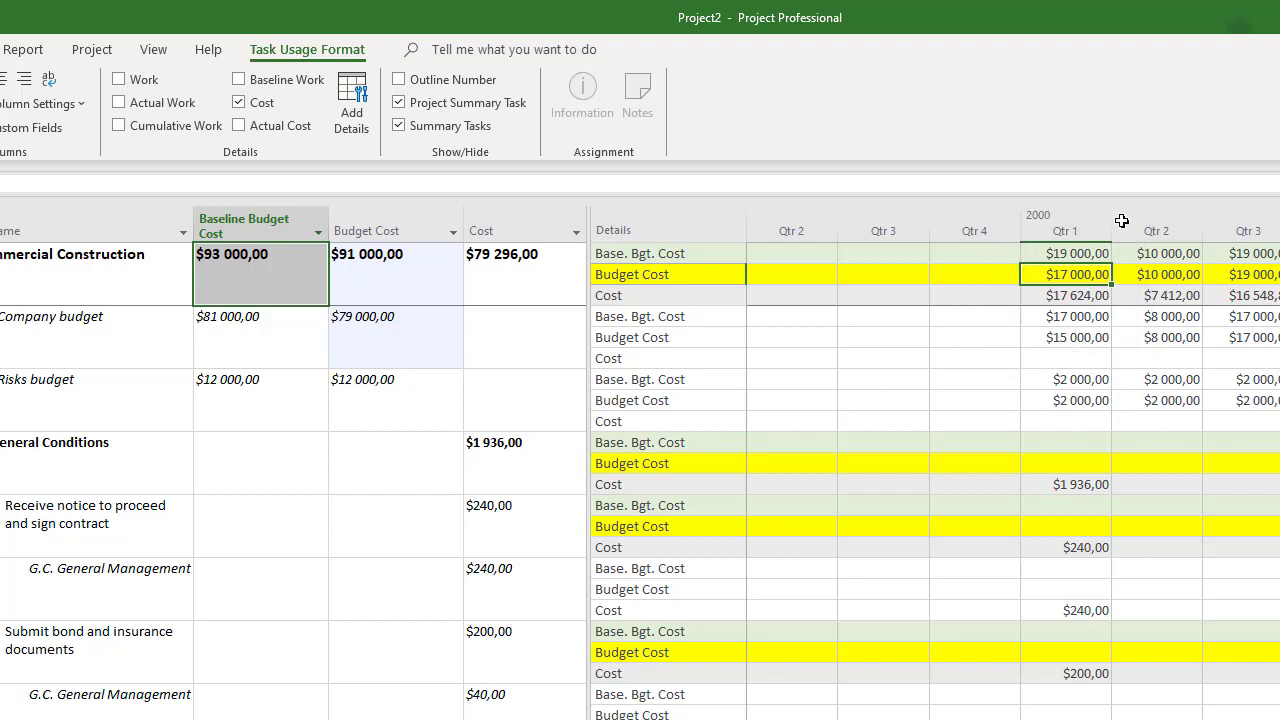
click(401, 336)
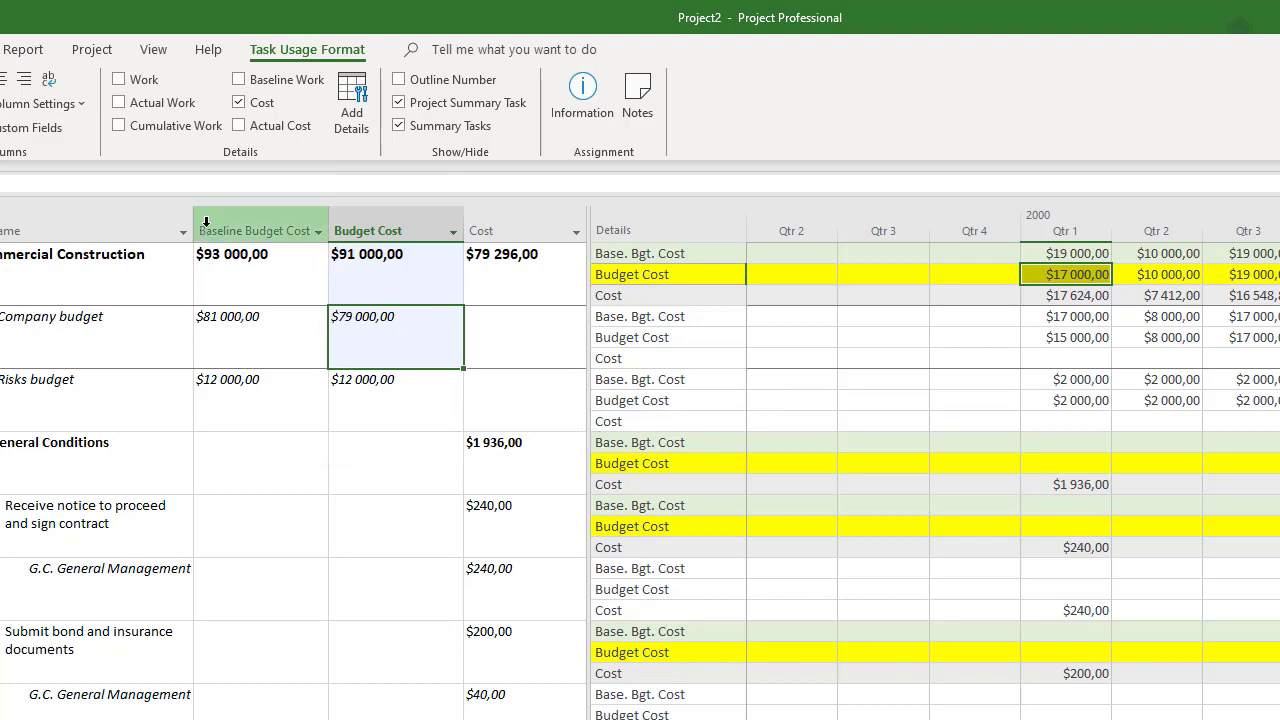
click(232, 352)
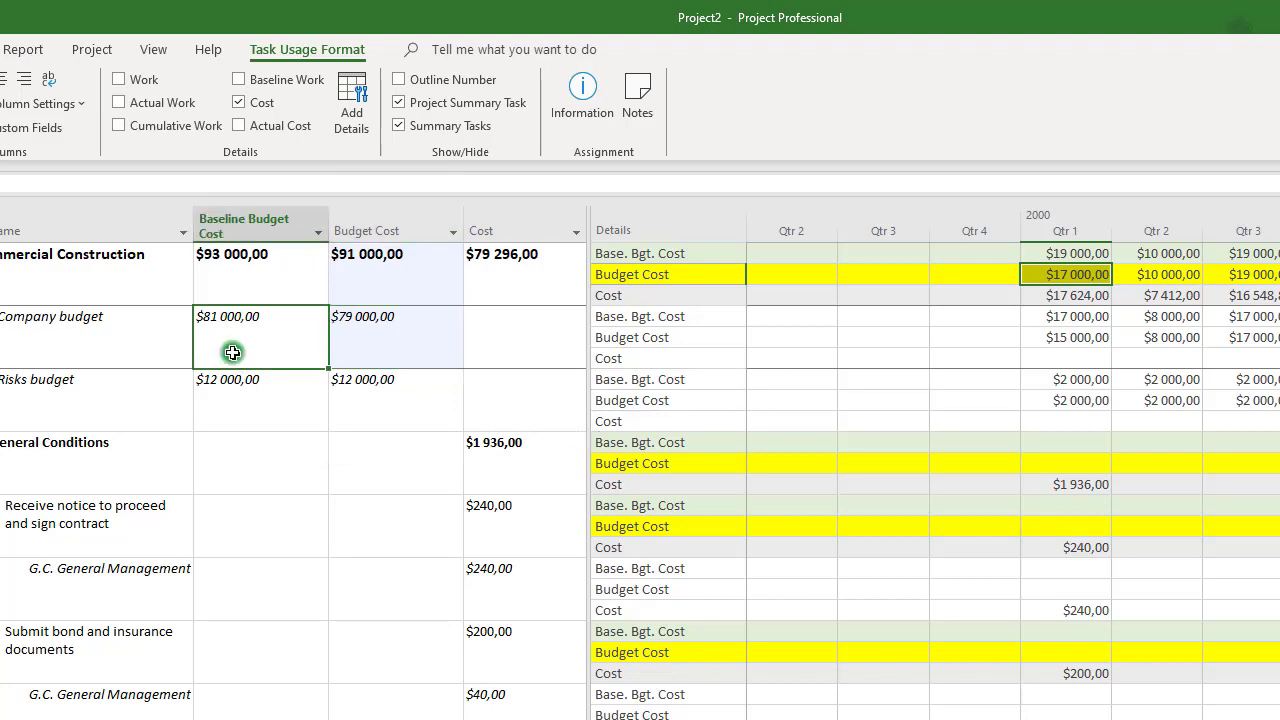